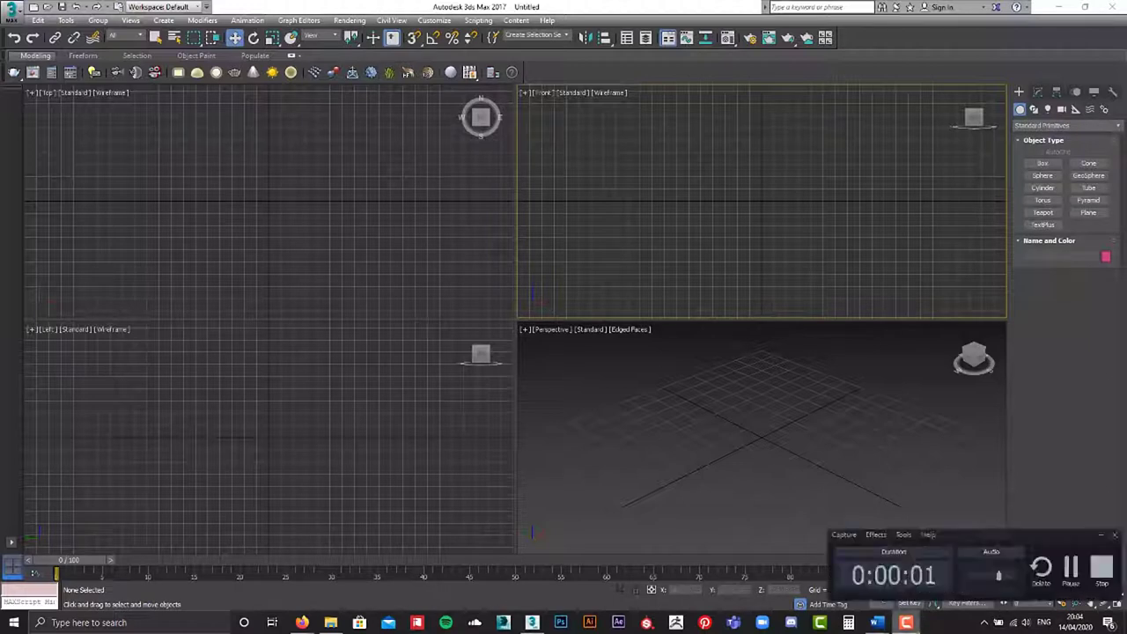
# Activate the Top viewport, then make the Front viewport active.
pyautogui.click(907, 623)
pyautogui.click(424, 250)
pyautogui.click(534, 275)
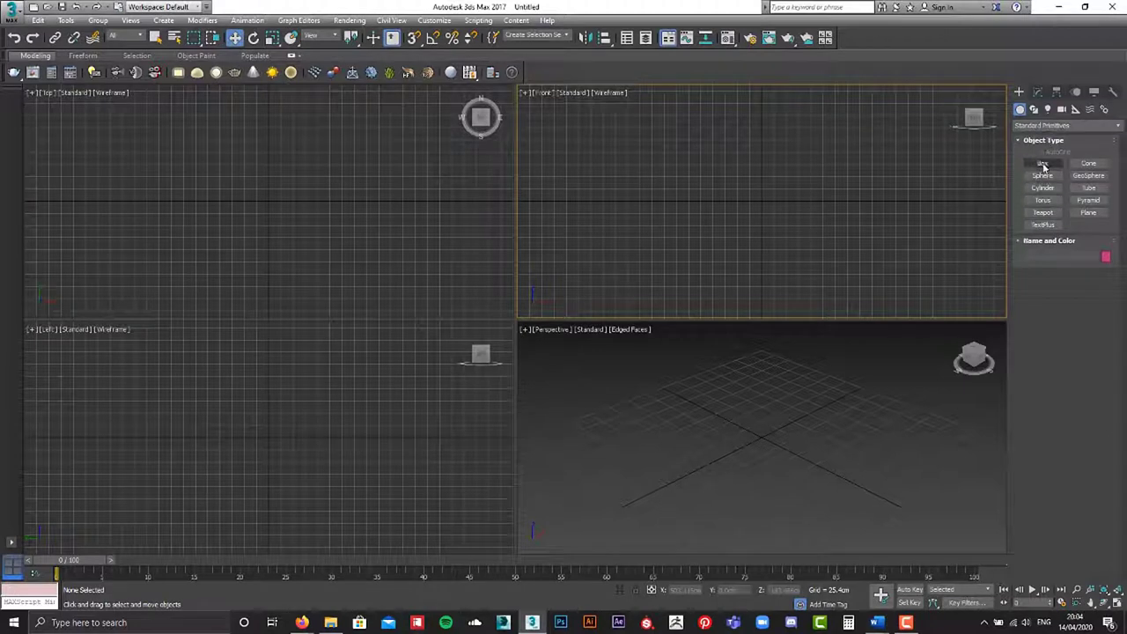
# Browse the Create panel's Shapes, Lights and Cameras types and the object category list.
pyautogui.click(1048, 166)
pyautogui.click(1061, 126)
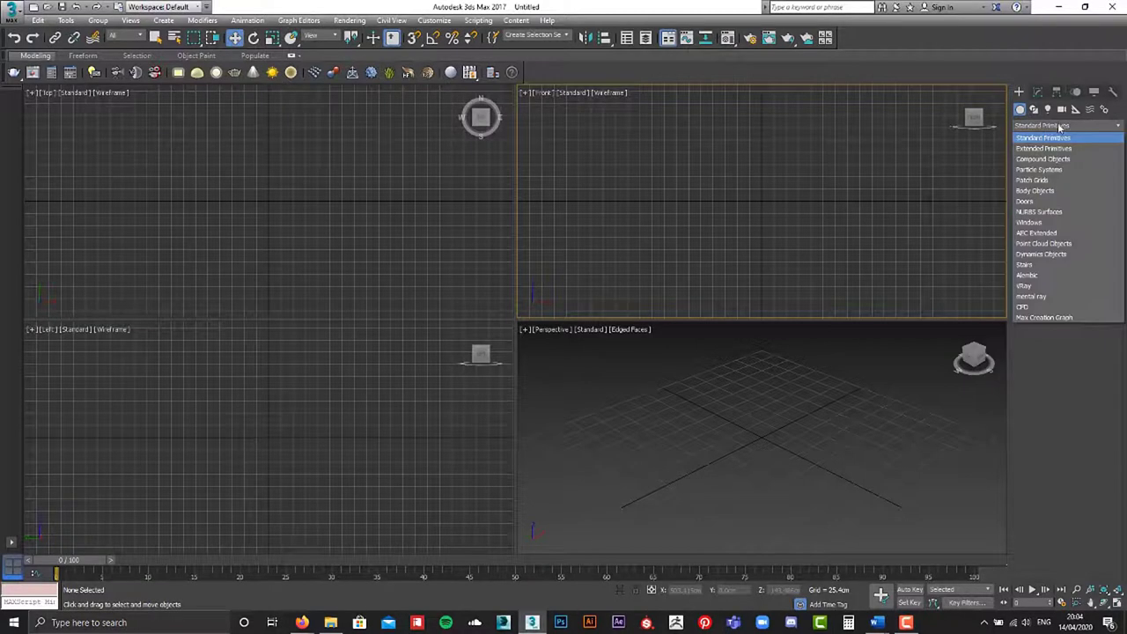
pyautogui.click(1043, 138)
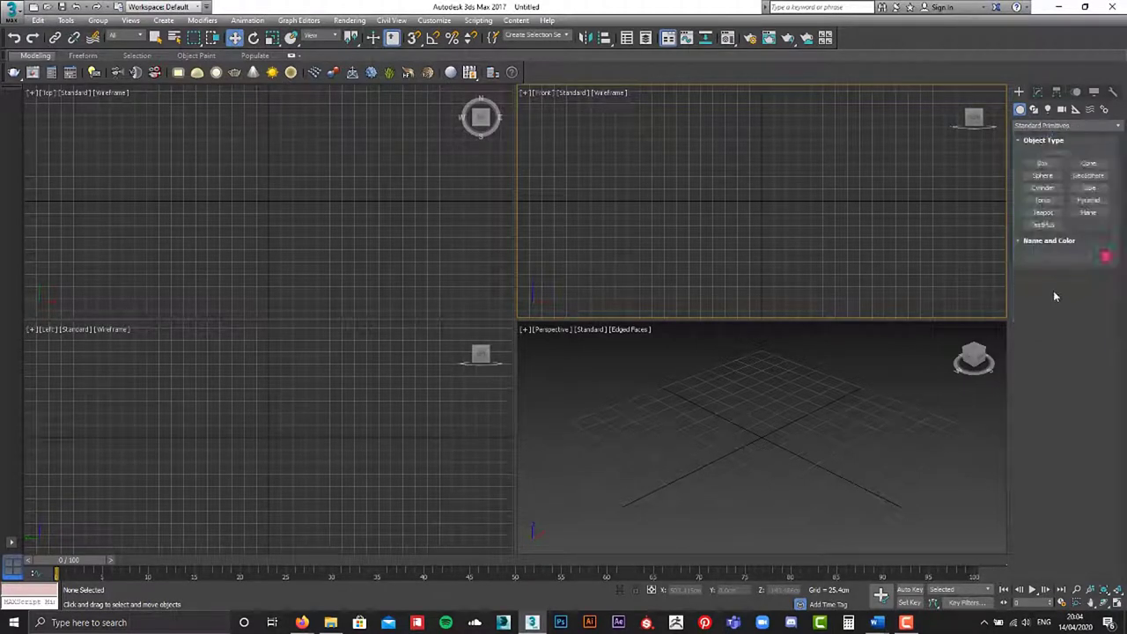
pyautogui.click(1034, 109)
pyautogui.click(1048, 109)
pyautogui.click(1063, 109)
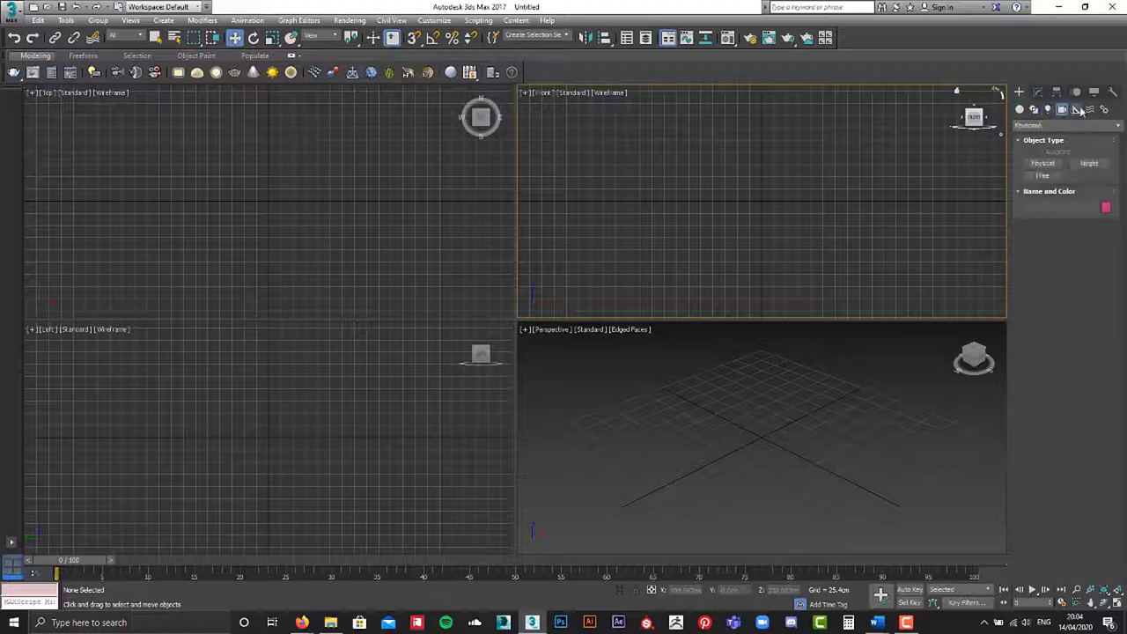
pyautogui.click(1048, 109)
pyautogui.click(1020, 109)
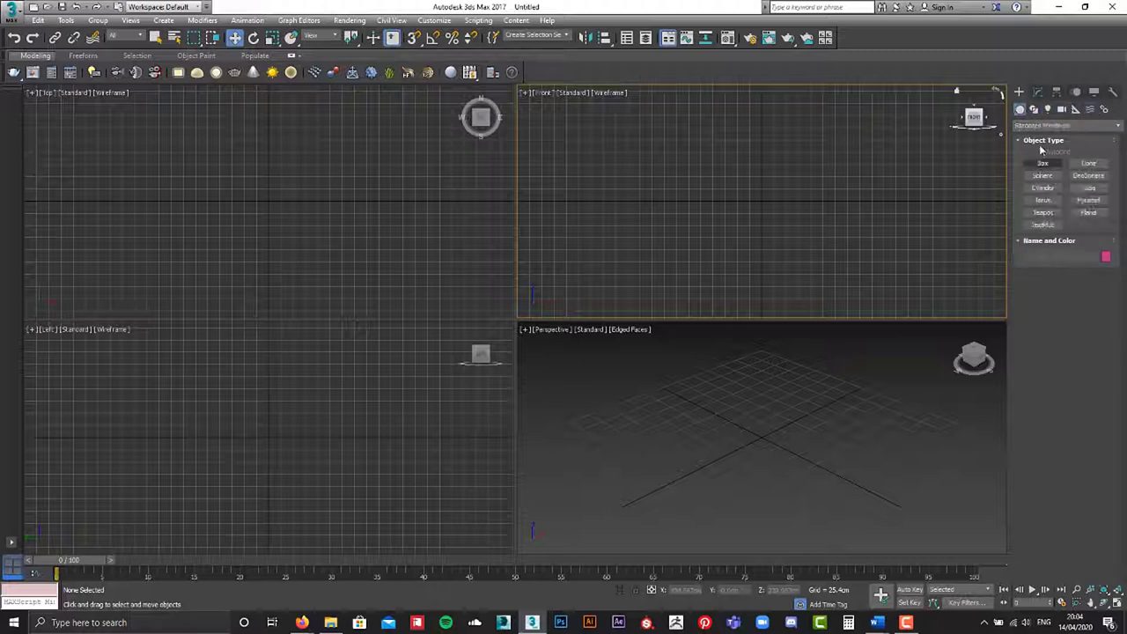
pyautogui.click(1058, 128)
pyautogui.click(1065, 136)
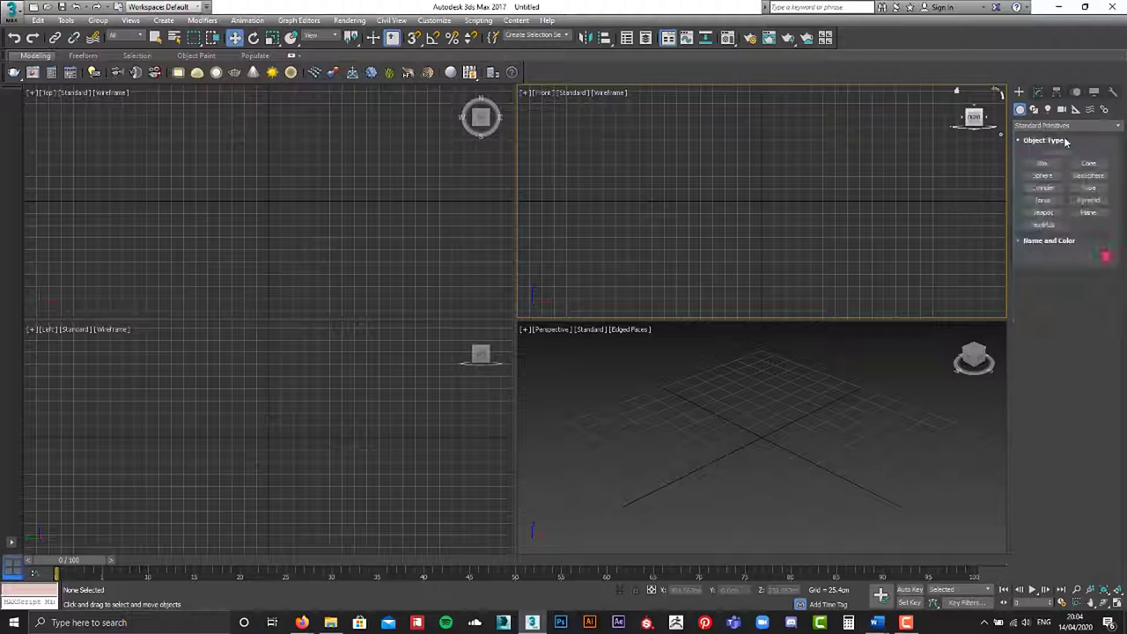
pyautogui.click(1070, 128)
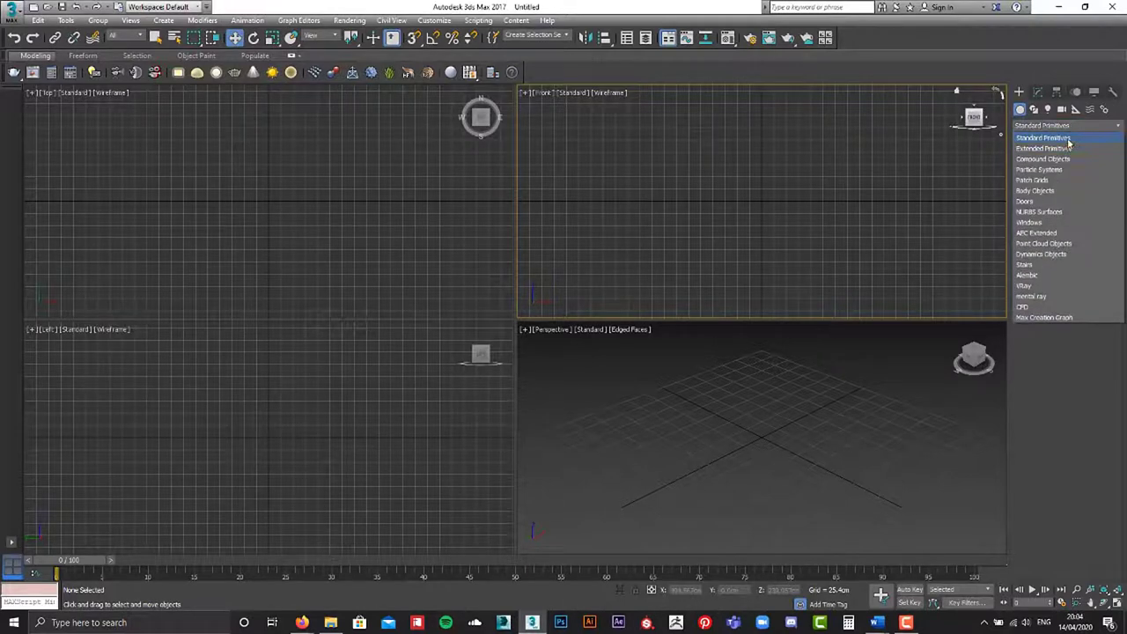
pyautogui.click(1069, 141)
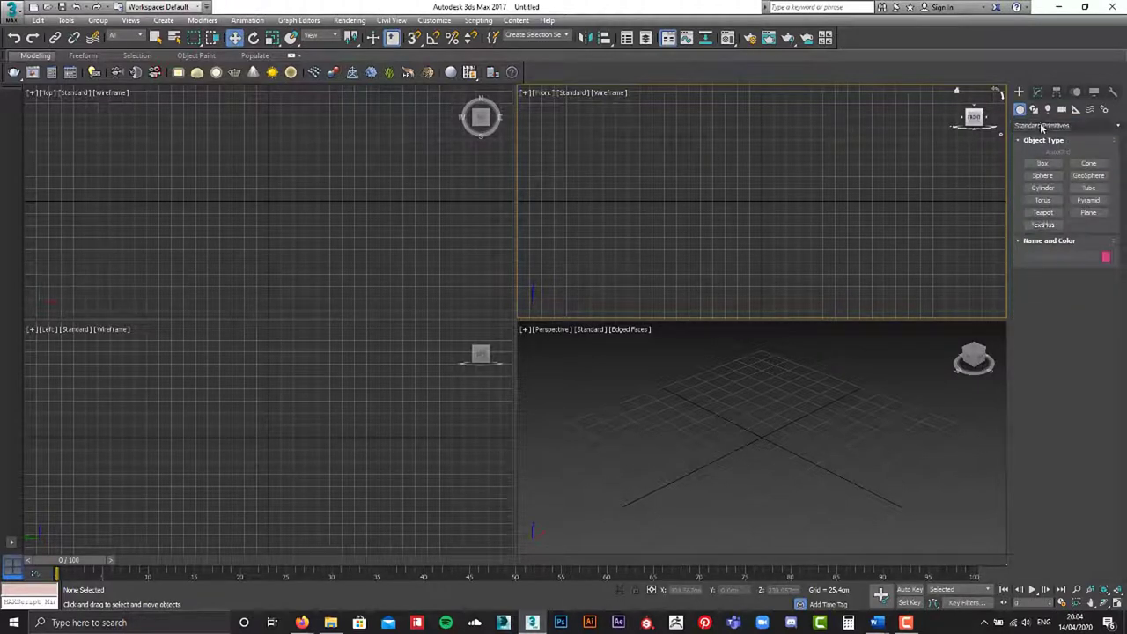
# Look at the Windows and Particle Systems categories, then return to Standard Primitives.
pyautogui.click(1061, 126)
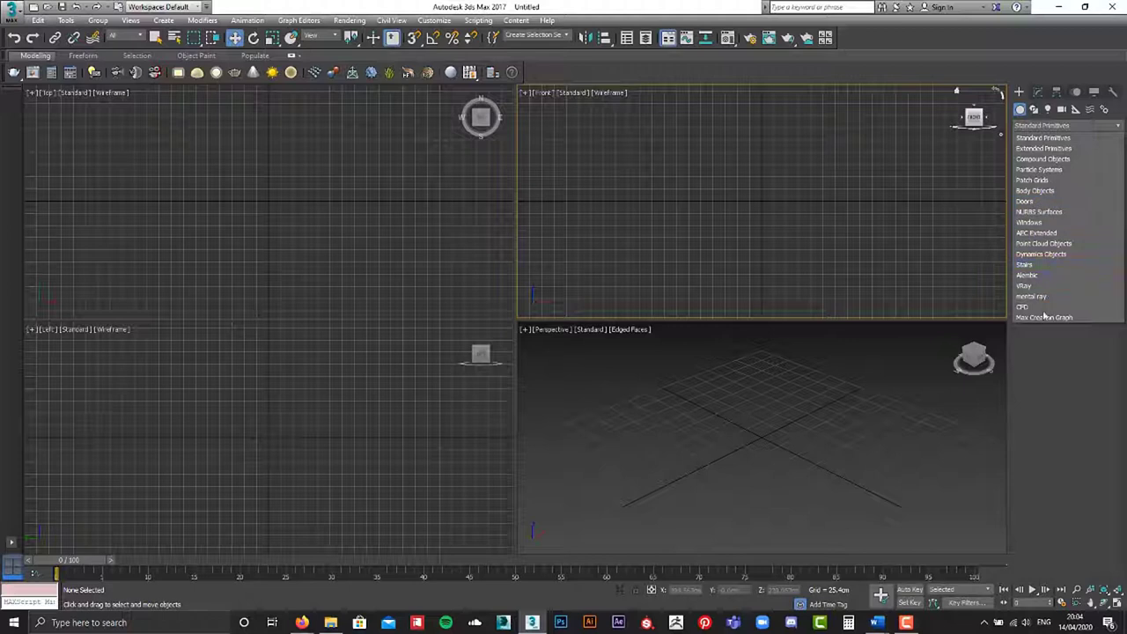
pyautogui.click(1046, 225)
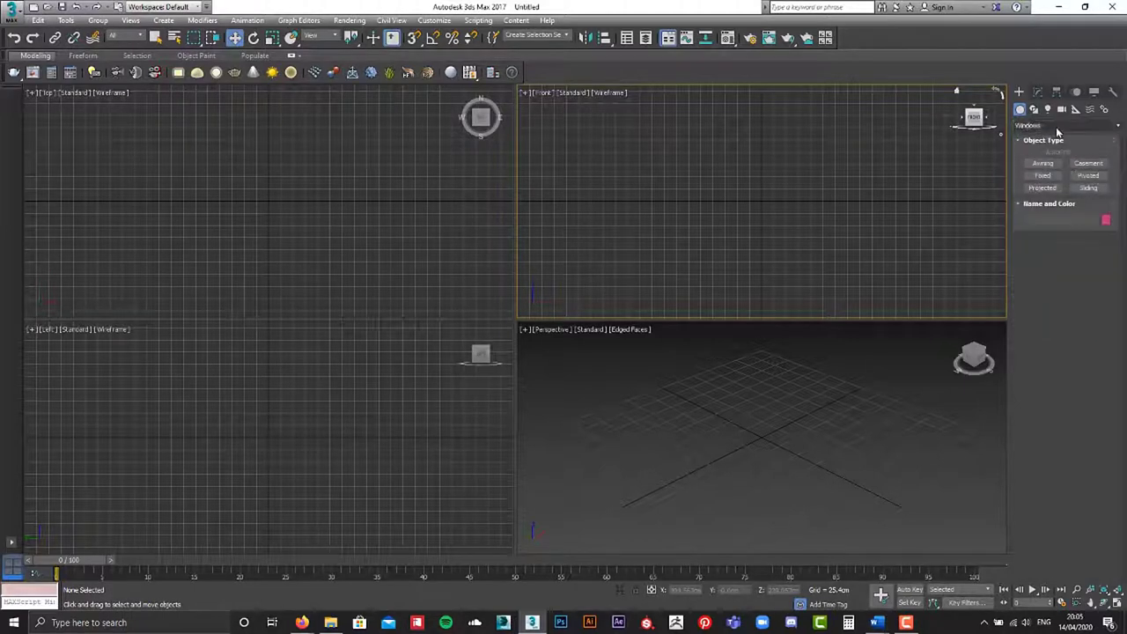
pyautogui.click(1057, 127)
pyautogui.click(1064, 170)
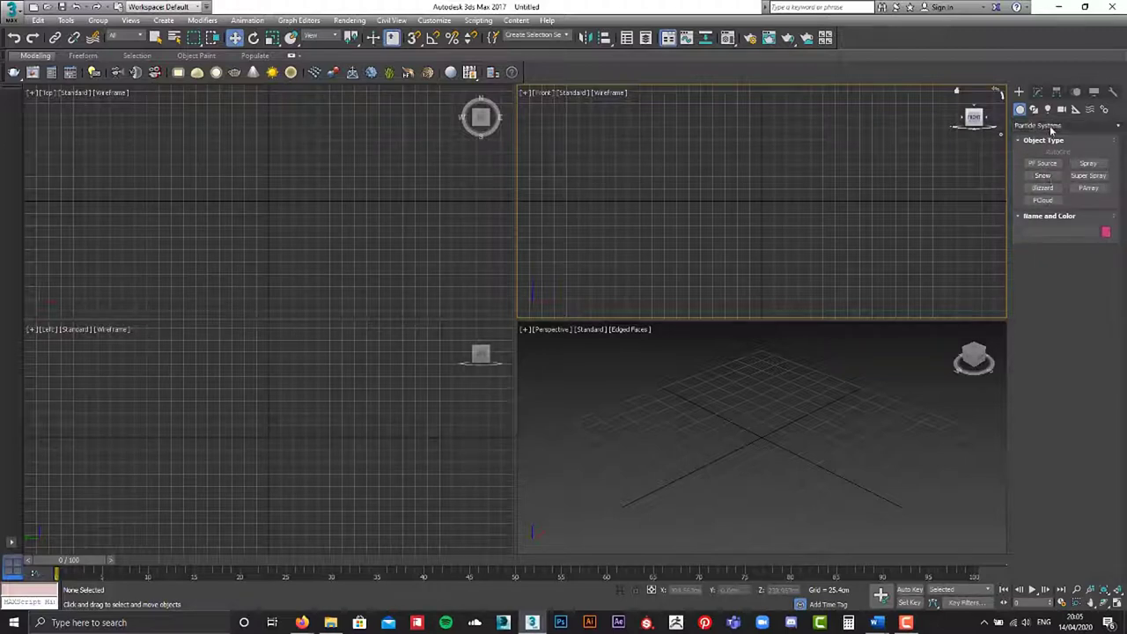
pyautogui.click(1051, 130)
pyautogui.click(1038, 139)
pyautogui.click(1053, 126)
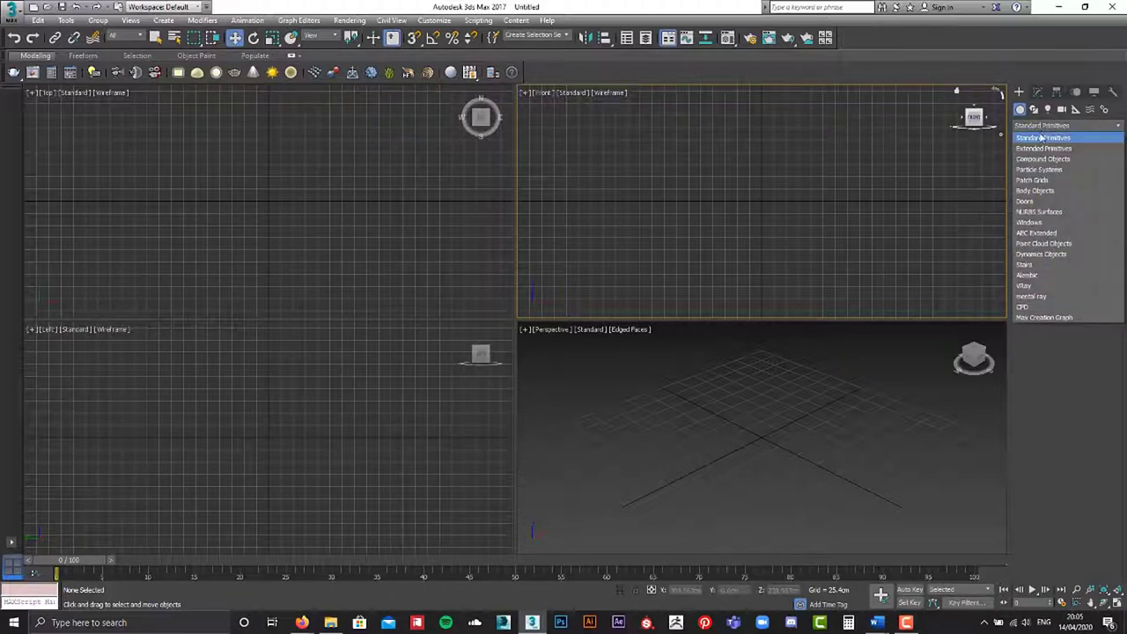
pyautogui.click(1037, 152)
# Arm the Box creation tool from the Standard Primitives object types.
pyautogui.click(1052, 126)
pyautogui.click(1032, 141)
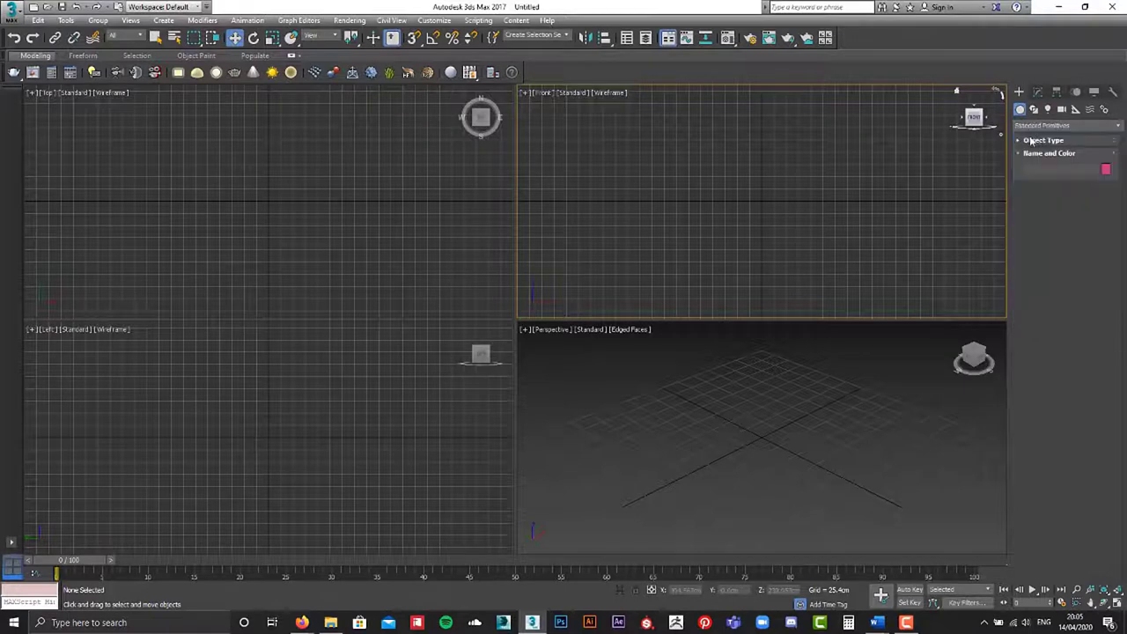
pyautogui.click(1052, 126)
pyautogui.click(1039, 134)
pyautogui.click(1041, 141)
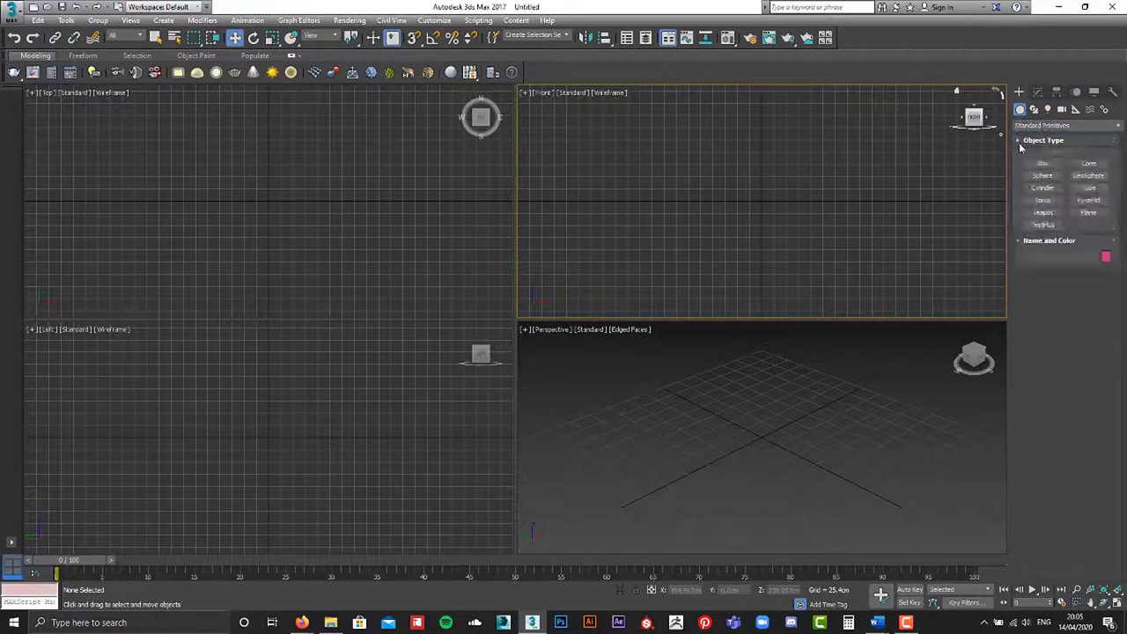
pyautogui.click(1043, 164)
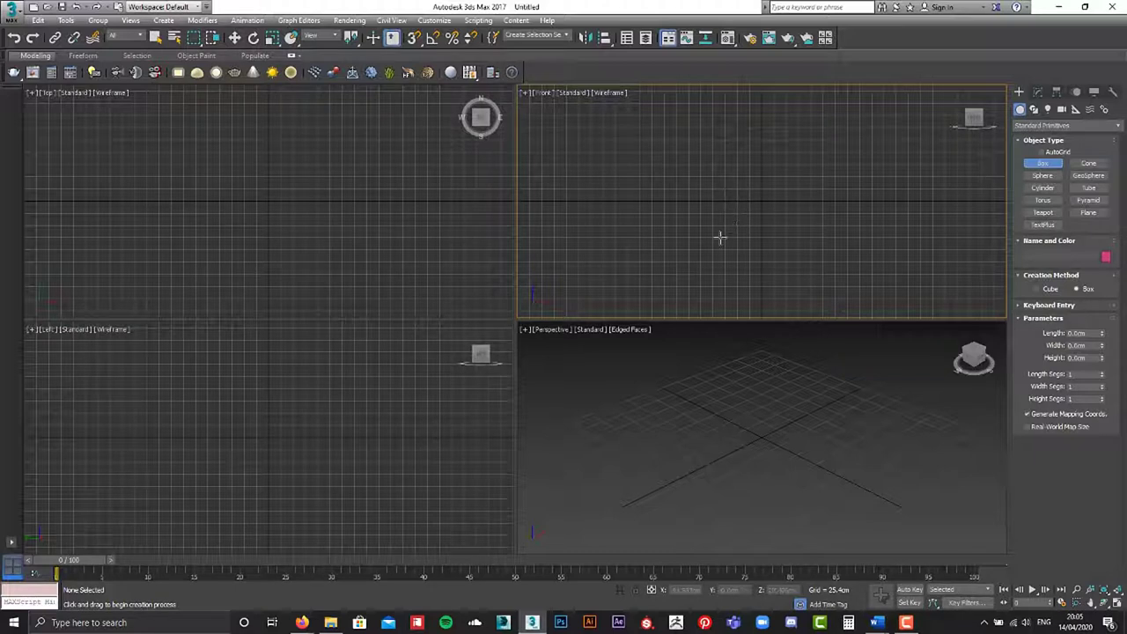
# Drag out Box001 in the Front viewport, about 210 cm wide and 148 cm tall.
pyautogui.moveTo(720, 237); pyautogui.dragTo(829, 171)
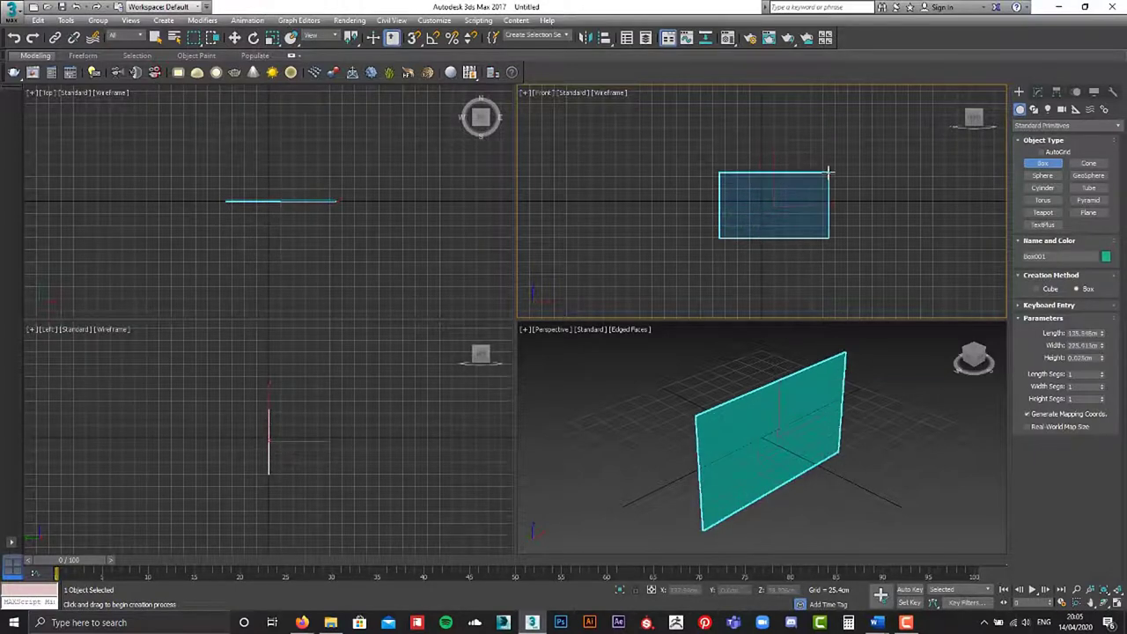
pyautogui.moveTo(829, 172); pyautogui.dragTo(820, 170)
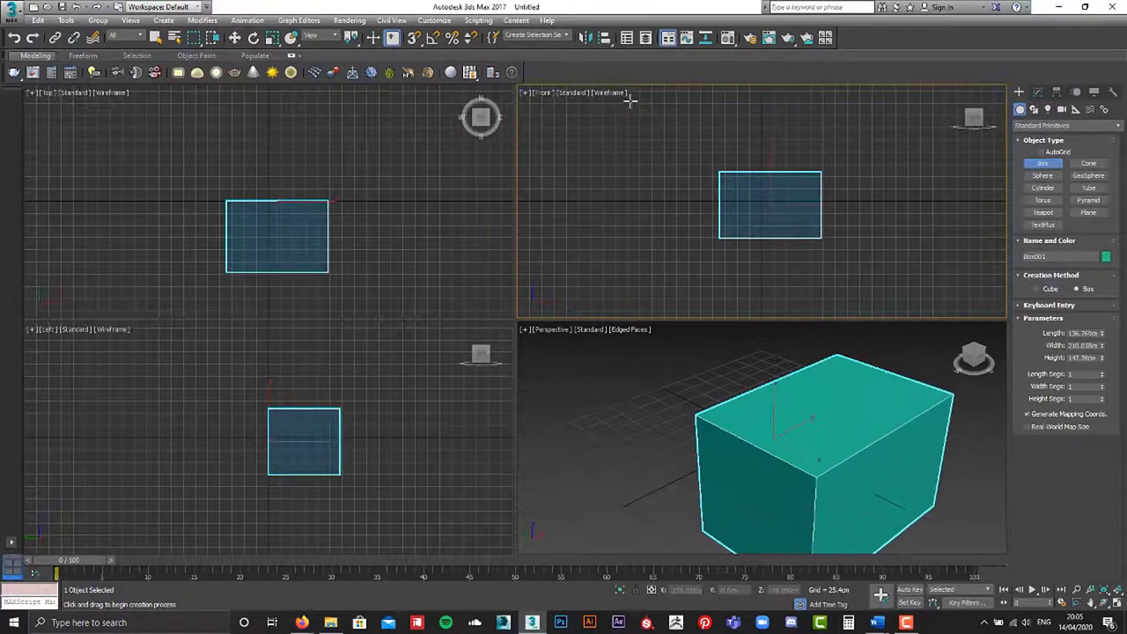
pyautogui.click(628, 100)
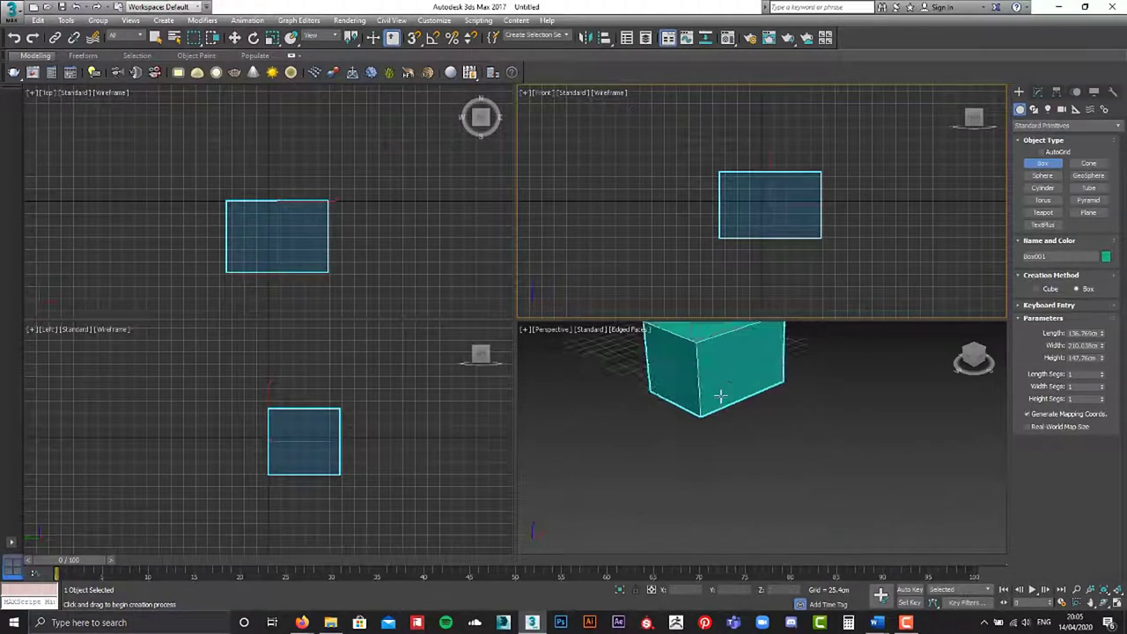
# Recentre the Perspective view on the box and begin a second box beside it.
pyautogui.scroll(5, 722, 390)
pyautogui.scroll(-5, 786, 416)
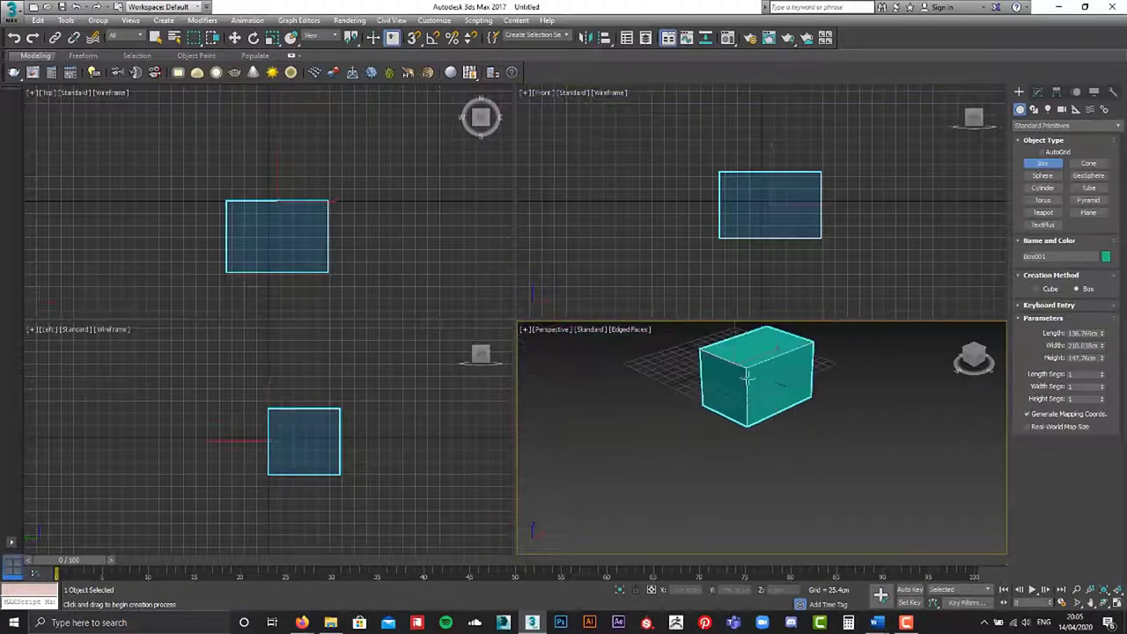
pyautogui.moveTo(725, 330); pyautogui.dragTo(737, 380, button='middle')
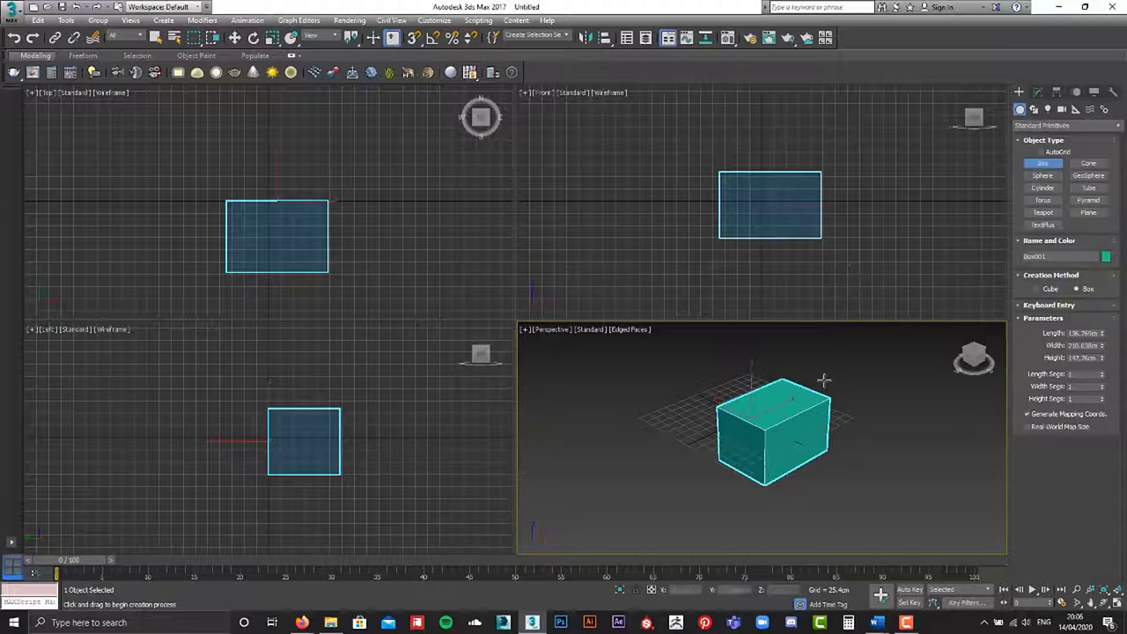
pyautogui.moveTo(824, 381); pyautogui.dragTo(695, 355, button='middle')
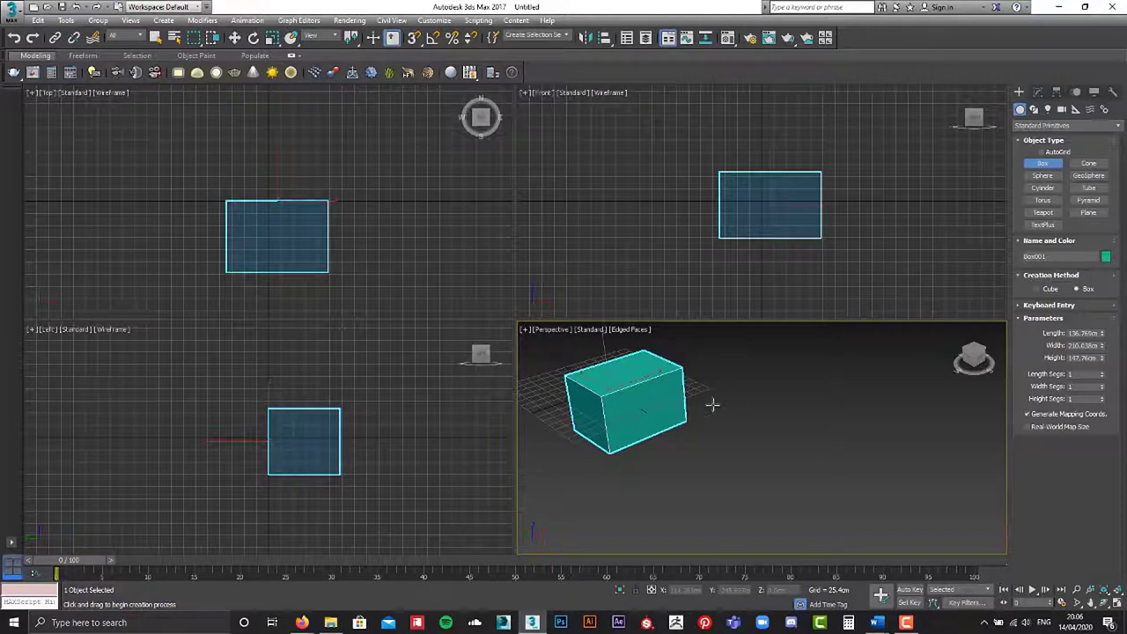
pyautogui.moveTo(764, 446); pyautogui.dragTo(916, 435)
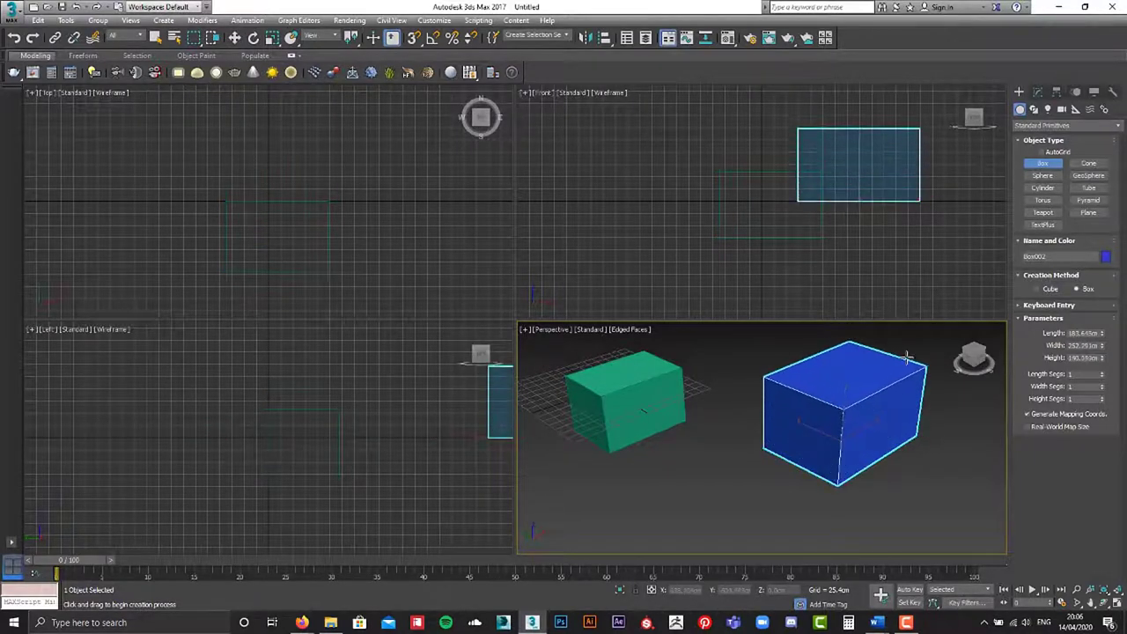
# Undo the unfinished second box and reselect Box001 with the Move tool.
pyautogui.hotkey('ctrl', 'z')
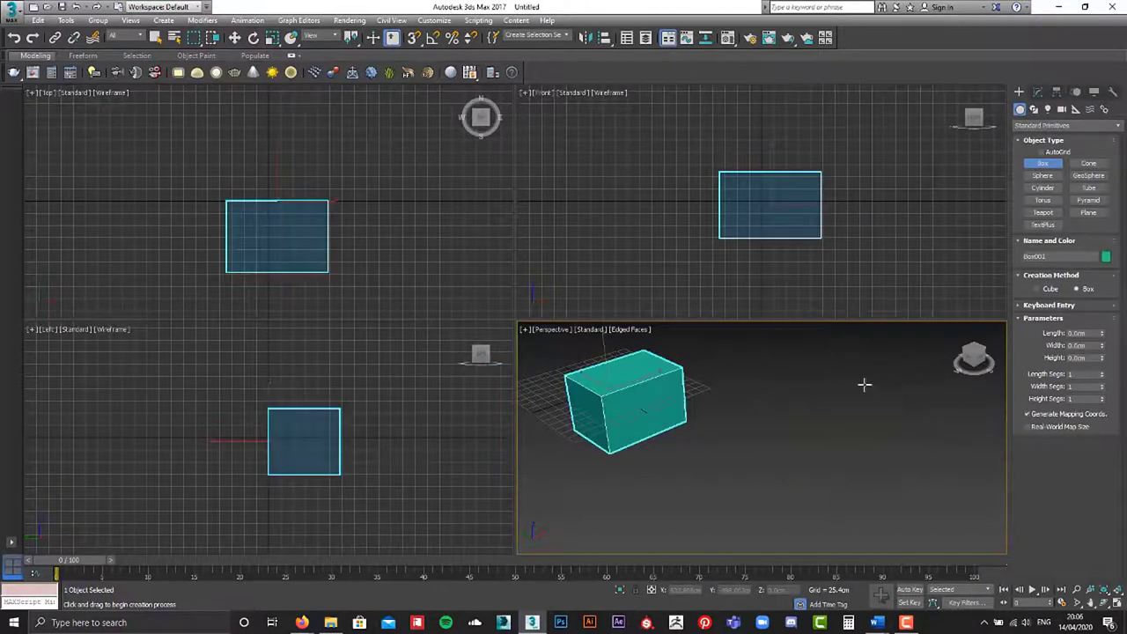
pyautogui.press('w')
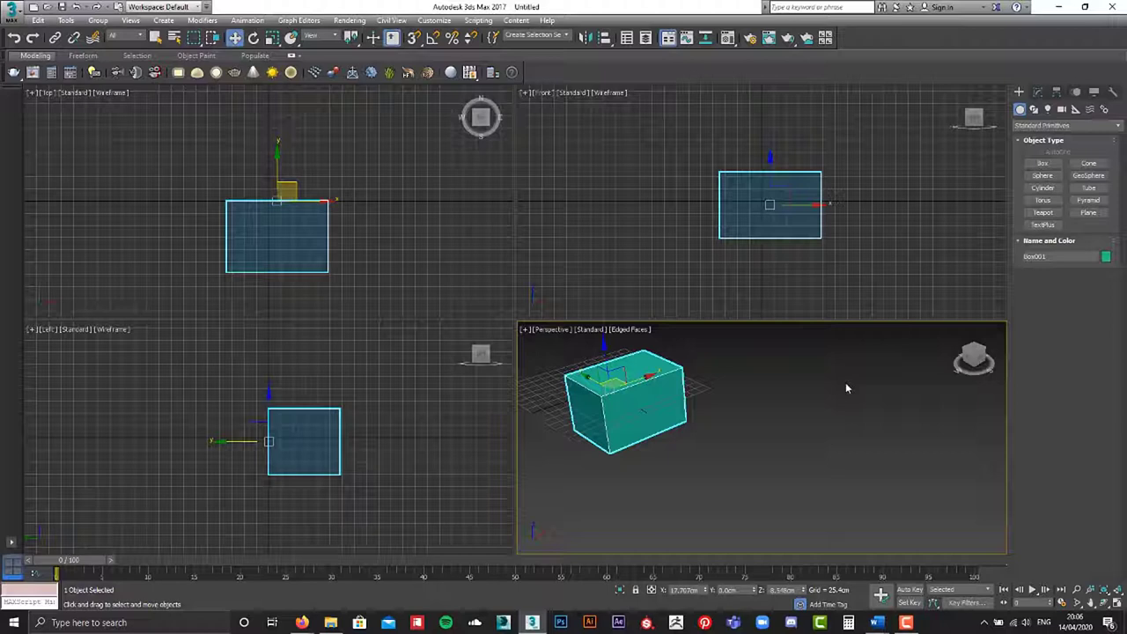
pyautogui.click(729, 422)
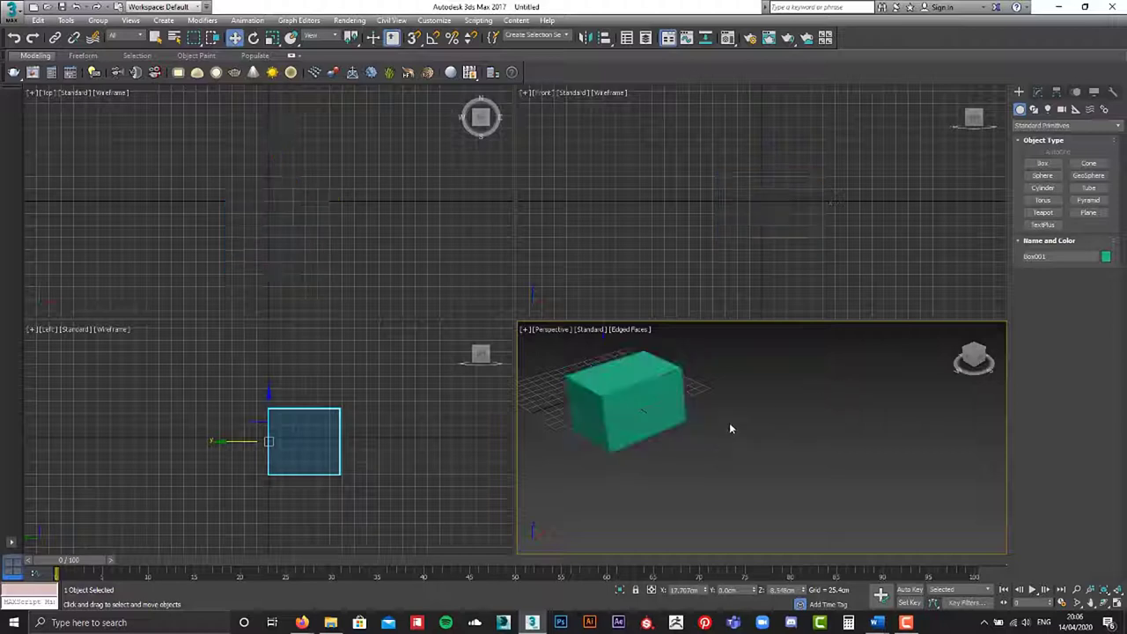
pyautogui.click(684, 406)
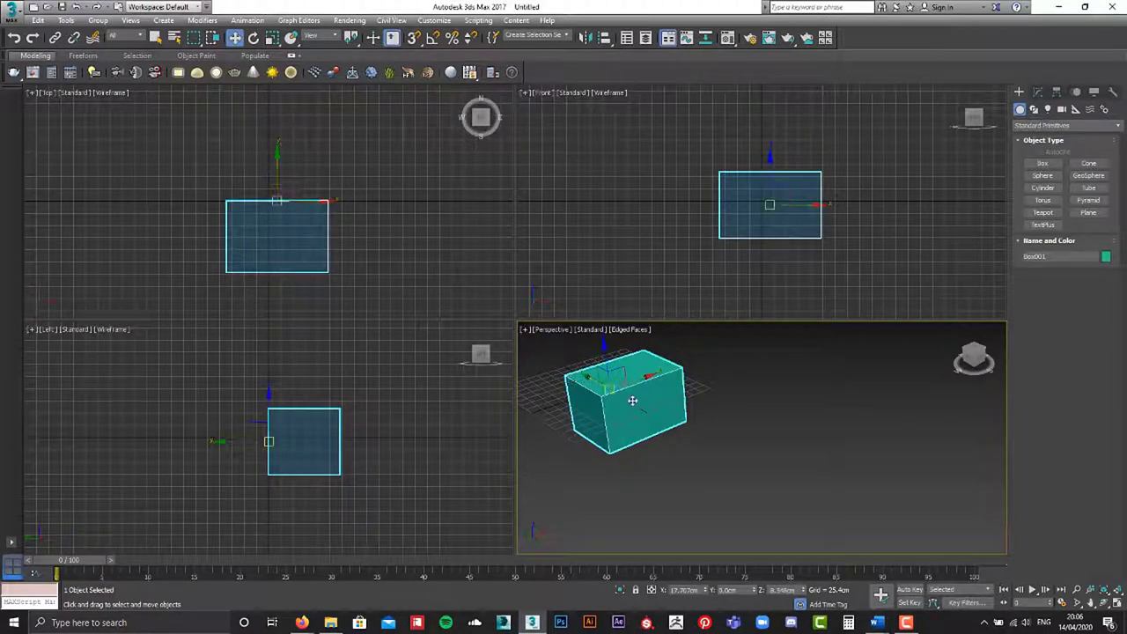
# Zoom to Box001 with Z, then zoom out and pan so it sits left.
pyautogui.press('z')
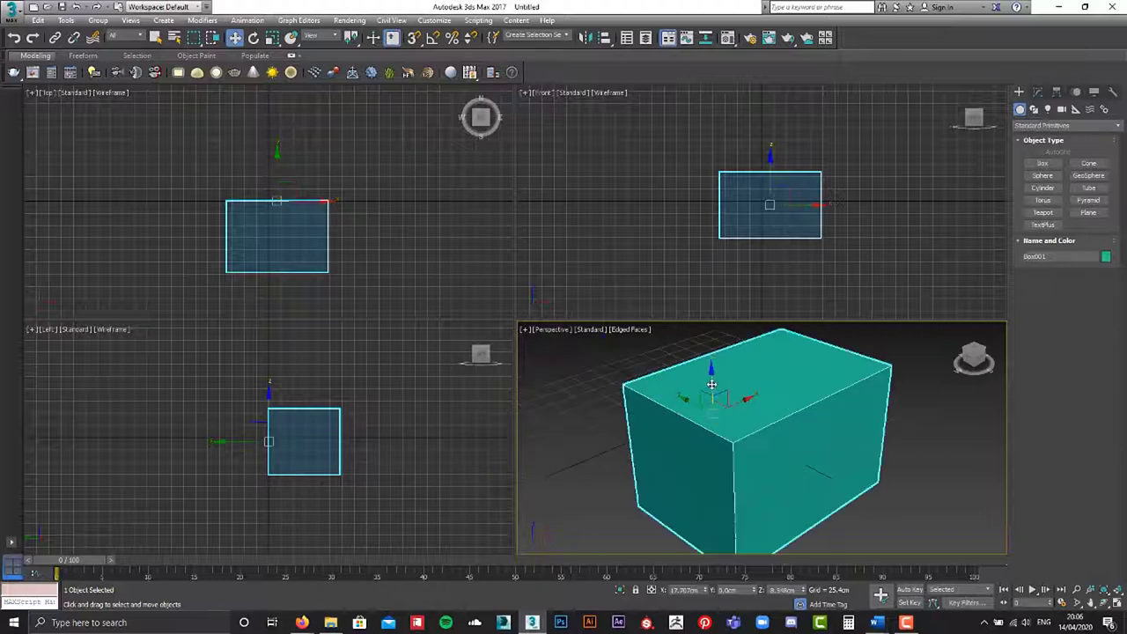
pyautogui.scroll(-2, 899, 218)
pyautogui.scroll(-4, 854, 407)
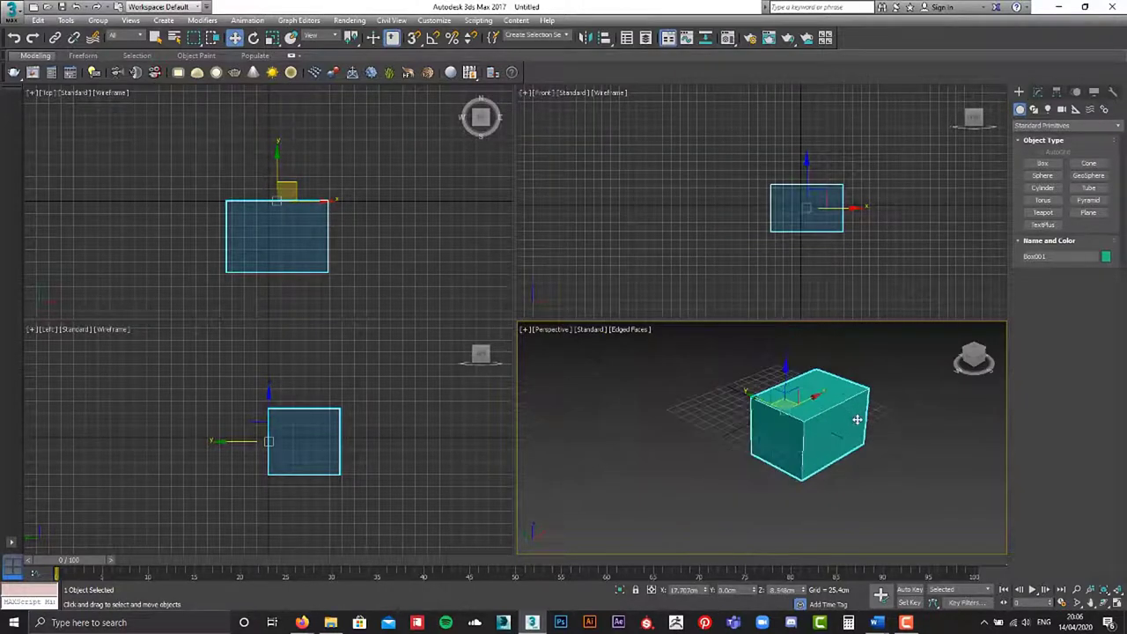
pyautogui.moveTo(854, 406); pyautogui.dragTo(625, 406, button='middle')
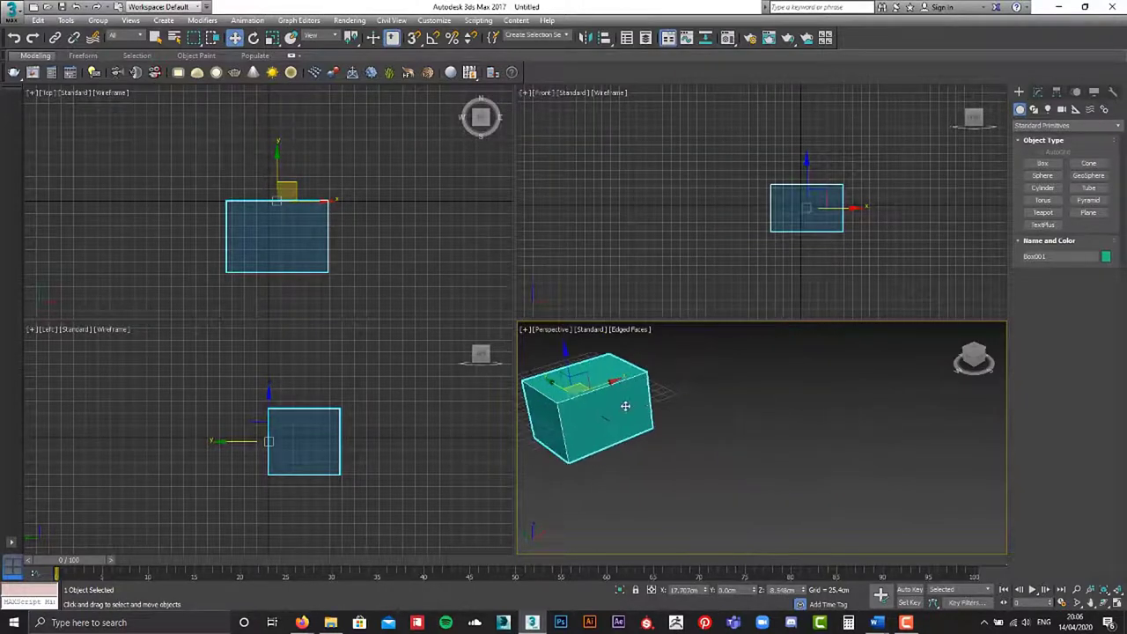
# Create Cone001 beside the box, 432.917 cm tall and tapering to a narrow top.
pyautogui.click(1089, 164)
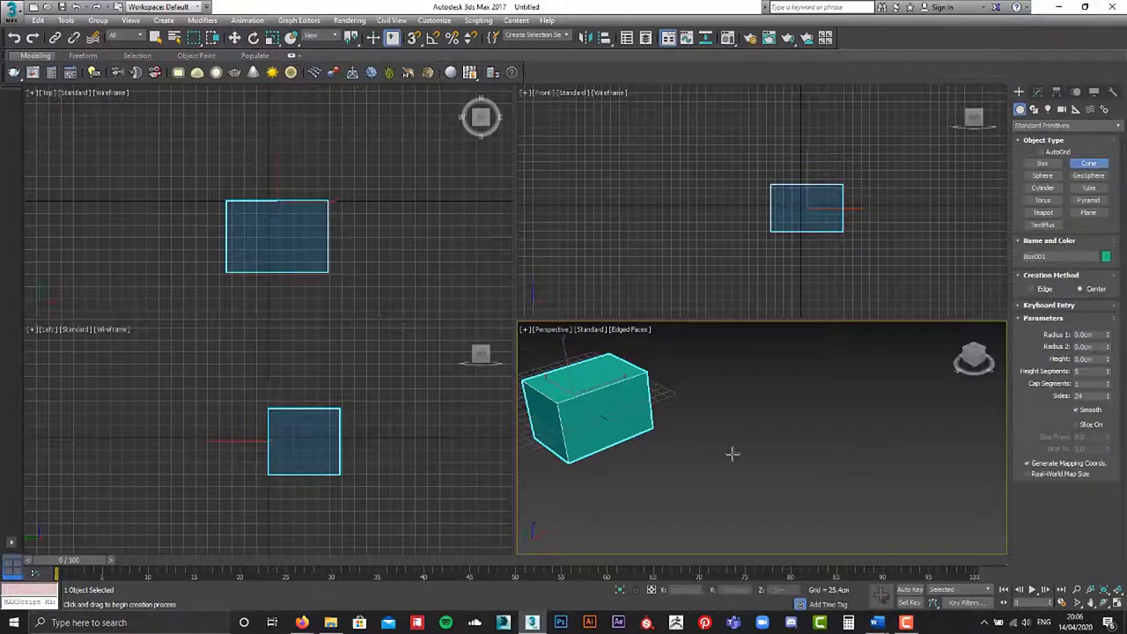
pyautogui.moveTo(740, 458)
pyautogui.mouseDown()
pyautogui.moveTo(755, 460)
pyautogui.moveTo(818, 408)
pyautogui.moveTo(760, 432)
pyautogui.moveTo(787, 416)
pyautogui.moveTo(762, 433)
pyautogui.moveTo(775, 414)
pyautogui.mouseUp()
pyautogui.scroll(-5, 771, 392)
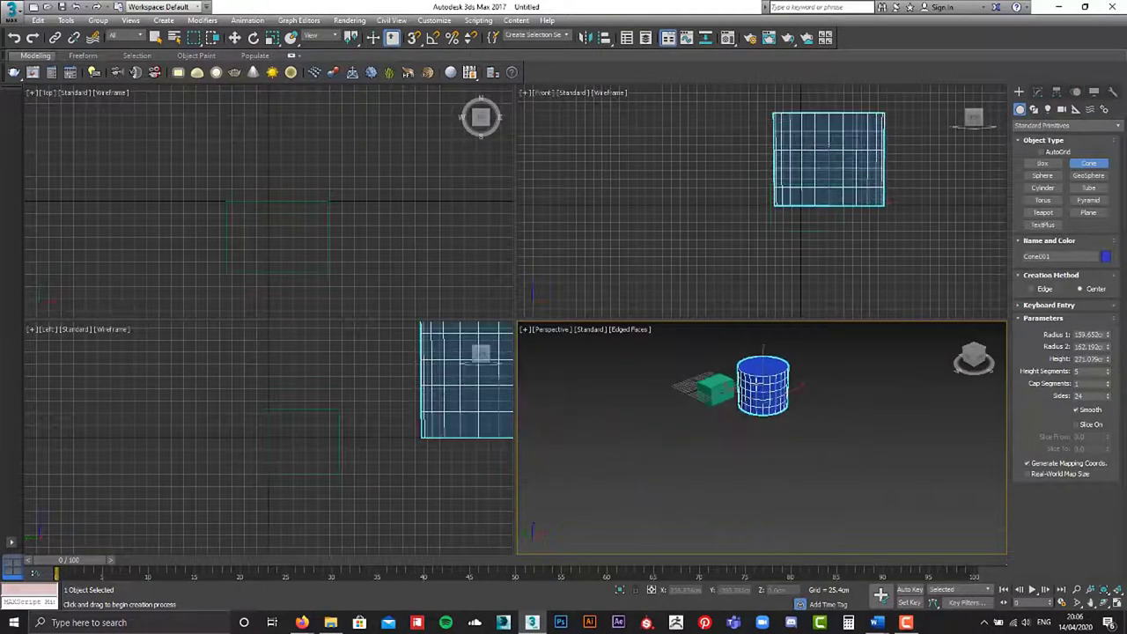
pyautogui.moveTo(787, 360); pyautogui.dragTo(795, 407, button='middle')
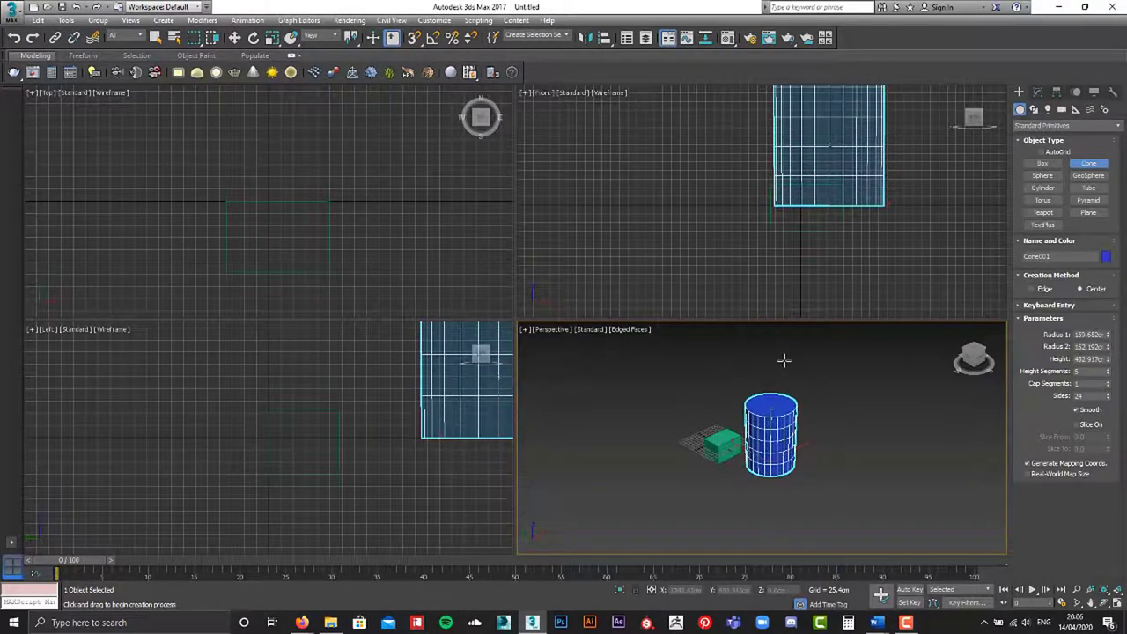
pyautogui.click(784, 363)
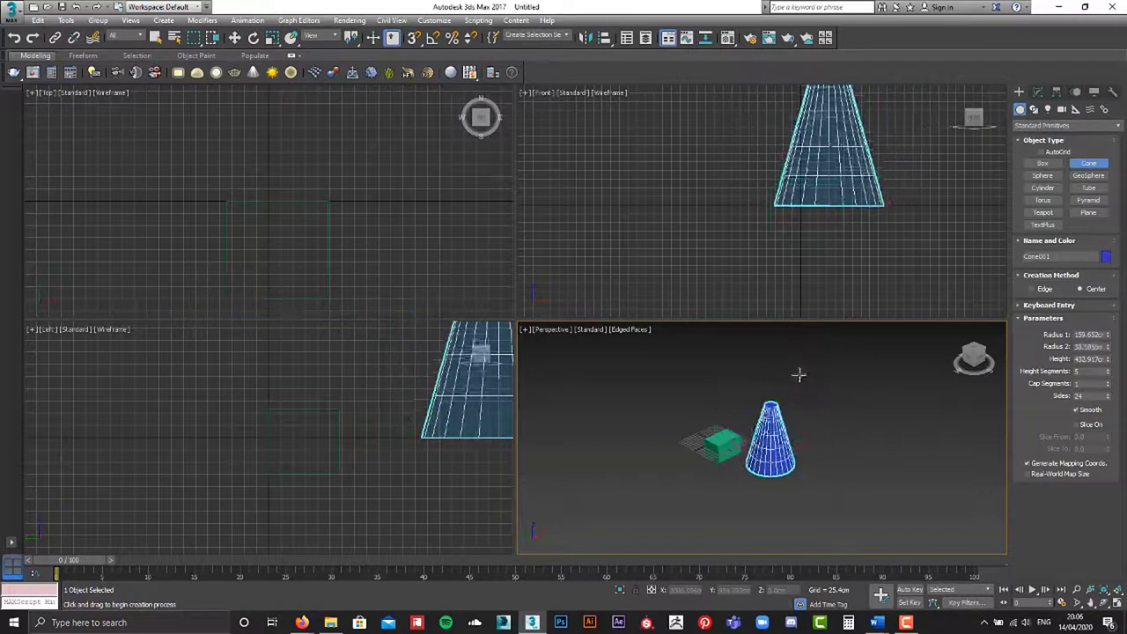
pyautogui.scroll(1, 780, 388)
pyautogui.scroll(2, 767, 409)
pyautogui.scroll(2, 748, 401)
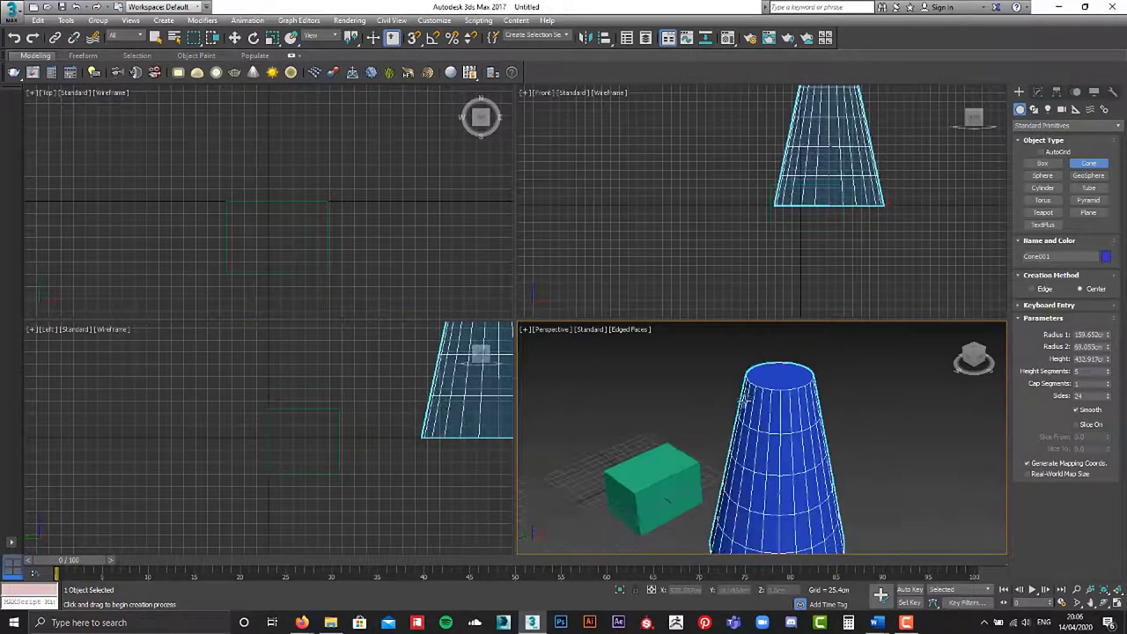
pyautogui.scroll(-3, 746, 394)
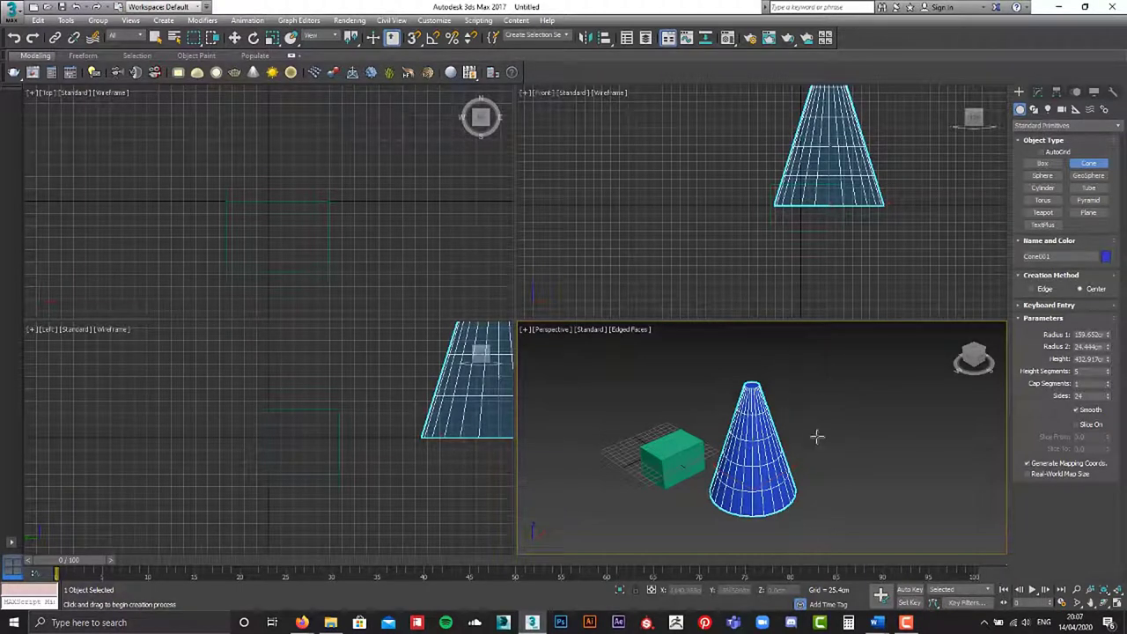
pyautogui.press('w')
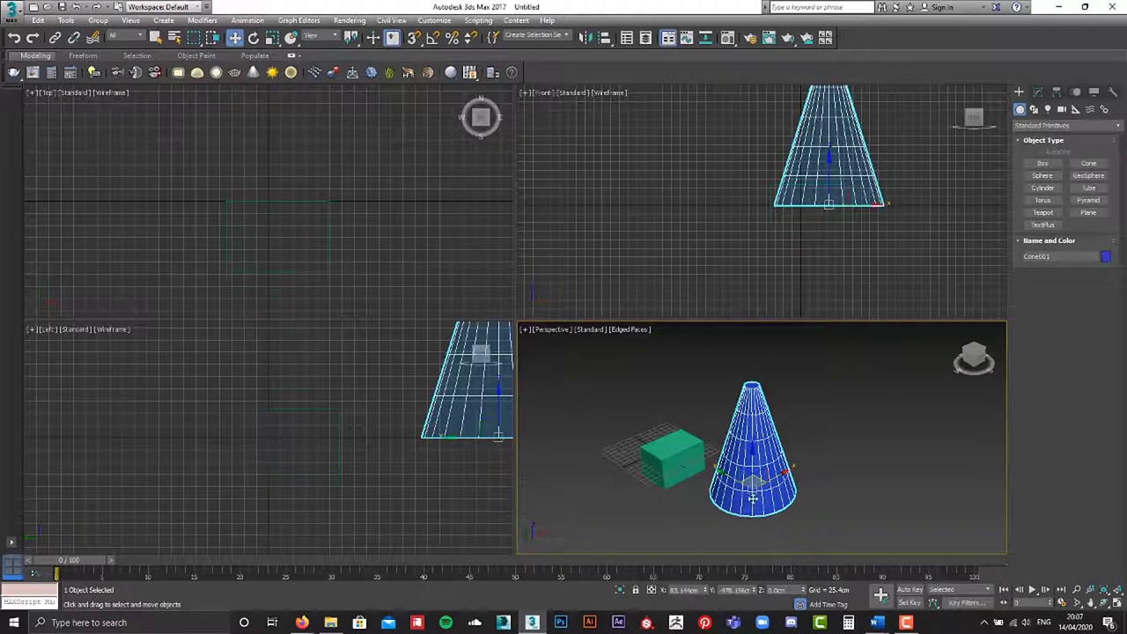
pyautogui.click(836, 440)
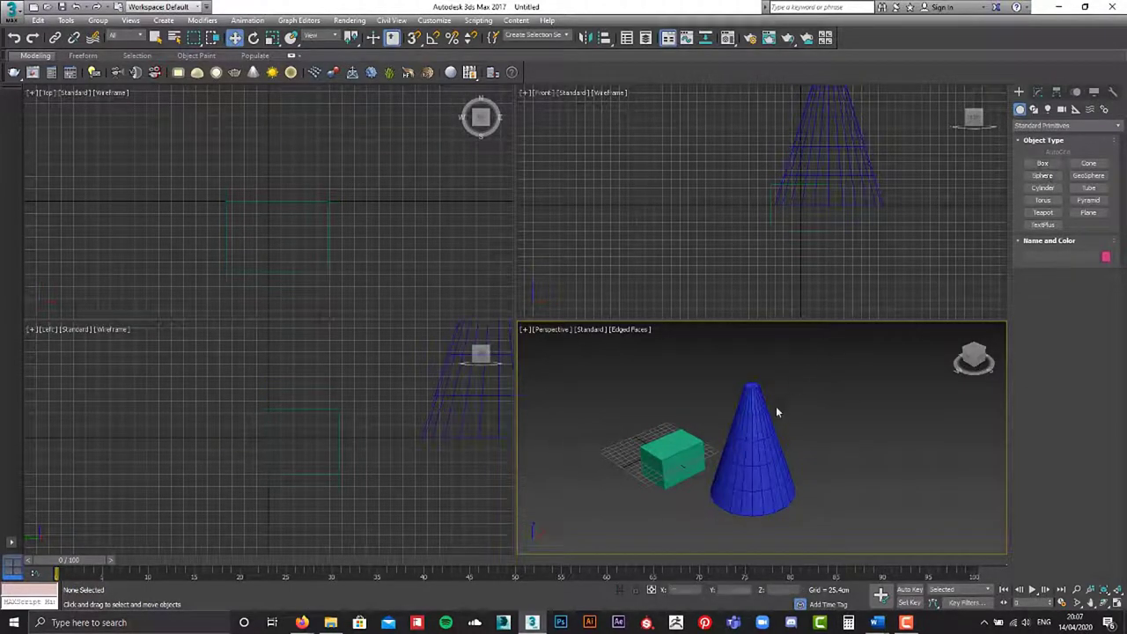
# Maximize the Perspective viewport with Alt+W and pan it to frame the box and cone.
pyautogui.scroll(-5, 776, 406)
pyautogui.moveTo(789, 416); pyautogui.dragTo(704, 415, button='middle')
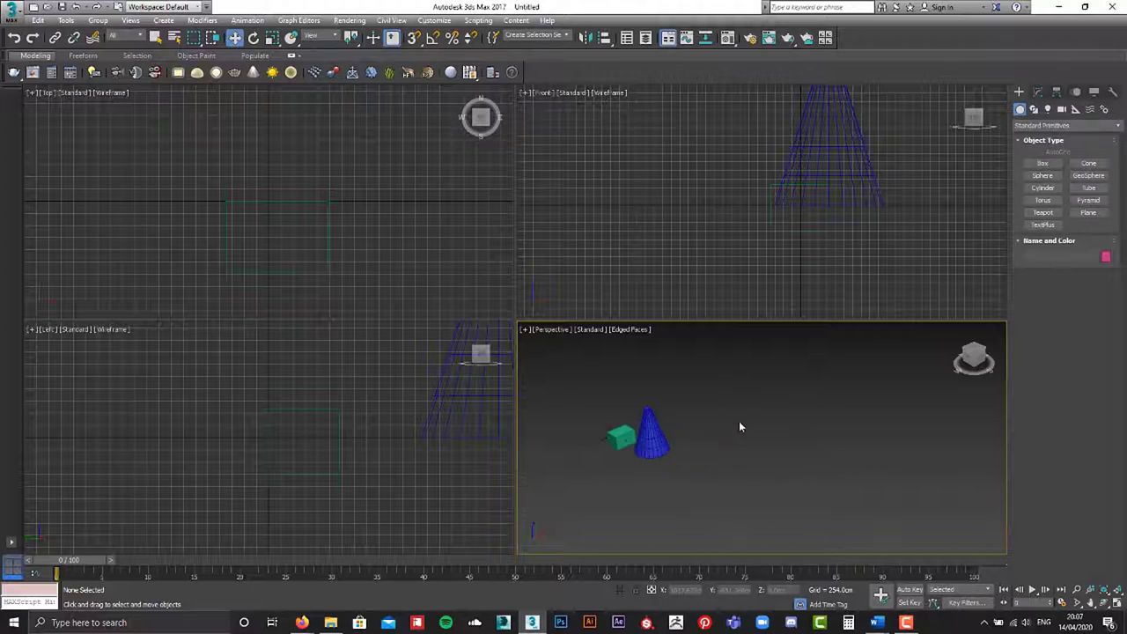
pyautogui.hotkey('alt', 'w')
pyautogui.moveTo(363, 356); pyautogui.dragTo(463, 395, button='middle')
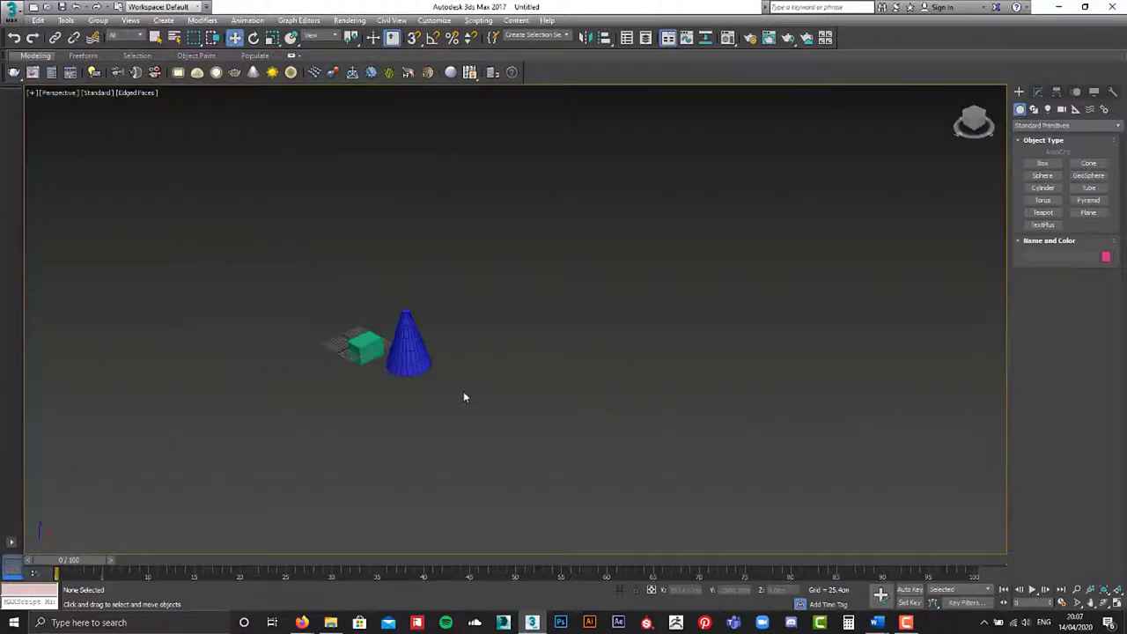
pyautogui.moveTo(430, 329); pyautogui.dragTo(468, 368, button='middle')
pyautogui.click(422, 371)
pyautogui.scroll(6, 424, 376)
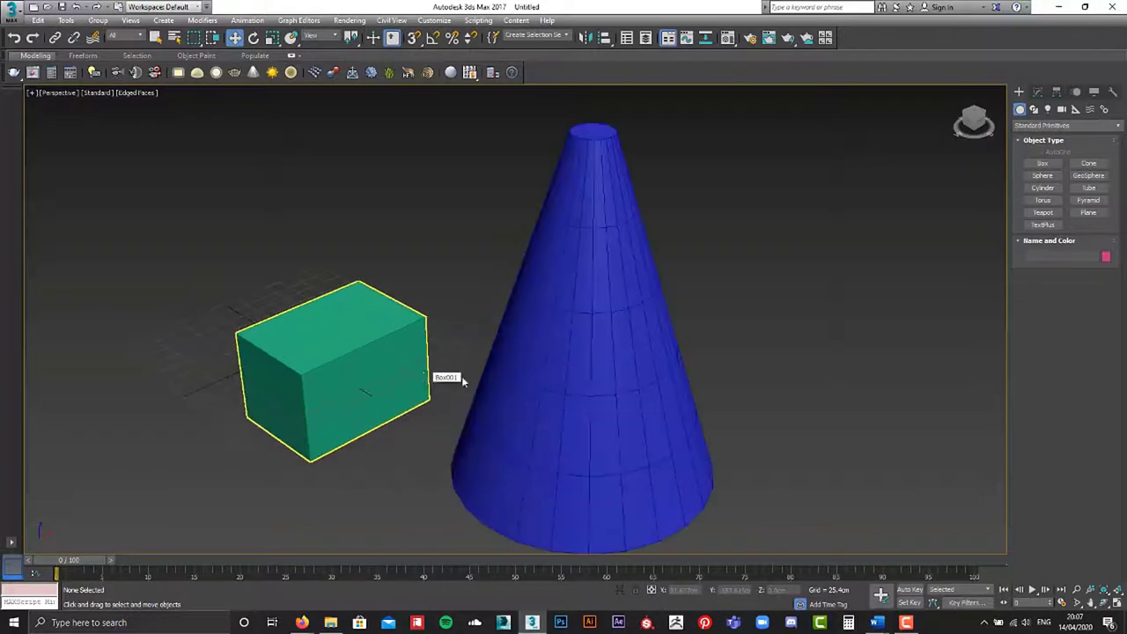
pyautogui.scroll(-3, 682, 363)
pyautogui.moveTo(774, 374); pyautogui.dragTo(619, 361, button='middle')
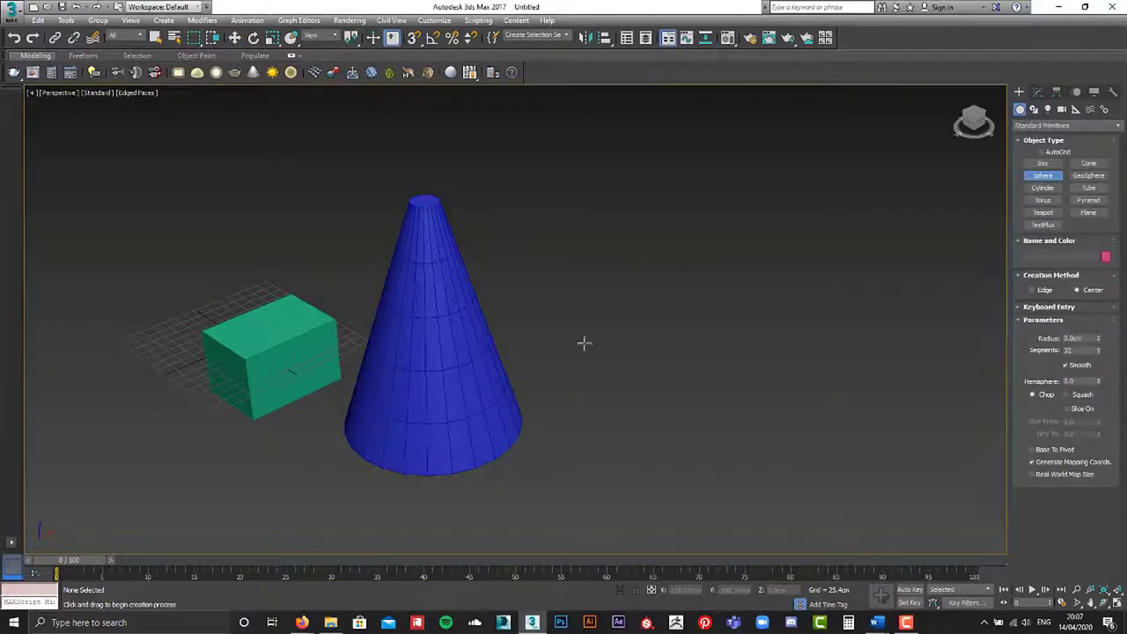
# Create Sphere001 with radius 144.111 right of the cone, nudged slightly up-right.
pyautogui.moveTo(603, 337)
pyautogui.mouseDown()
pyautogui.moveTo(644, 290)
pyautogui.moveTo(637, 297)
pyautogui.mouseUp()
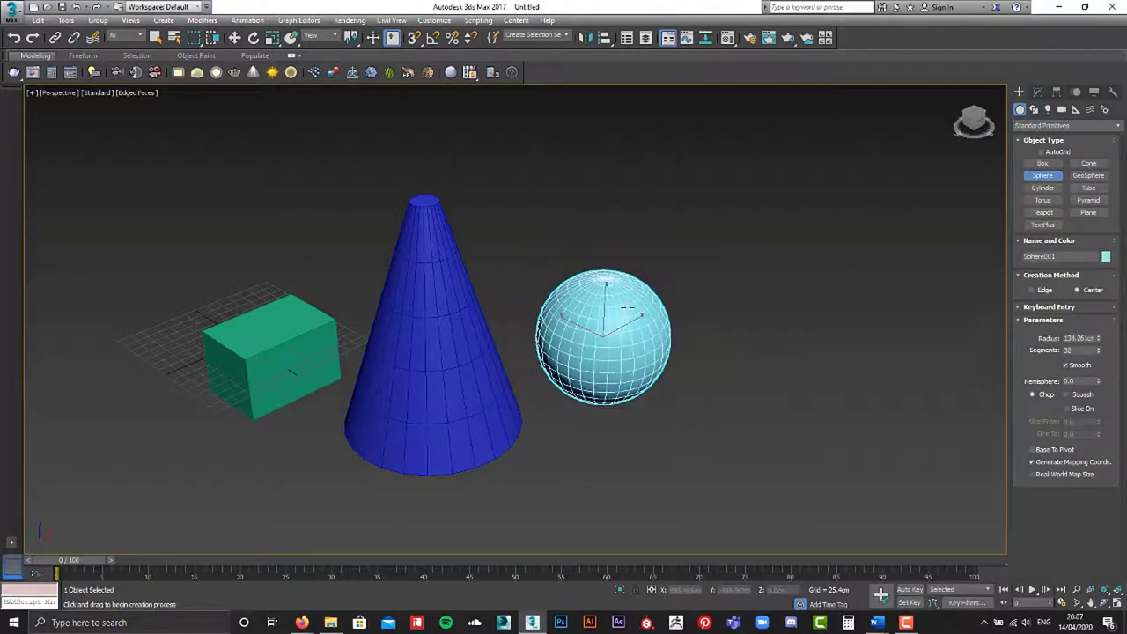
pyautogui.moveTo(638, 298); pyautogui.dragTo(624, 305)
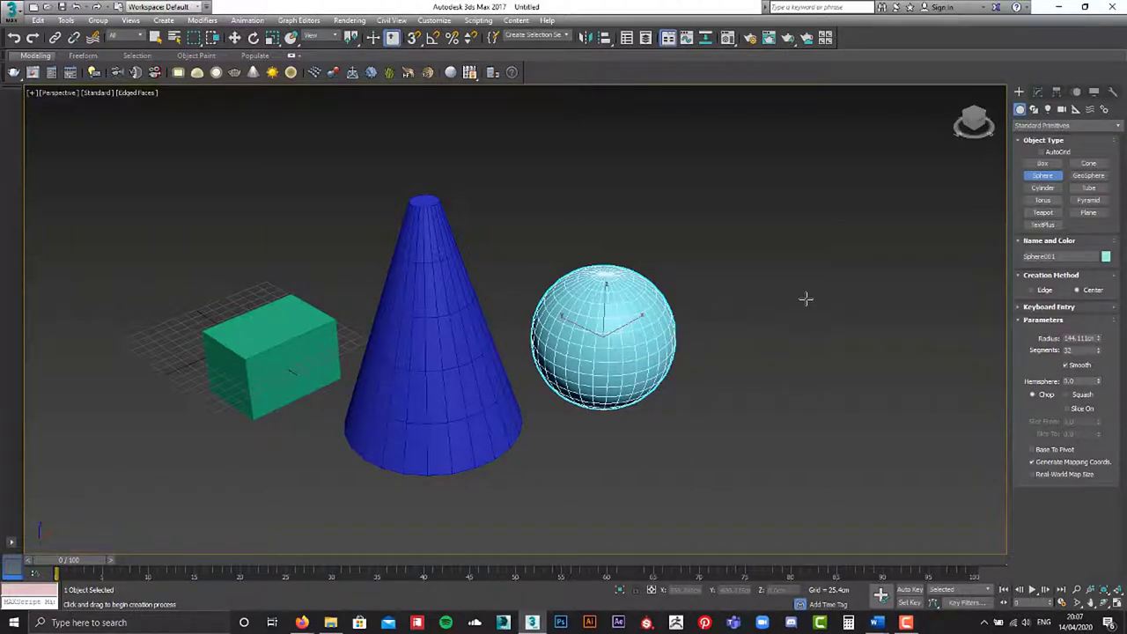
pyautogui.press('w')
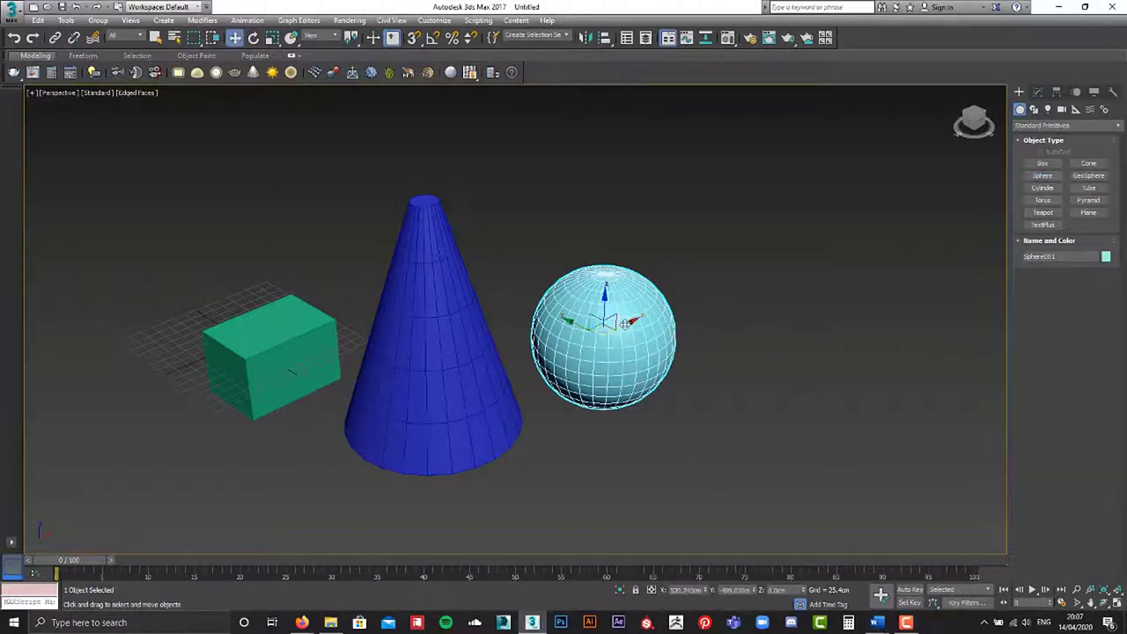
pyautogui.moveTo(623, 335); pyautogui.dragTo(666, 317)
pyautogui.scroll(-3, 779, 260)
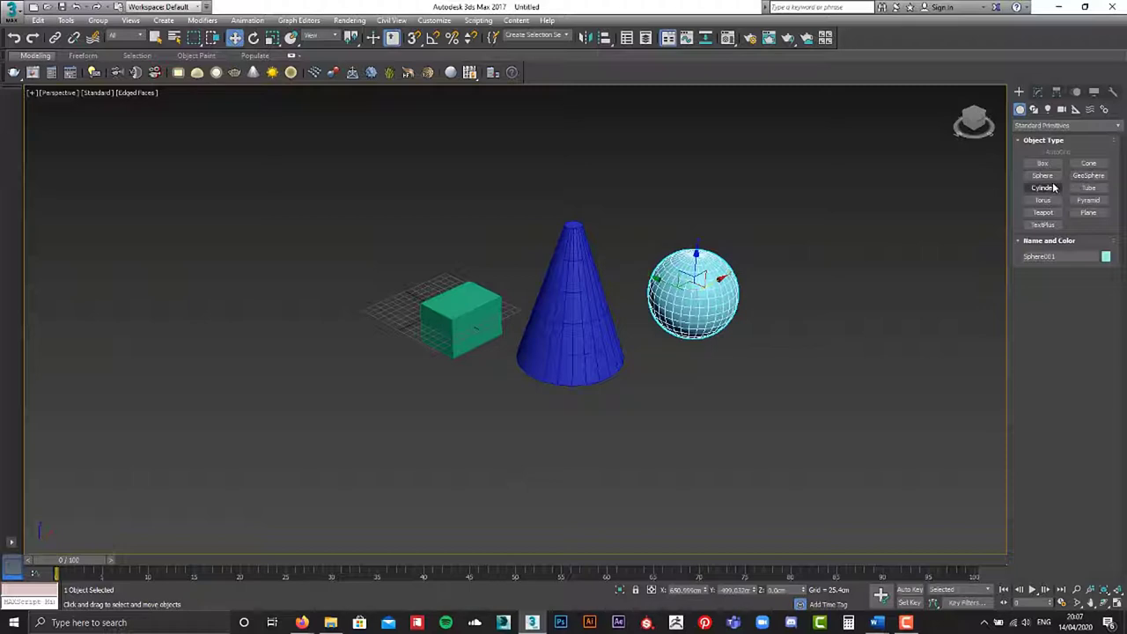
# Drag out a purple GeoSphere to the right of the sphere.
pyautogui.click(1098, 180)
pyautogui.moveTo(821, 283); pyautogui.dragTo(531, 345, button='middle')
pyautogui.moveTo(554, 344); pyautogui.dragTo(593, 326)
pyautogui.press('w')
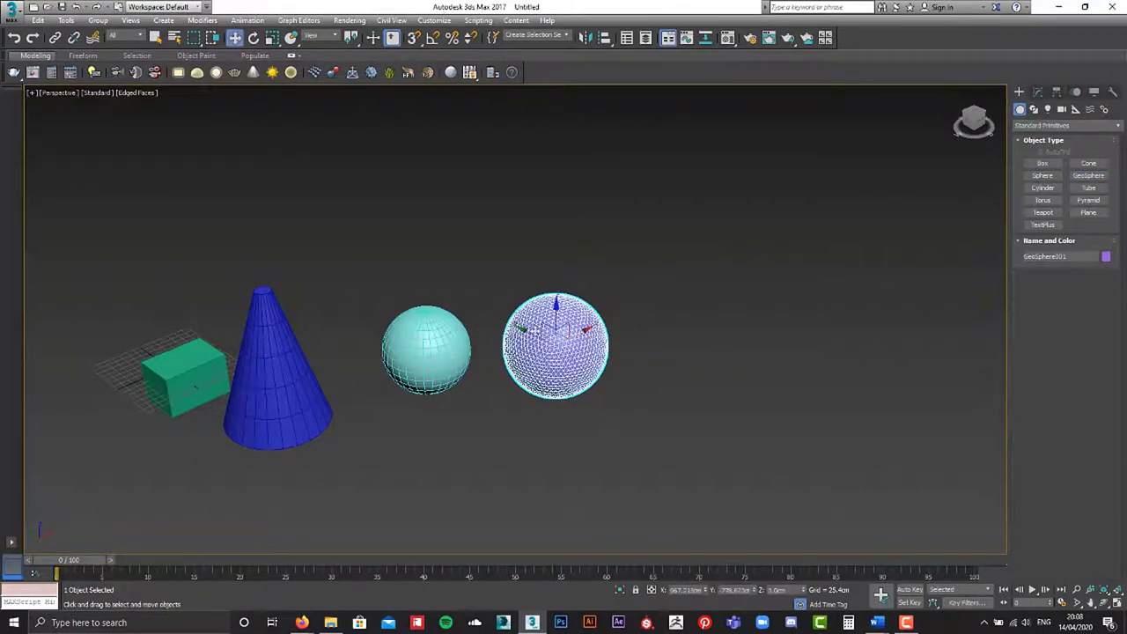
pyautogui.scroll(4, 534, 336)
# Set the GeoSphere's Segments to 10 in the Modify panel.
pyautogui.click(1045, 99)
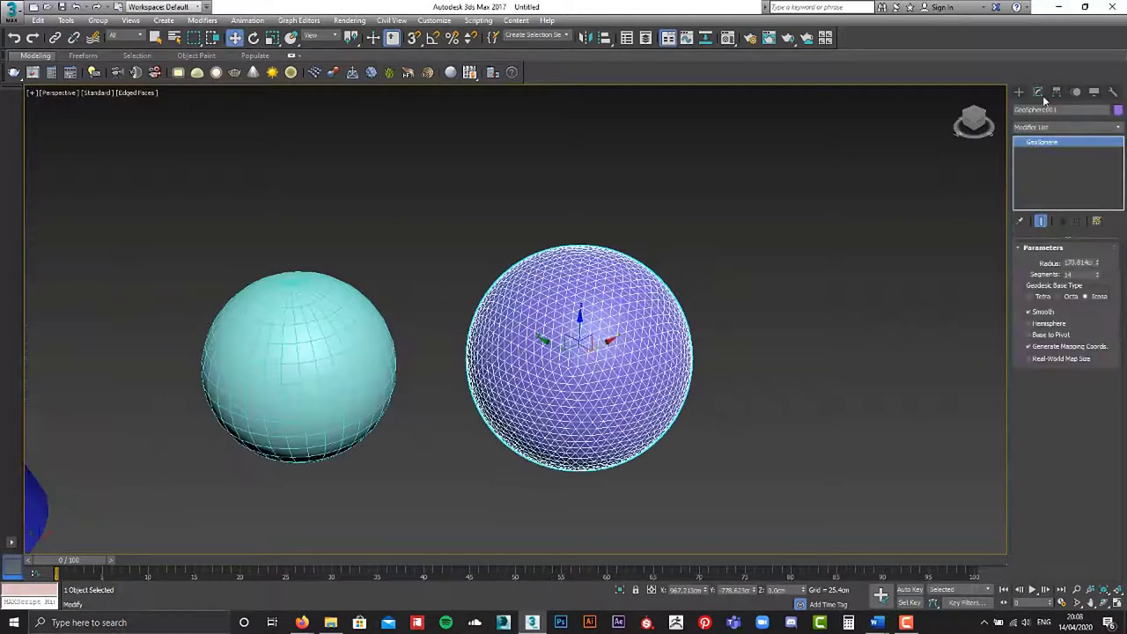
pyautogui.doubleClick(1077, 275)
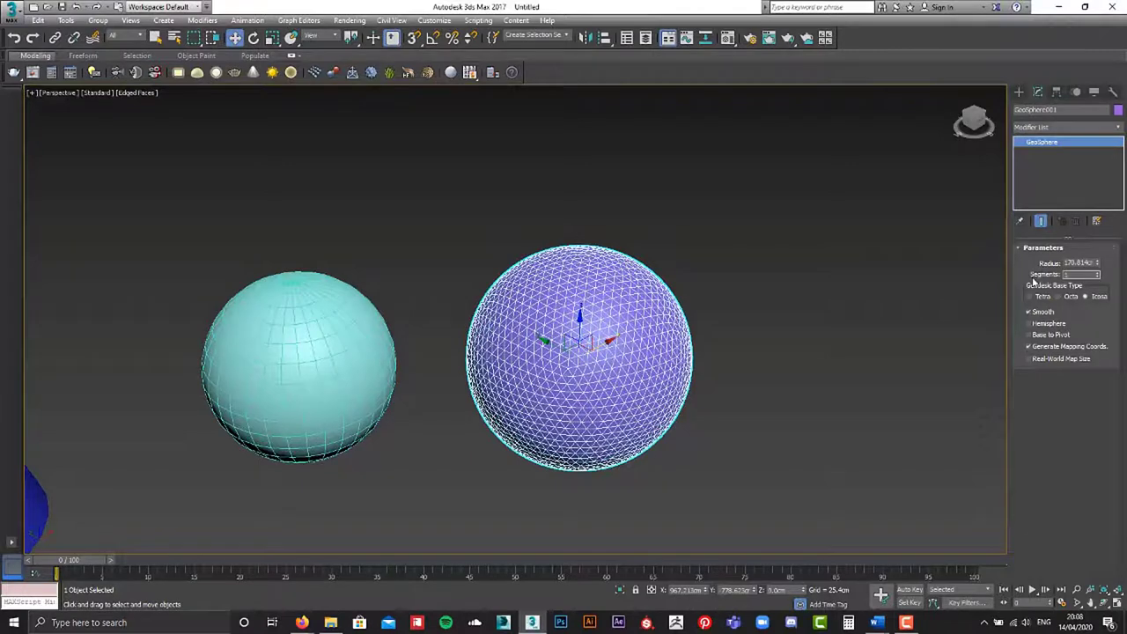
pyautogui.write('10')
pyautogui.press('Return')
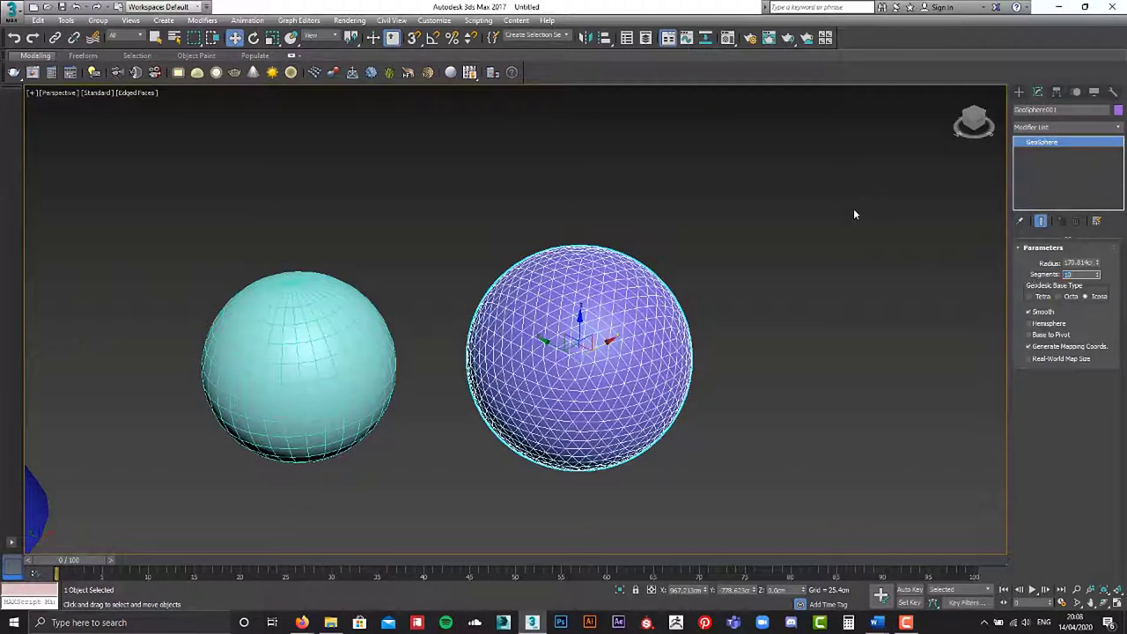
# Select the sphere and geosphere in turn to compare their meshes, then deselect.
pyautogui.click(853, 214)
pyautogui.click(352, 374)
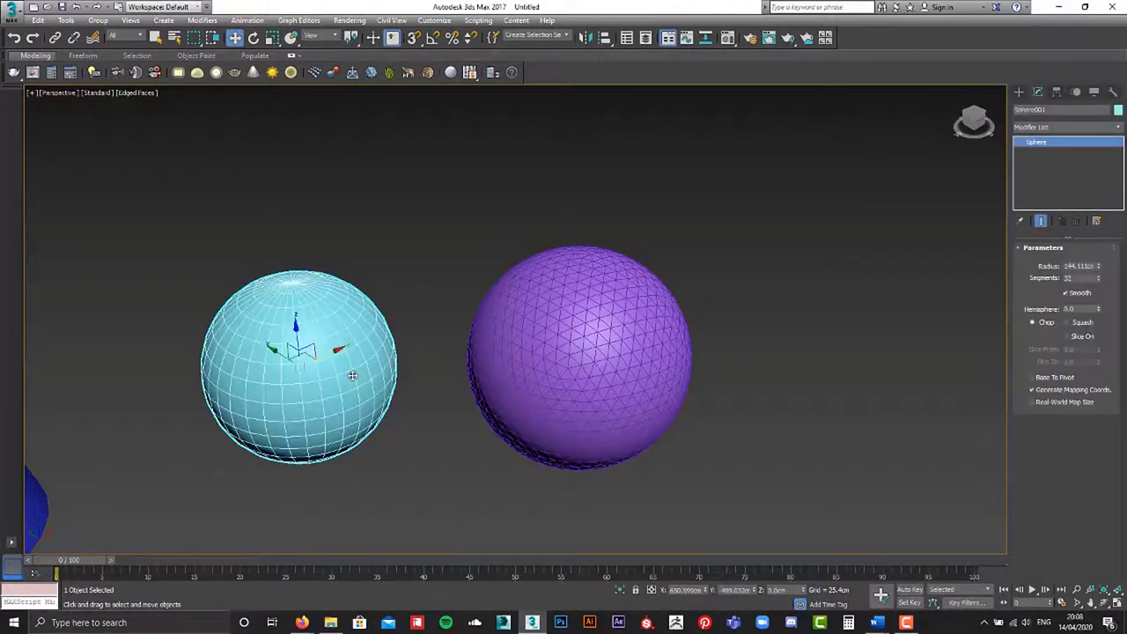
pyautogui.scroll(4, 315, 384)
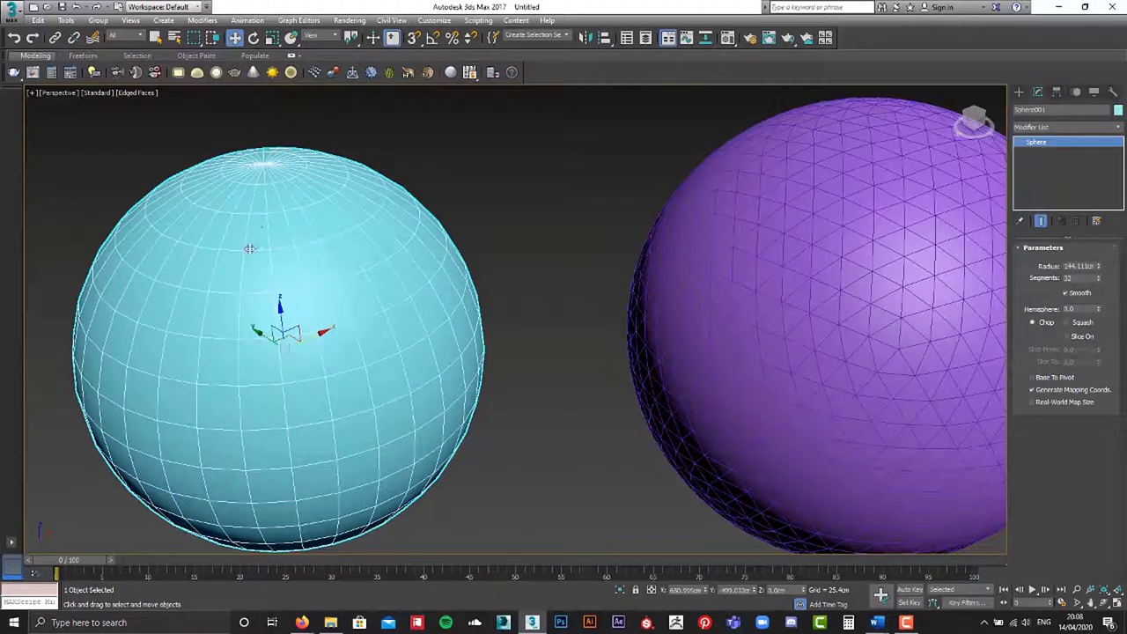
pyautogui.scroll(-3, 426, 429)
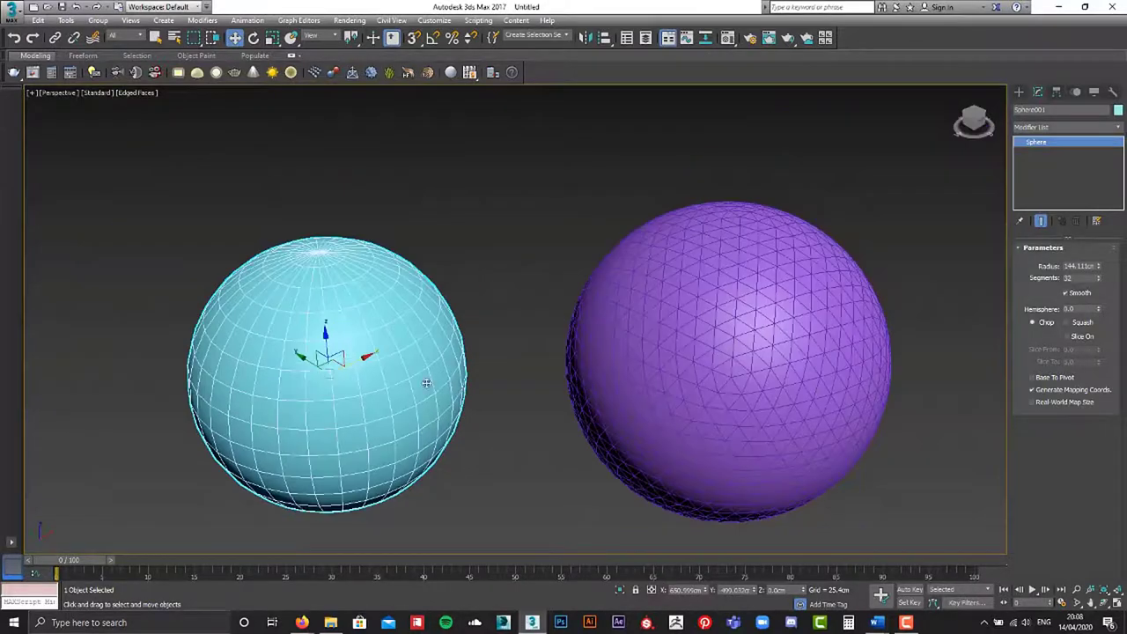
pyautogui.click(672, 392)
pyautogui.scroll(2, 696, 342)
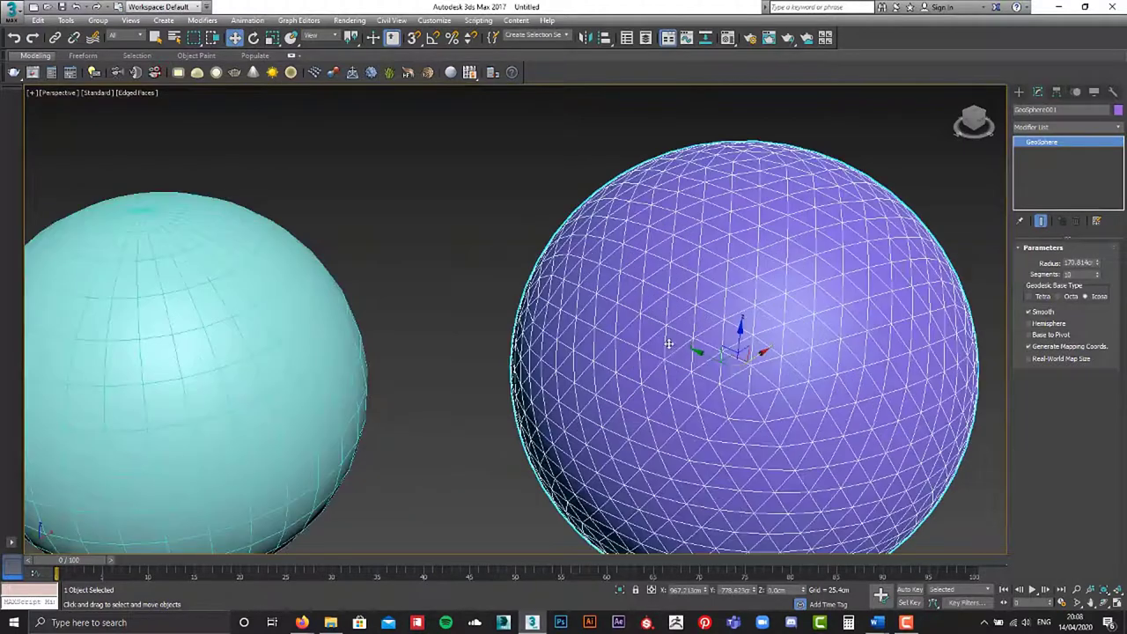
pyautogui.scroll(2, 668, 331)
pyautogui.scroll(-3, 717, 352)
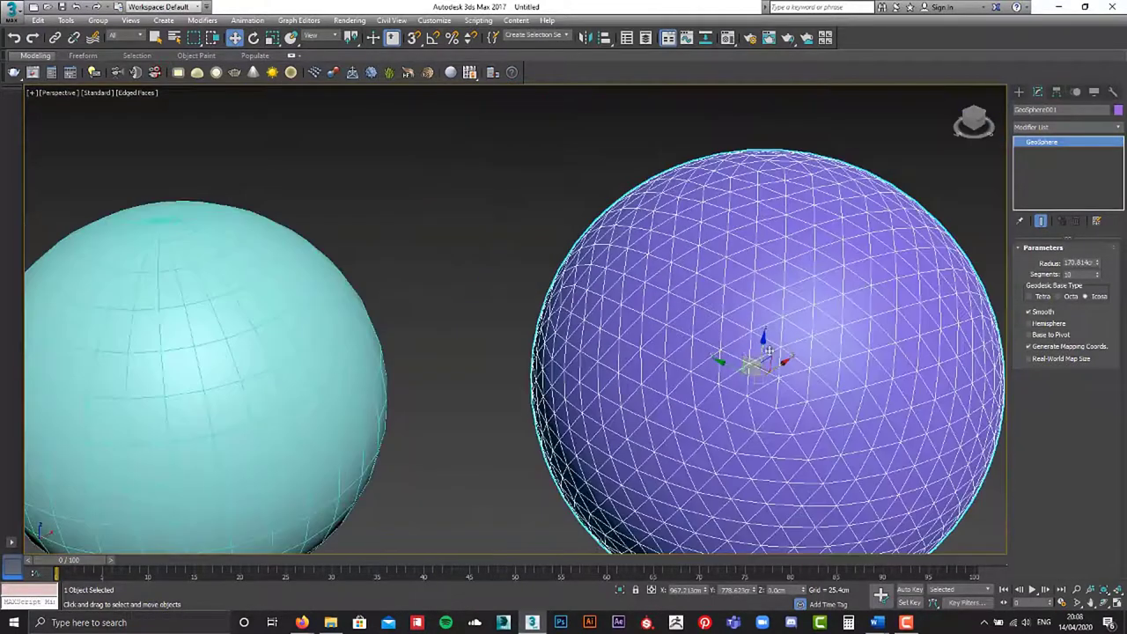
pyautogui.scroll(-2, 687, 335)
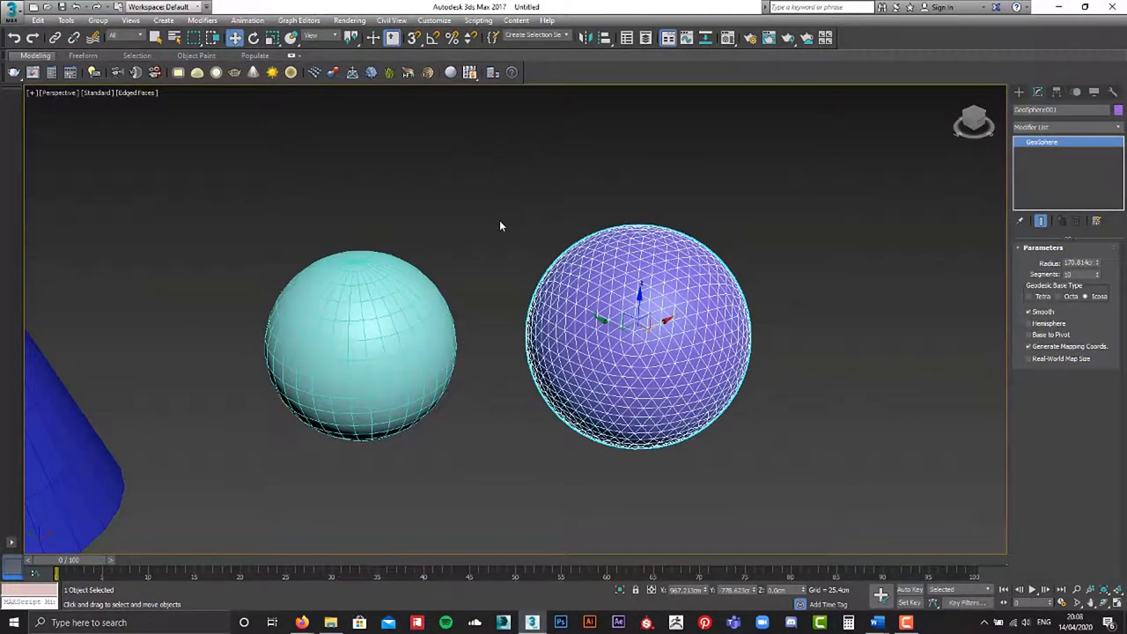
pyautogui.click(499, 226)
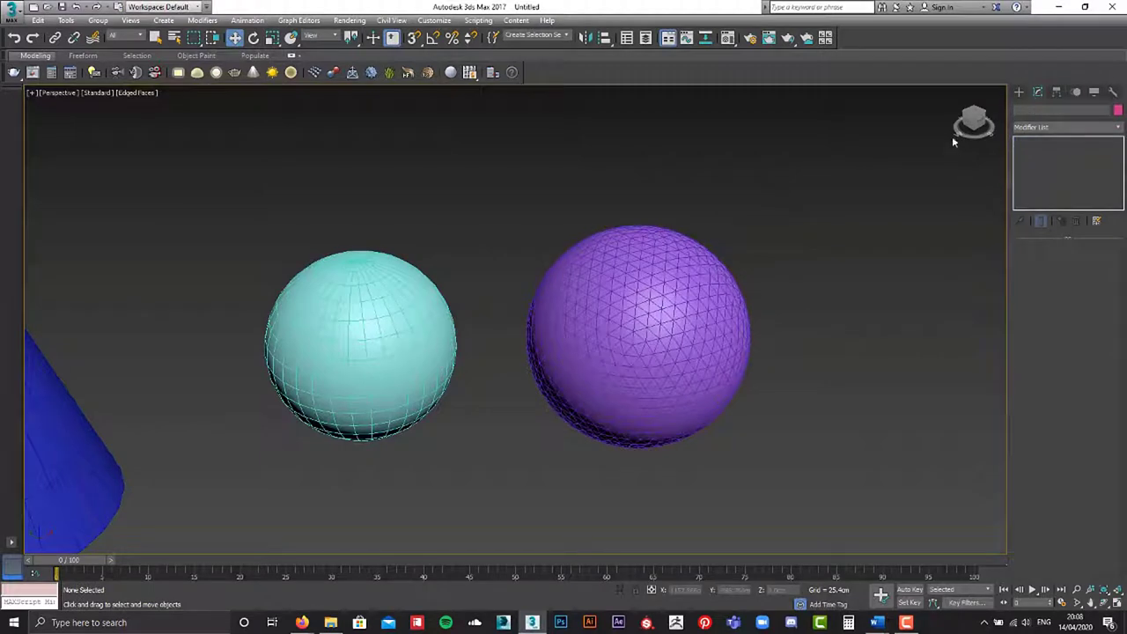
# Create a lilac cylinder to the right of the geosphere.
pyautogui.click(1020, 92)
pyautogui.click(1042, 188)
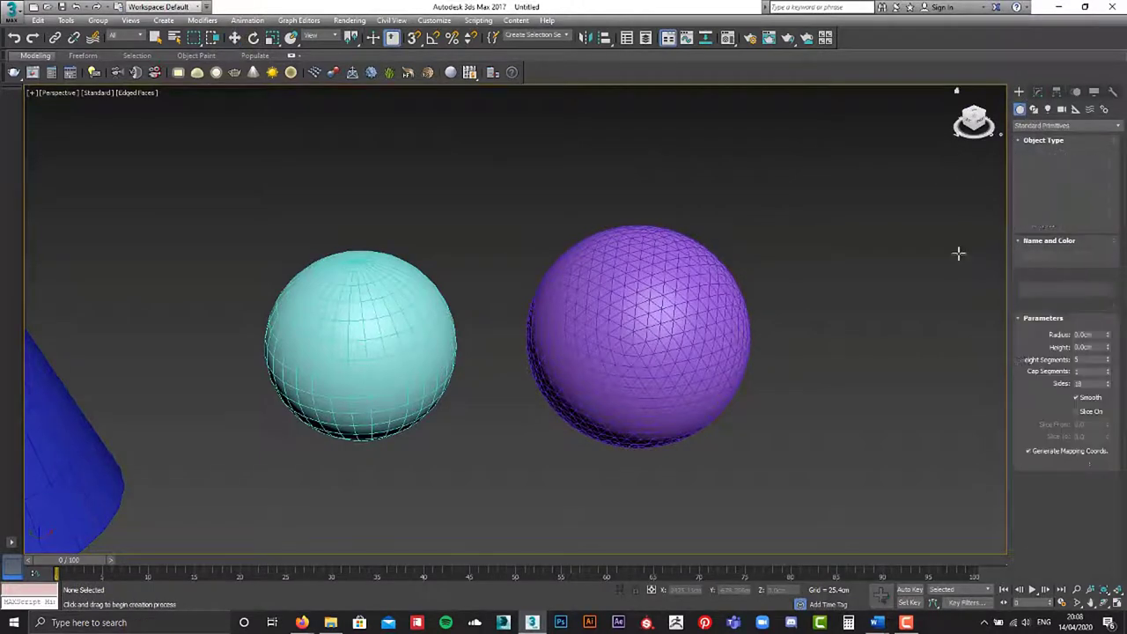
pyautogui.scroll(-3, 601, 319)
pyautogui.moveTo(736, 396)
pyautogui.mouseDown()
pyautogui.moveTo(782, 367)
pyautogui.moveTo(754, 380)
pyautogui.mouseUp()
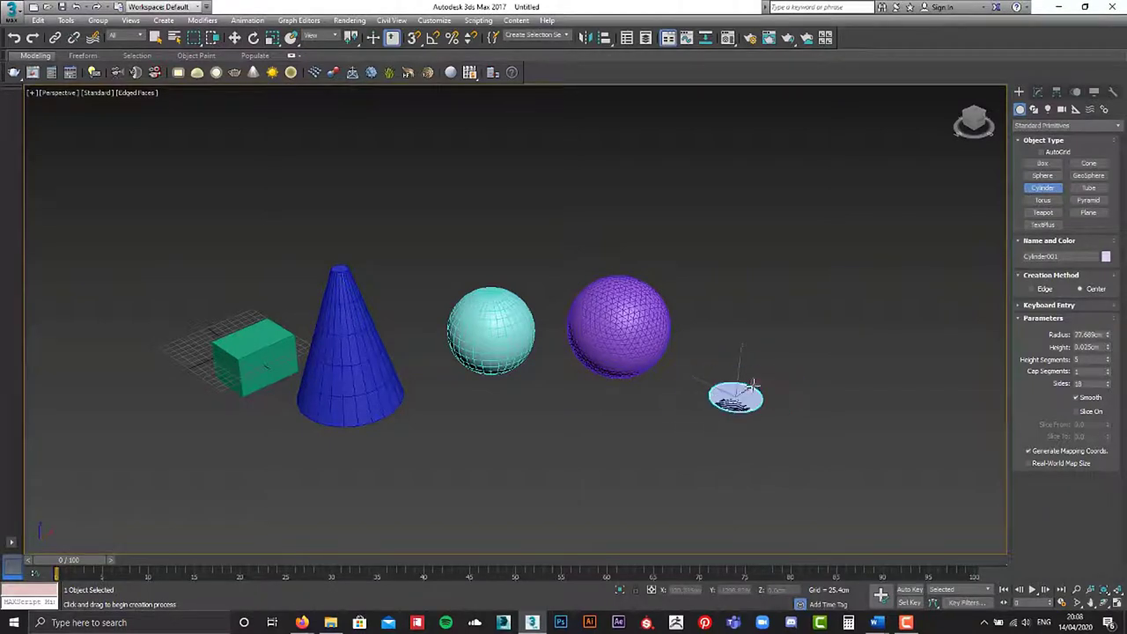
pyautogui.click(779, 255)
pyautogui.press('w')
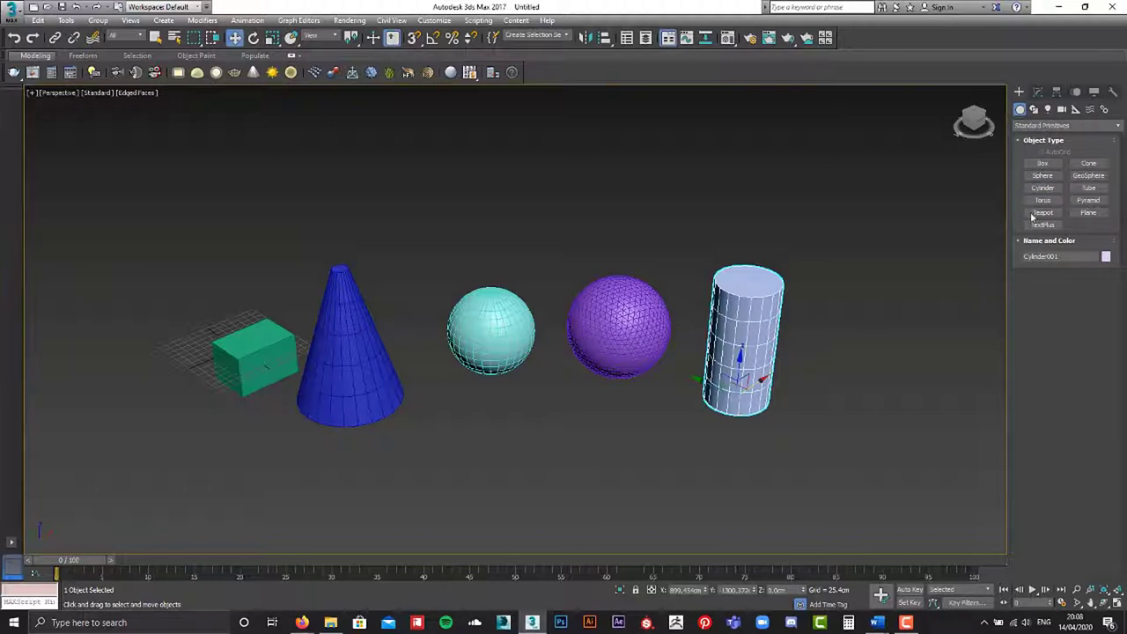
# Create Tube001, an 18-sided ring 182.9 cm tall, and move it down-left.
pyautogui.click(1089, 189)
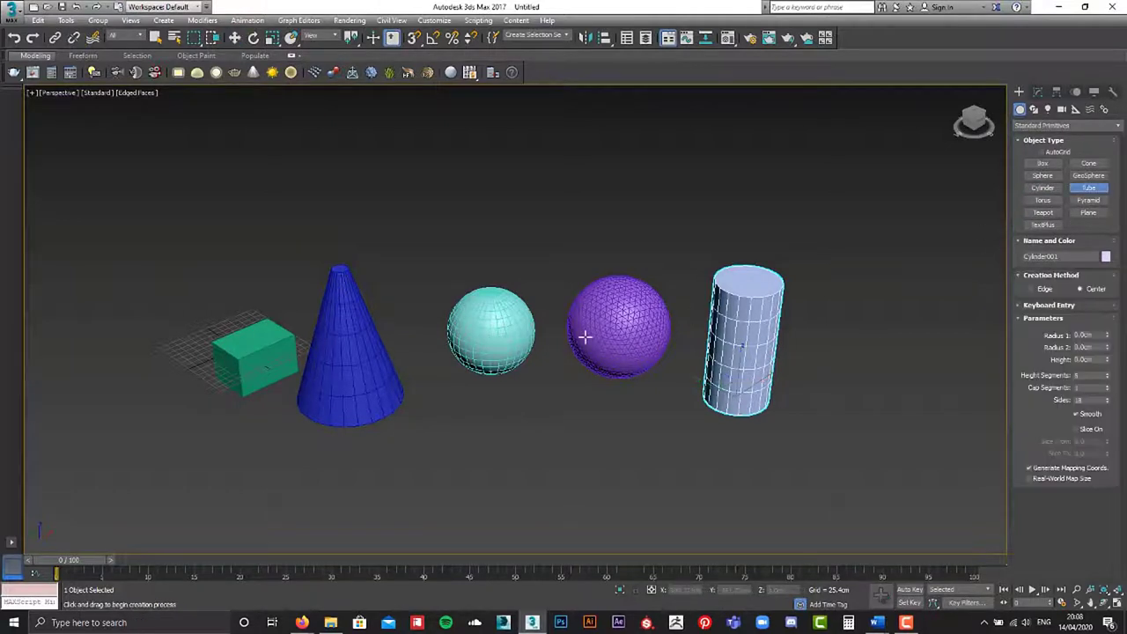
pyautogui.moveTo(584, 335); pyautogui.dragTo(555, 241, button='middle')
pyautogui.moveTo(493, 337); pyautogui.dragTo(633, 278)
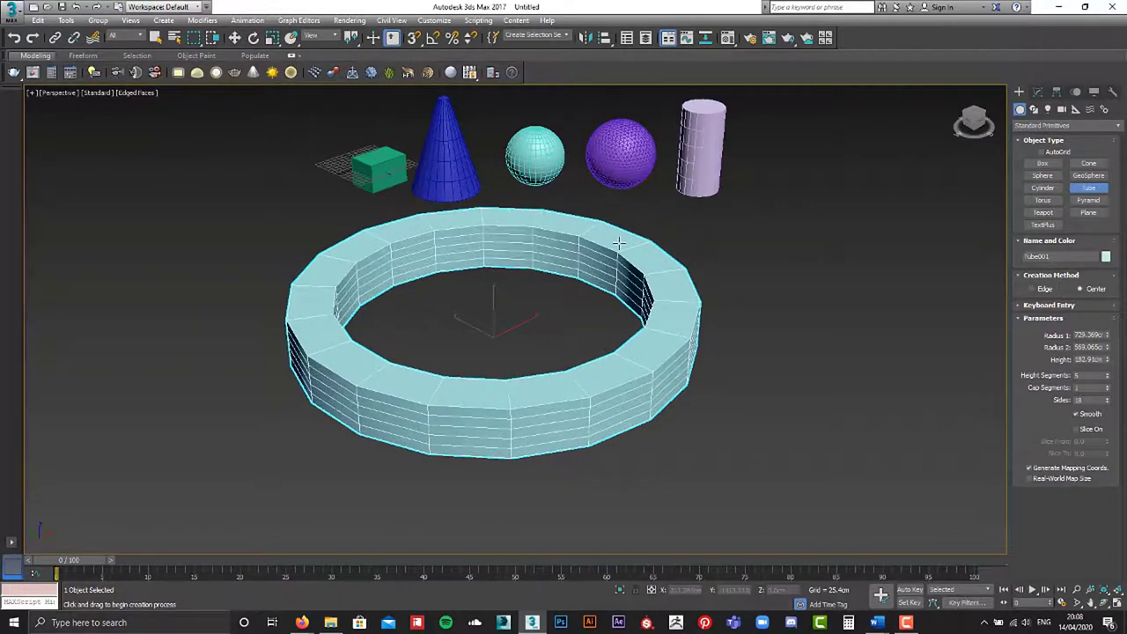
pyautogui.click(578, 333)
pyautogui.press('w')
pyautogui.scroll(-5, 527, 323)
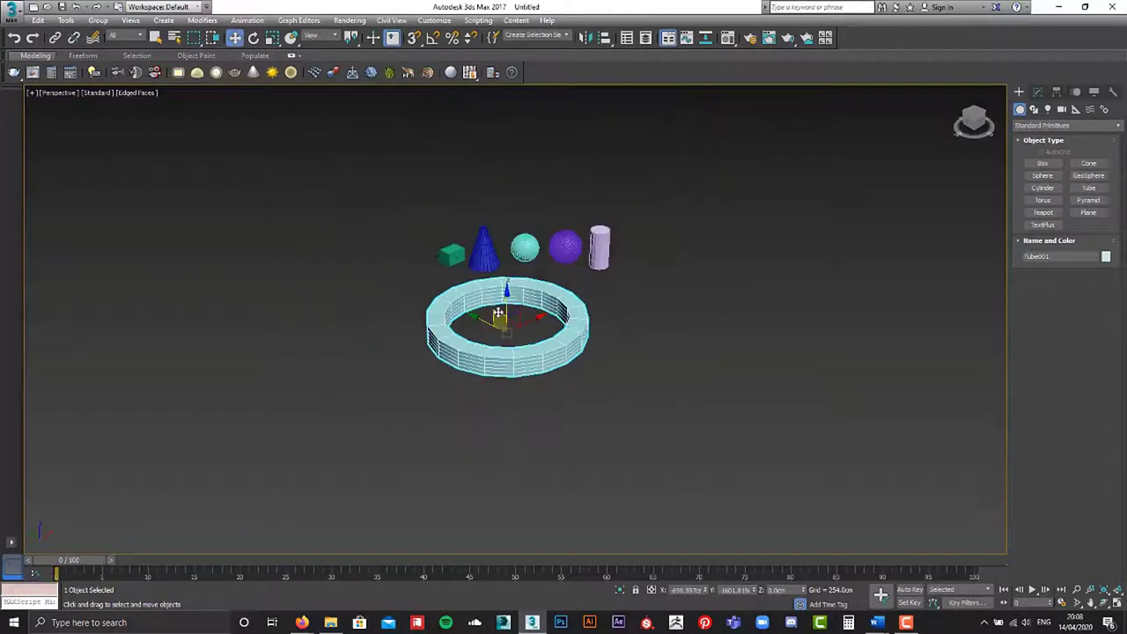
pyautogui.moveTo(526, 323); pyautogui.dragTo(396, 388)
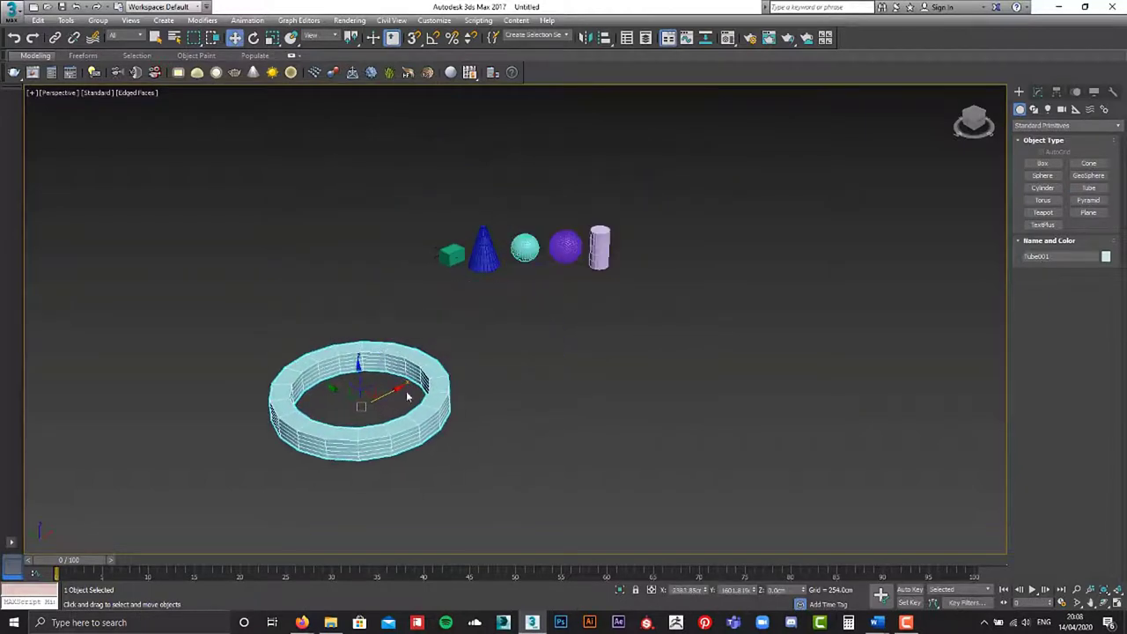
pyautogui.scroll(-2, 667, 356)
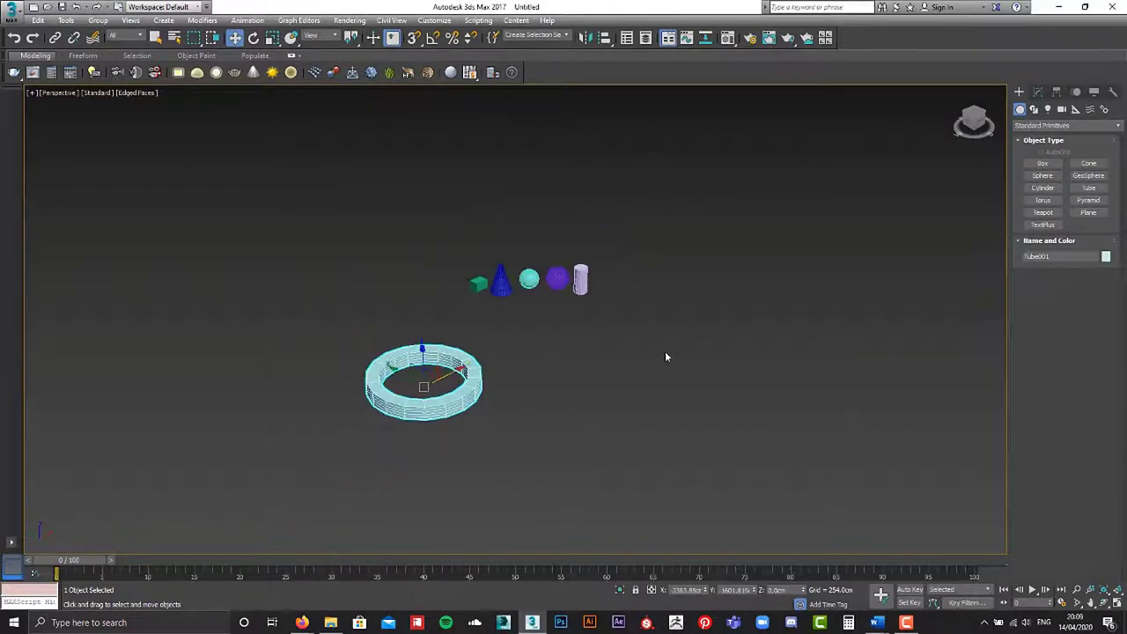
# Create Torus001 right of the tube and nudge it slightly left and up.
pyautogui.click(1042, 200)
pyautogui.moveTo(587, 399); pyautogui.dragTo(640, 381)
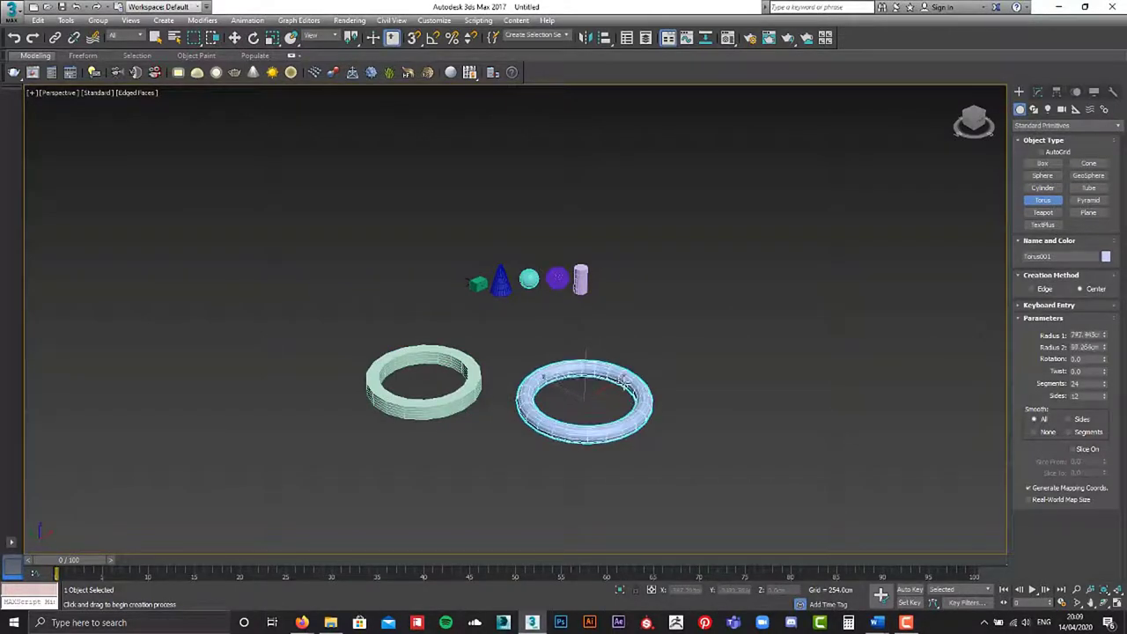
pyautogui.scroll(3, 604, 388)
pyautogui.scroll(2, 604, 389)
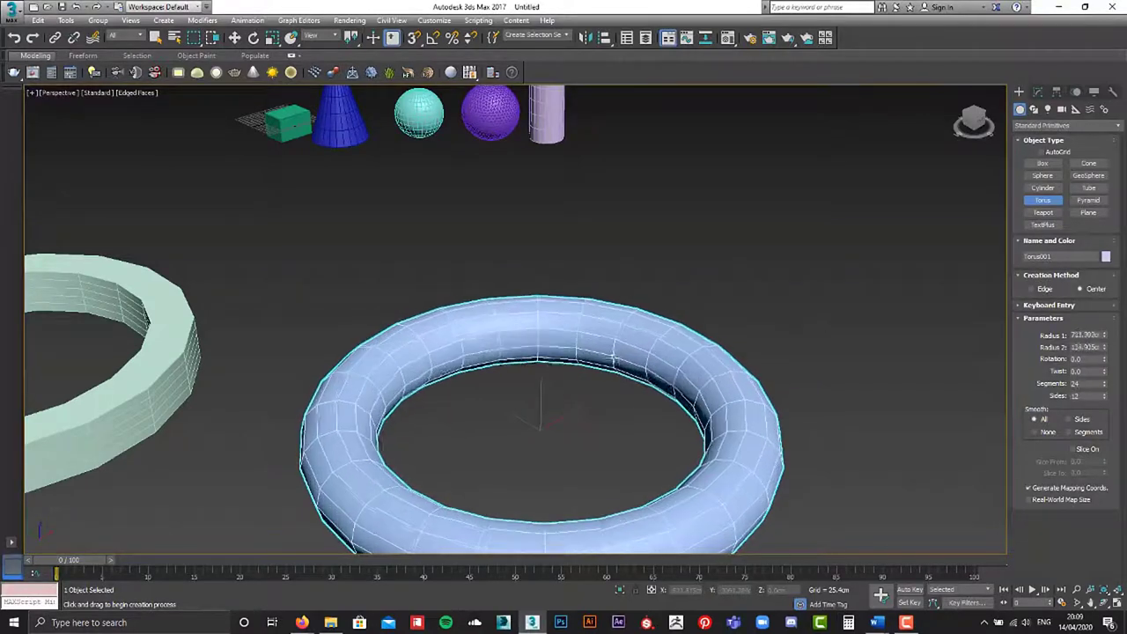
pyautogui.click(537, 384)
pyautogui.press('w')
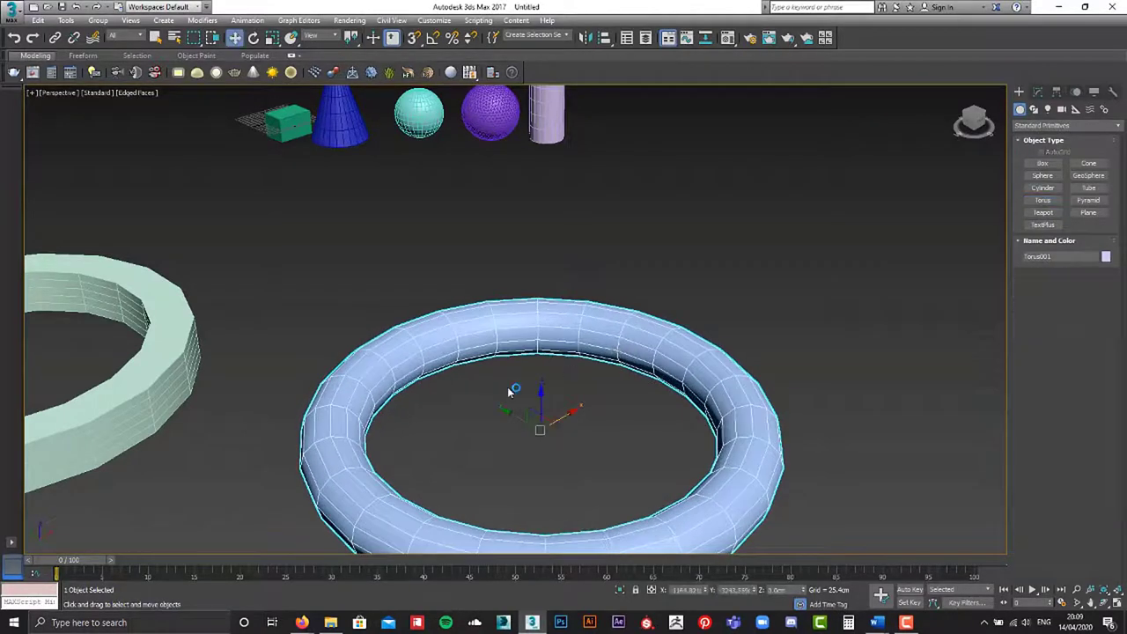
pyautogui.scroll(-3, 523, 405)
pyautogui.scroll(-2, 510, 352)
pyautogui.moveTo(472, 298); pyautogui.dragTo(469, 296)
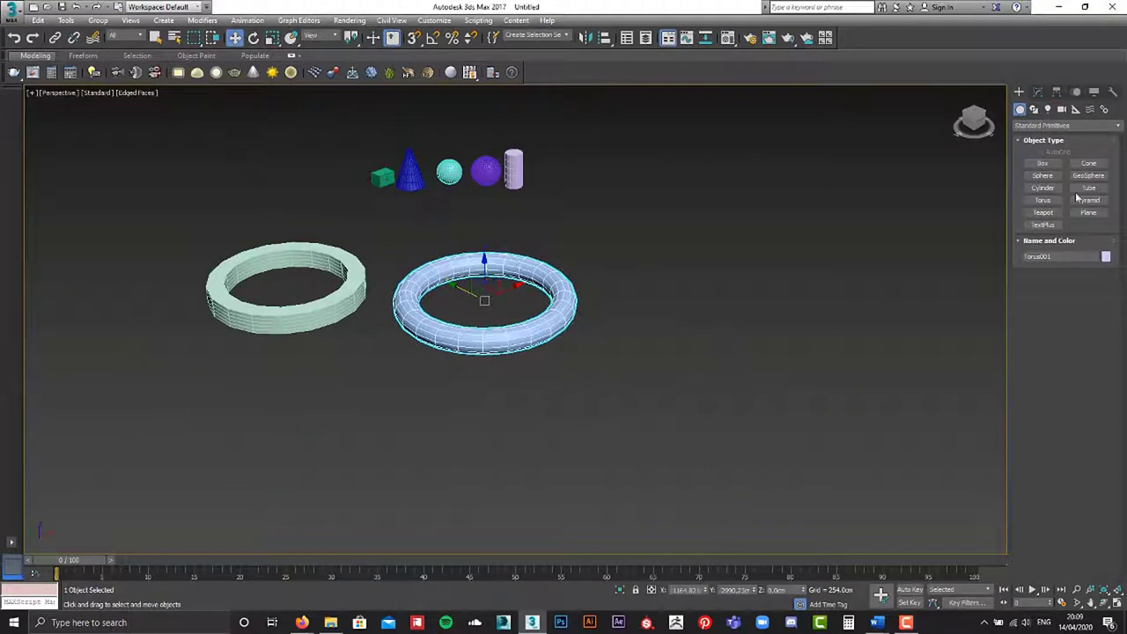
# Create an orange Pyramid001 to the right of the torus.
pyautogui.click(1092, 203)
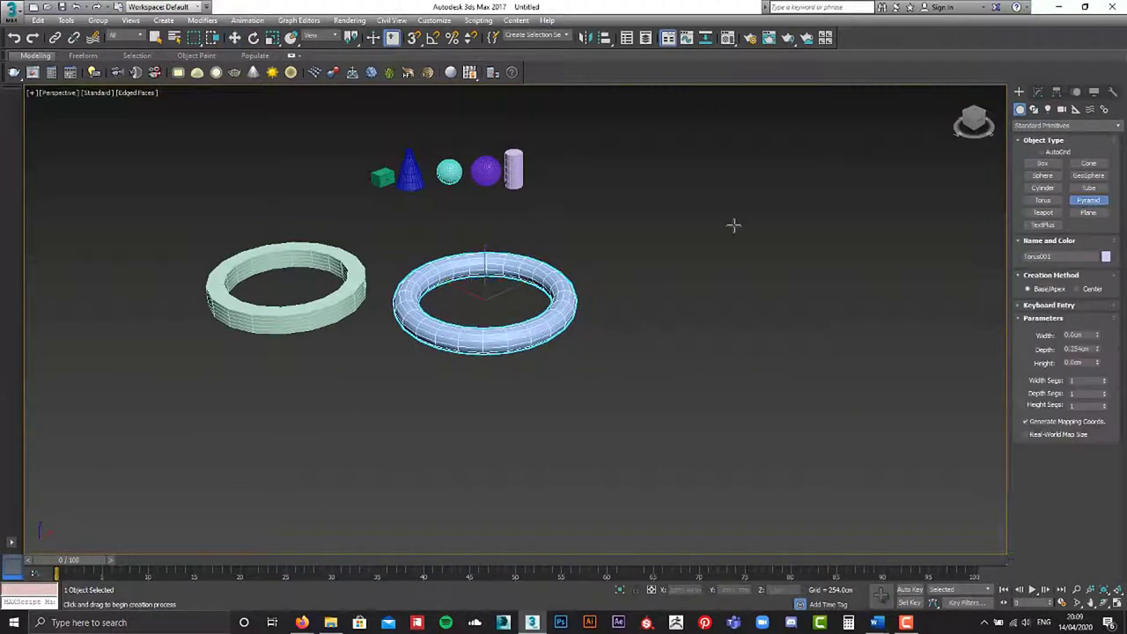
pyautogui.moveTo(607, 234)
pyautogui.mouseDown()
pyautogui.moveTo(755, 238)
pyautogui.moveTo(731, 226)
pyautogui.mouseUp()
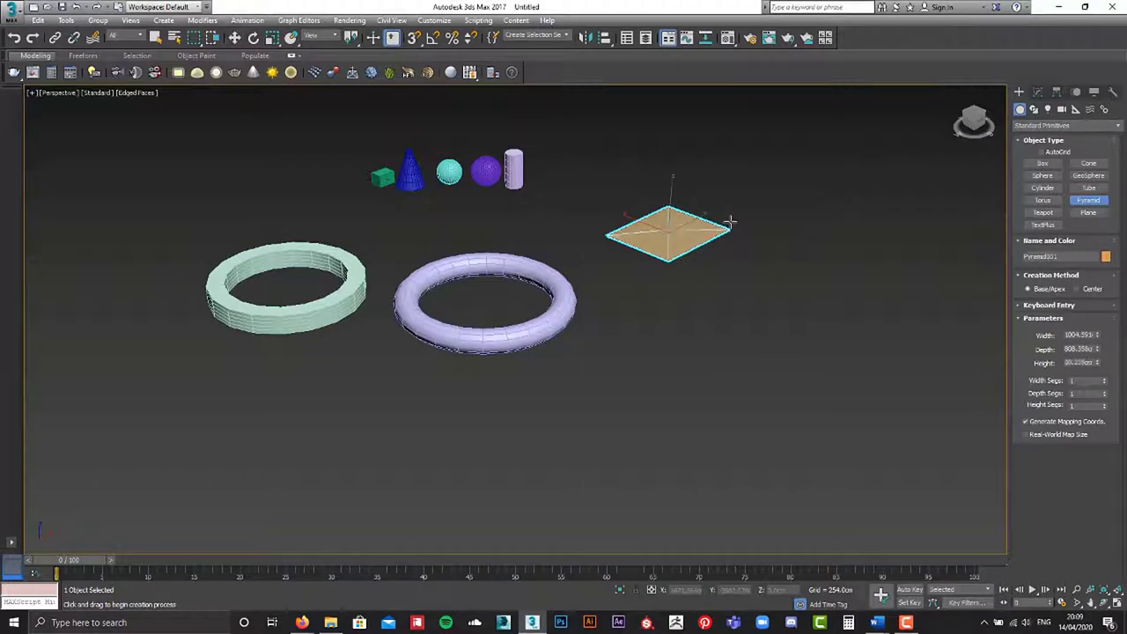
pyautogui.click(732, 141)
pyautogui.press('w')
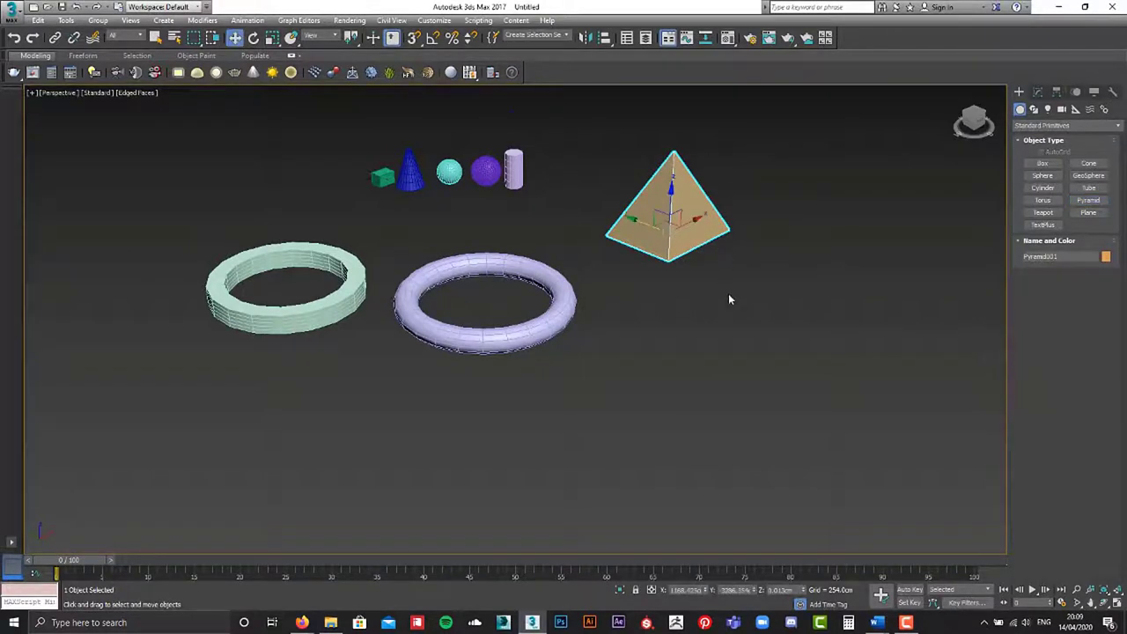
# Orbit and pan to re-centre the scene, then arm the Teapot tool.
pyautogui.moveTo(728, 293)
pyautogui.keyDown('alt'); pyautogui.mouseDown(button='middle')
pyautogui.moveTo(623, 291)
pyautogui.moveTo(546, 323)
pyautogui.moveTo(654, 327)
pyautogui.mouseUp(button='middle'); pyautogui.keyUp('alt')
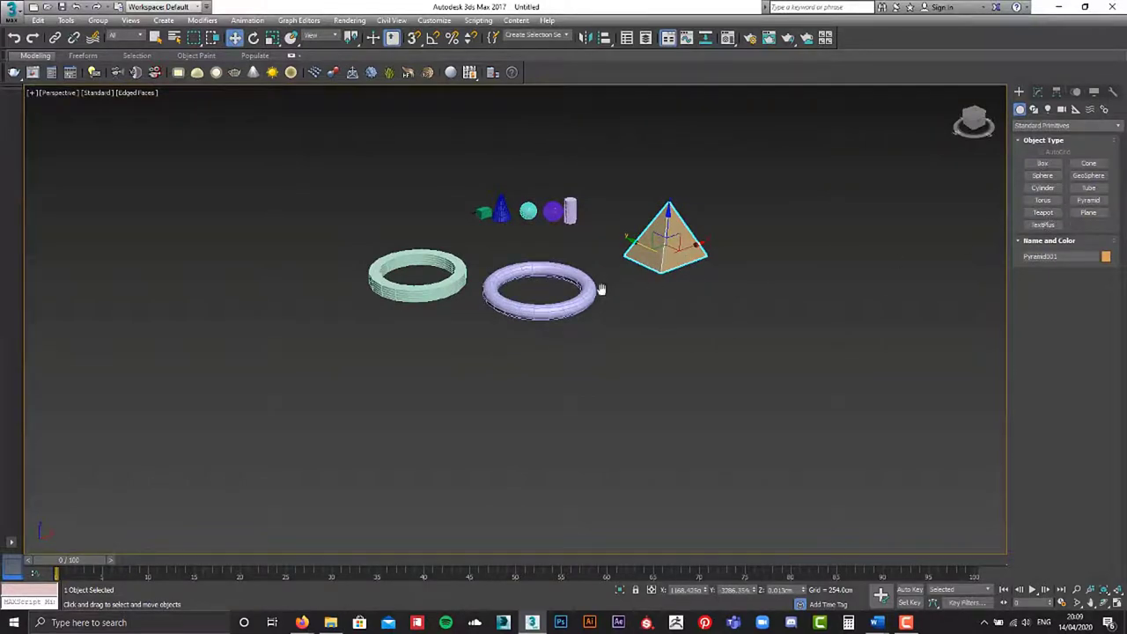
pyautogui.moveTo(602, 288); pyautogui.dragTo(775, 310, button='middle')
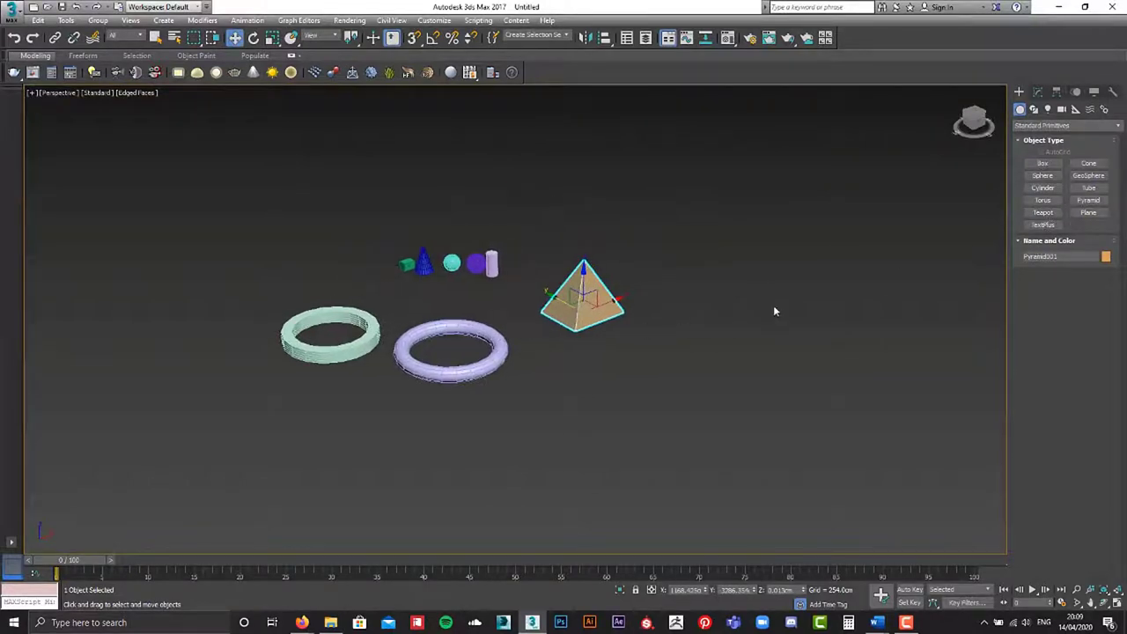
pyautogui.click(1045, 216)
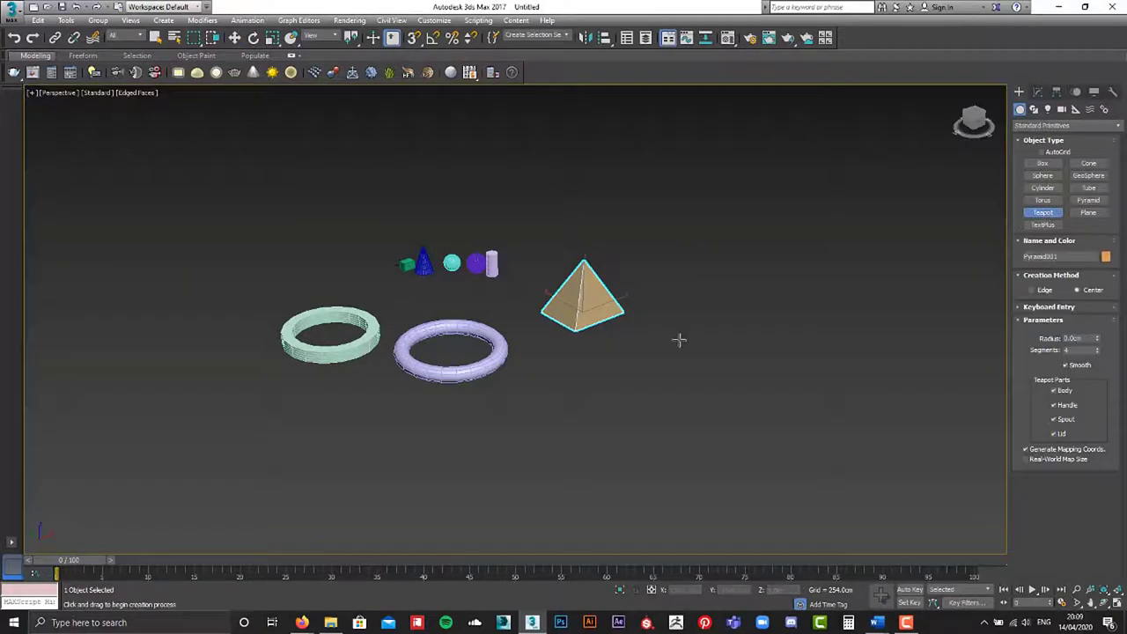
pyautogui.scroll(3, 635, 328)
# Draw a teapot right of the pyramid and rotate it so its spout faces the pyramid.
pyautogui.moveTo(669, 345)
pyautogui.mouseDown()
pyautogui.moveTo(722, 317)
pyautogui.moveTo(807, 325)
pyautogui.mouseUp()
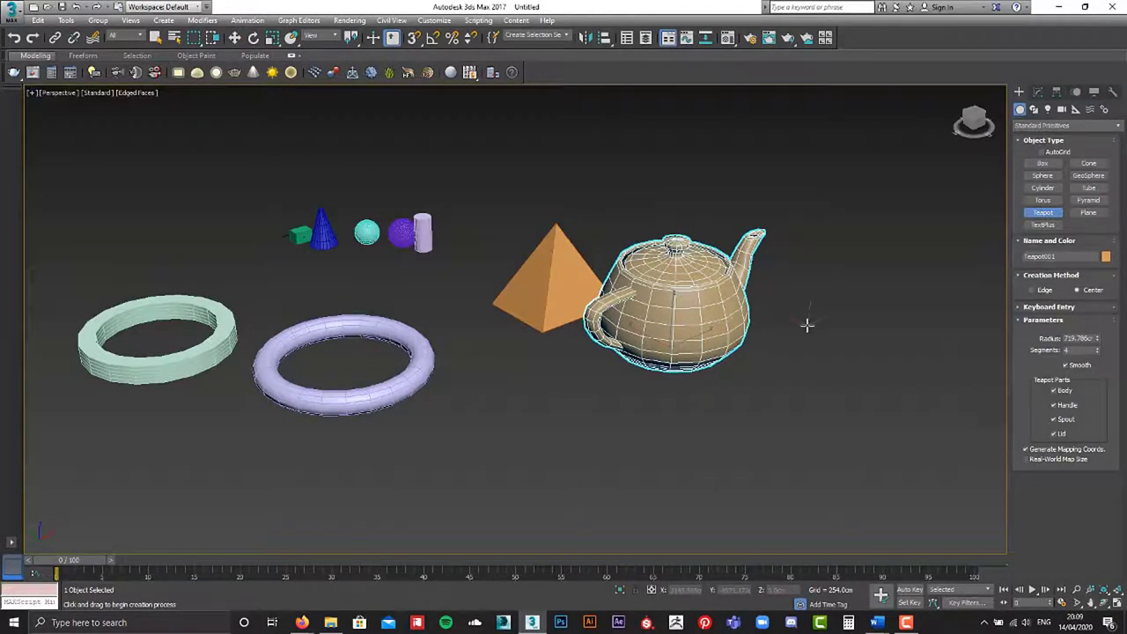
pyautogui.press('w')
pyautogui.press('e')
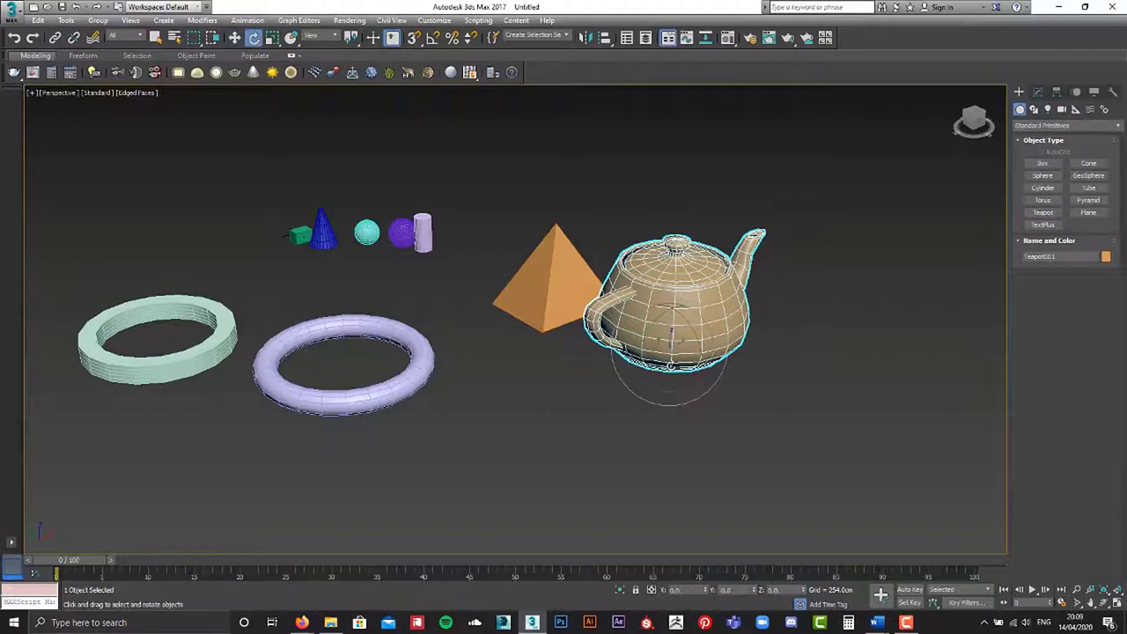
pyautogui.moveTo(674, 367); pyautogui.dragTo(619, 371)
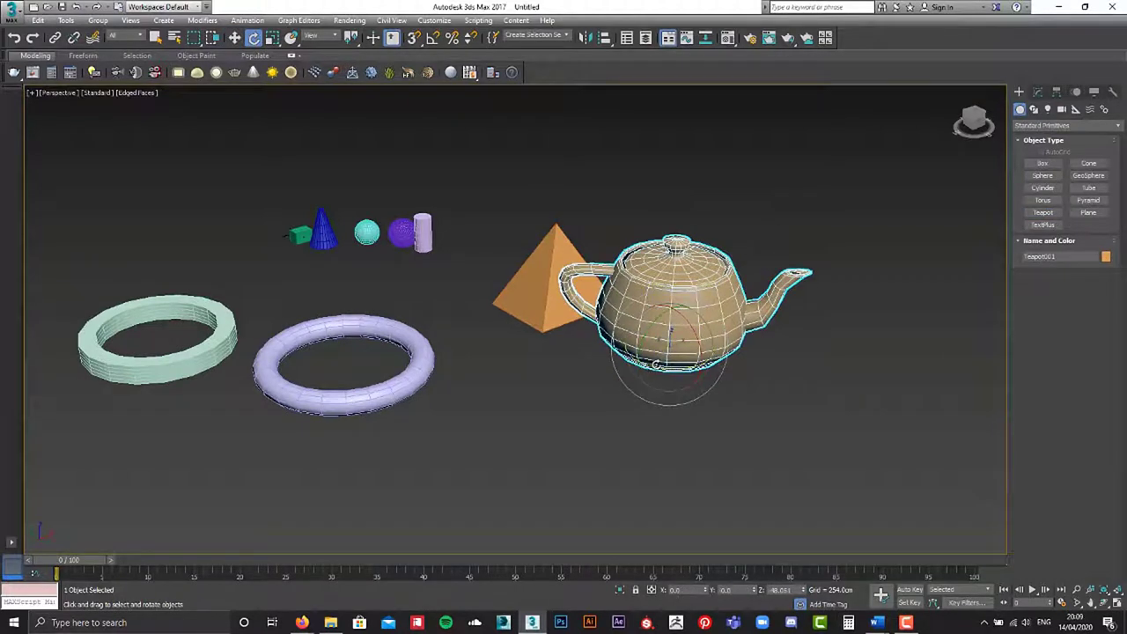
pyautogui.moveTo(619, 371)
pyautogui.mouseDown()
pyautogui.moveTo(876, 349)
pyautogui.moveTo(819, 388)
pyautogui.mouseUp()
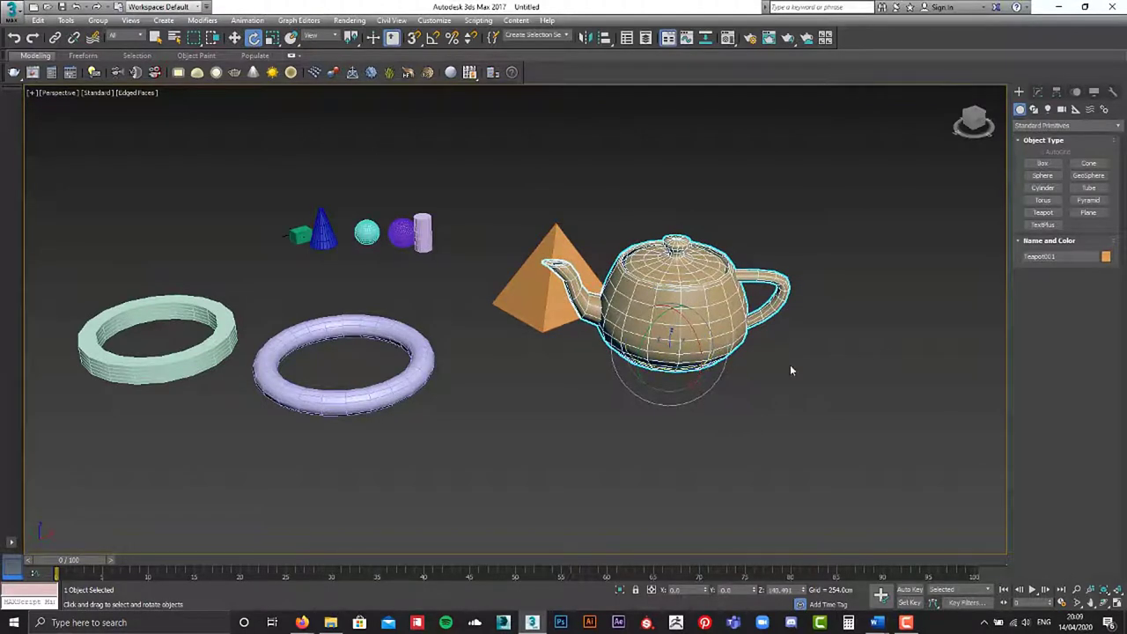
# Move the teapot up and right, away from the pyramid, and frame it in view.
pyautogui.press('w')
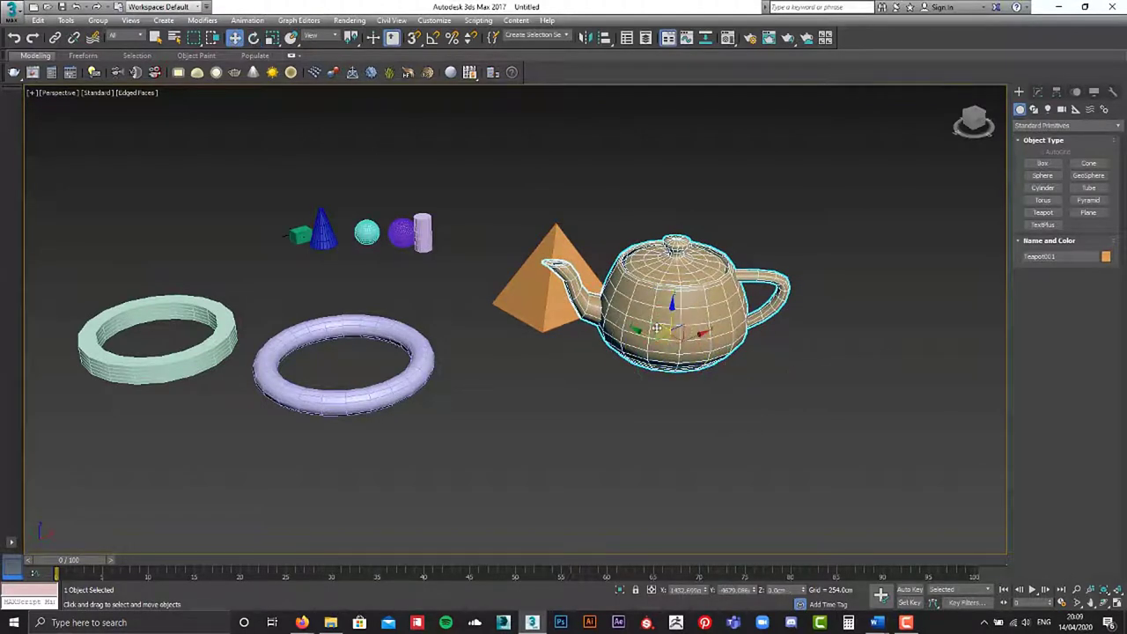
pyautogui.moveTo(692, 341); pyautogui.dragTo(740, 314)
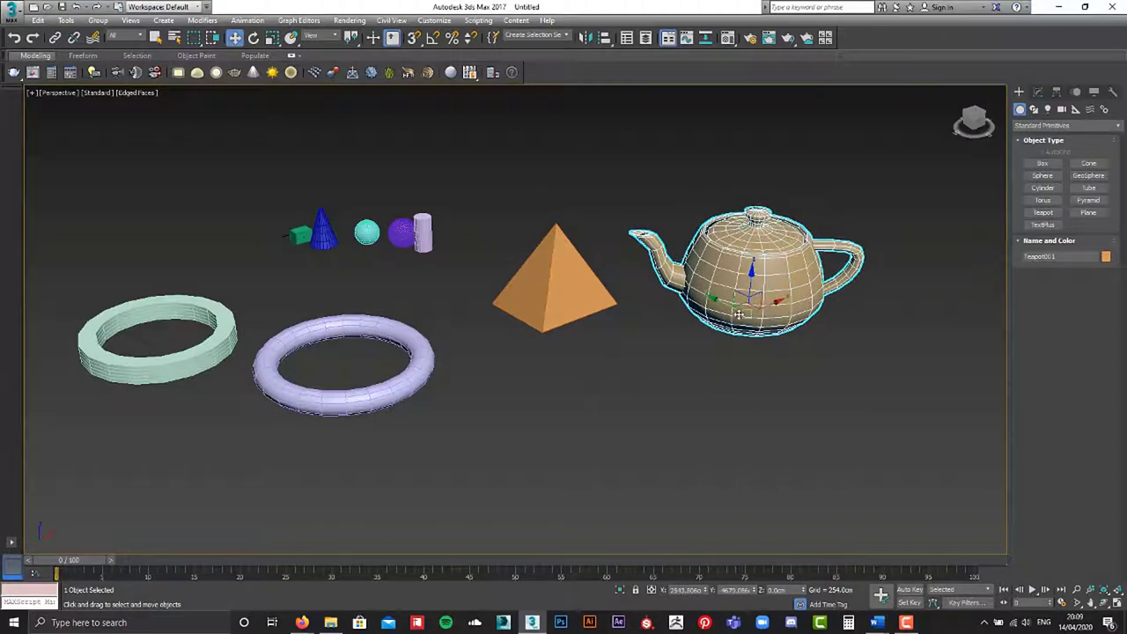
pyautogui.press('z')
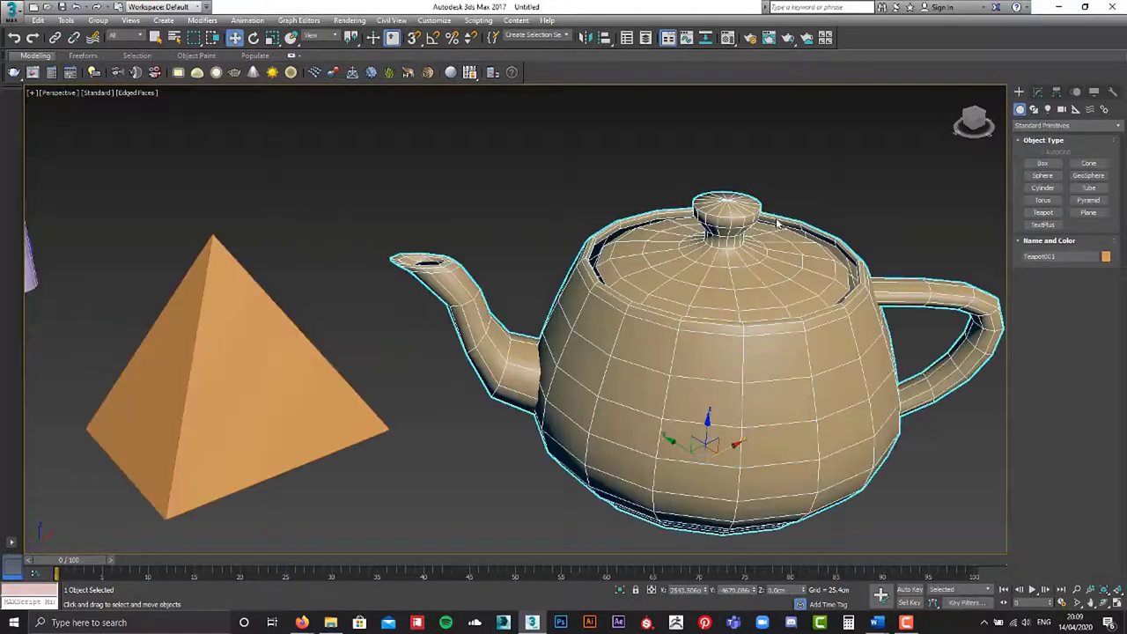
pyautogui.scroll(-4, 777, 223)
pyautogui.scroll(-4, 841, 264)
pyautogui.scroll(1, 838, 249)
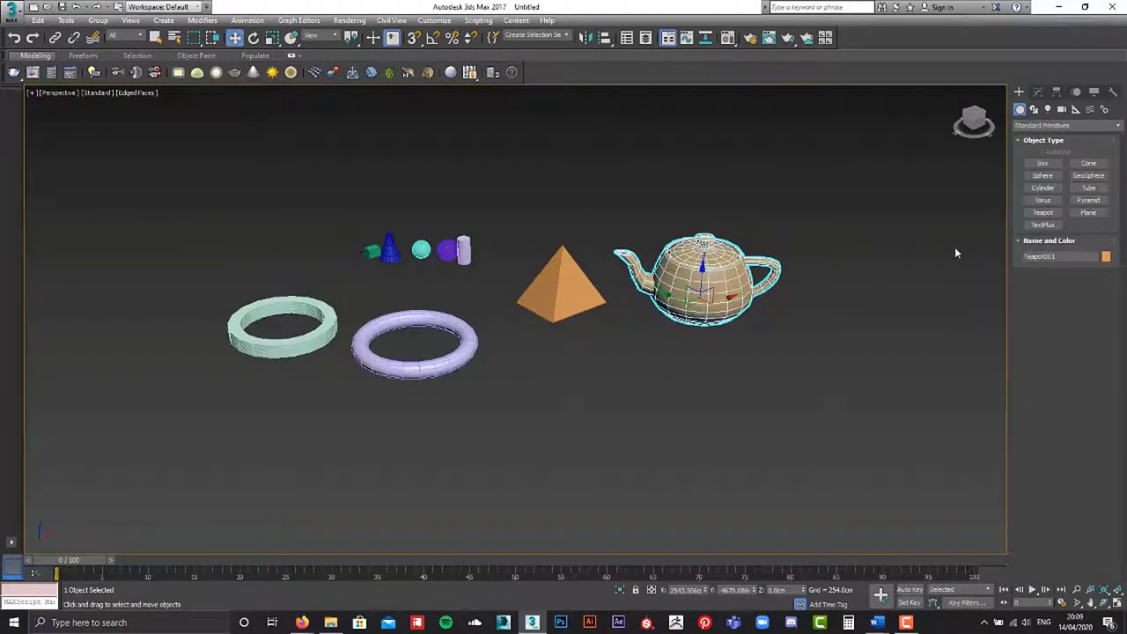
# Draw a large Plane001 in front of the teapot.
pyautogui.click(1092, 213)
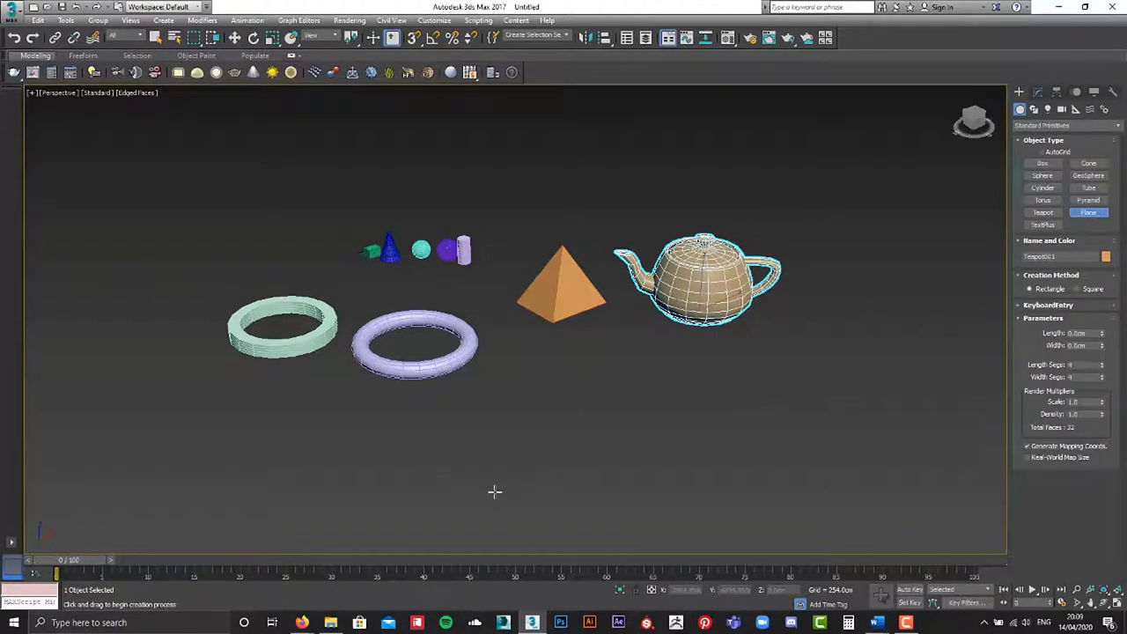
pyautogui.moveTo(494, 491)
pyautogui.mouseDown()
pyautogui.moveTo(929, 411)
pyautogui.moveTo(911, 440)
pyautogui.mouseUp()
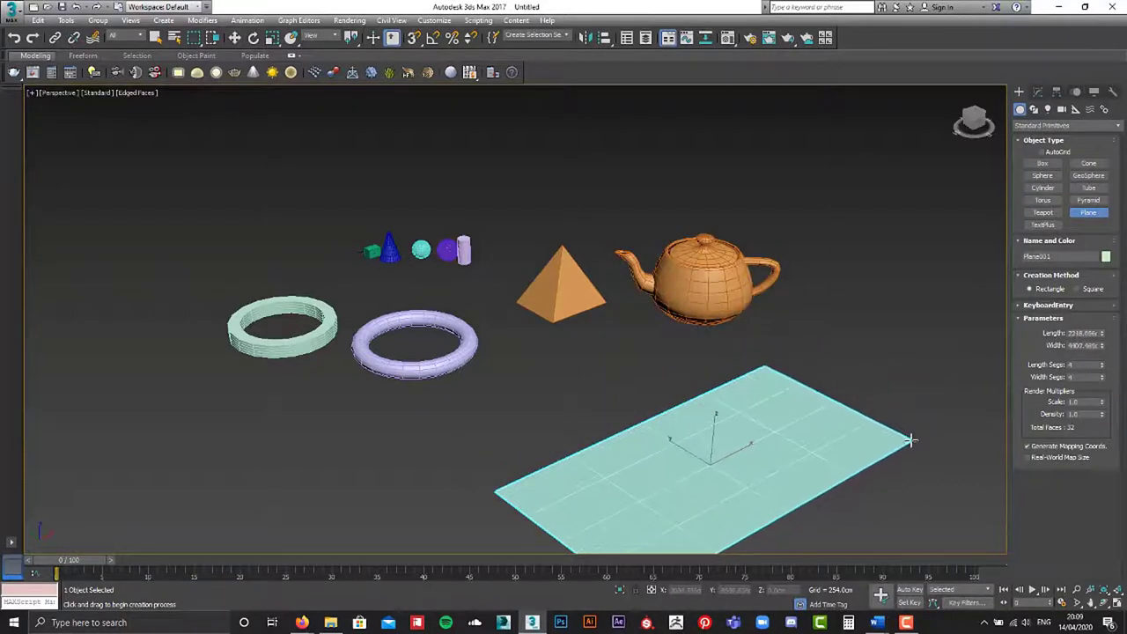
pyautogui.press('w')
pyautogui.scroll(-3, 801, 419)
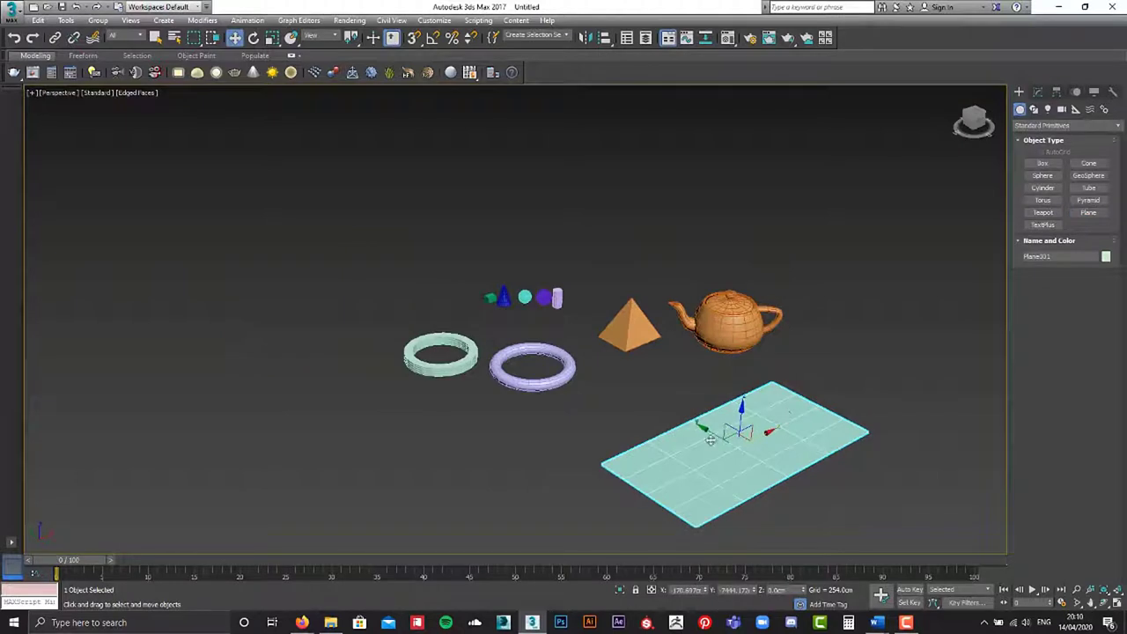
pyautogui.moveTo(711, 440)
pyautogui.keyDown('alt'); pyautogui.mouseDown(button='middle')
pyautogui.moveTo(702, 393)
pyautogui.moveTo(561, 408)
pyautogui.moveTo(645, 410)
pyautogui.mouseUp(button='middle'); pyautogui.keyUp('alt')
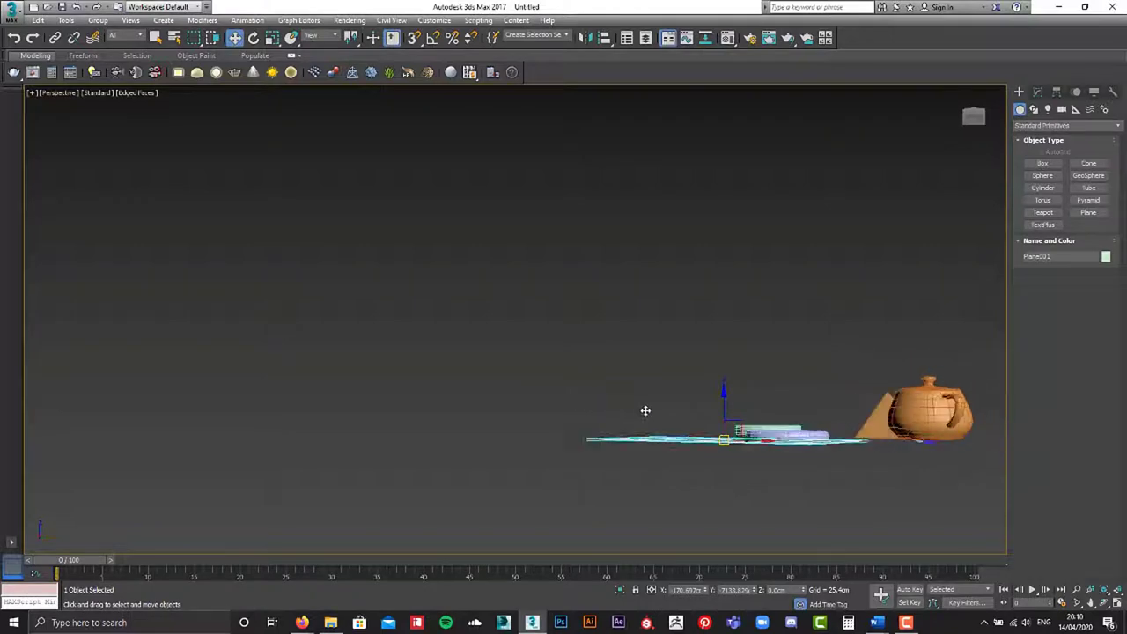
pyautogui.hotkey('shift', 'z')
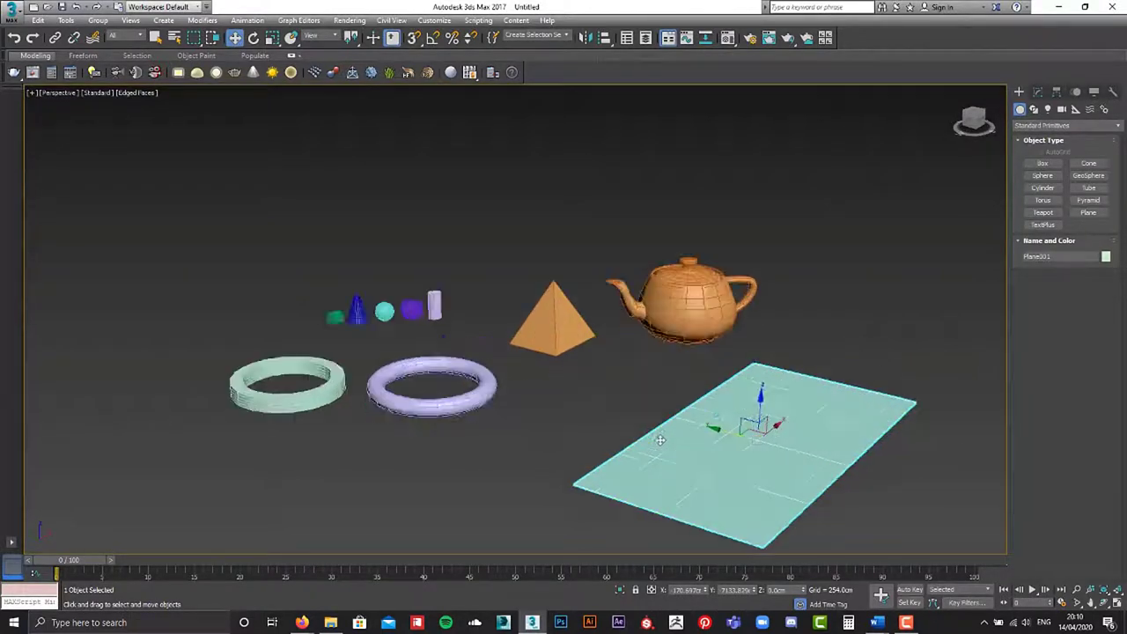
pyautogui.hotkey('shift', 'z')
pyautogui.hotkey('shift', 'z')
# Reselect the plane and nudge it slightly up and to the left.
pyautogui.hotkey('shift', 'z')
pyautogui.scroll(-2, 678, 396)
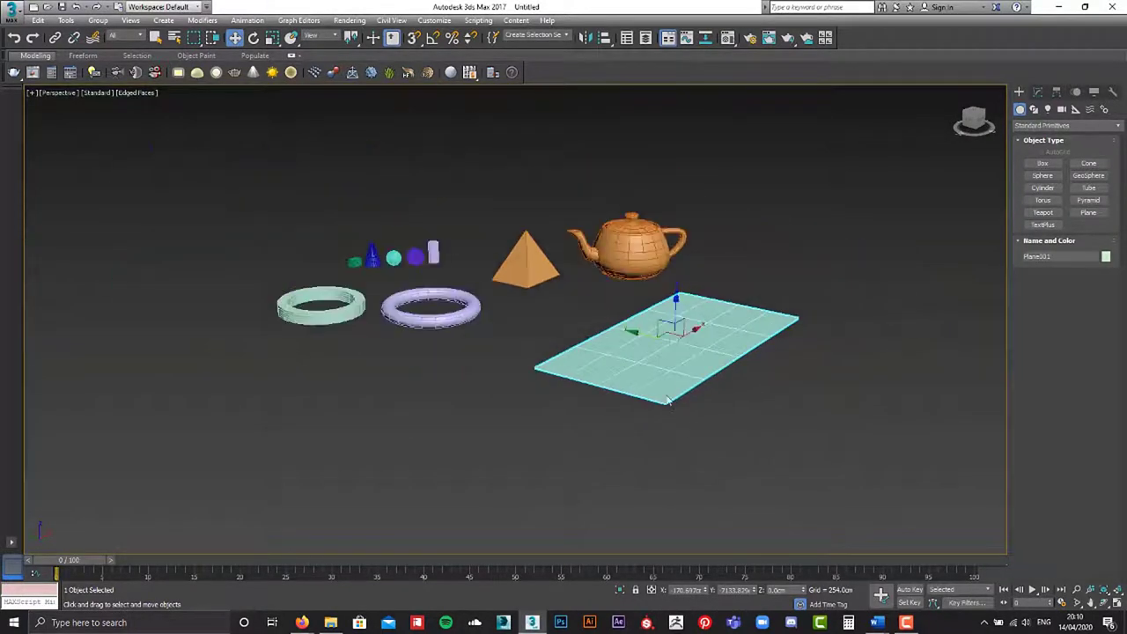
pyautogui.moveTo(668, 401)
pyautogui.keyDown('alt'); pyautogui.mouseDown(button='middle')
pyautogui.moveTo(647, 308)
pyautogui.moveTo(640, 340)
pyautogui.mouseUp(button='middle'); pyautogui.keyUp('alt')
pyautogui.hotkey('shift', 'z')
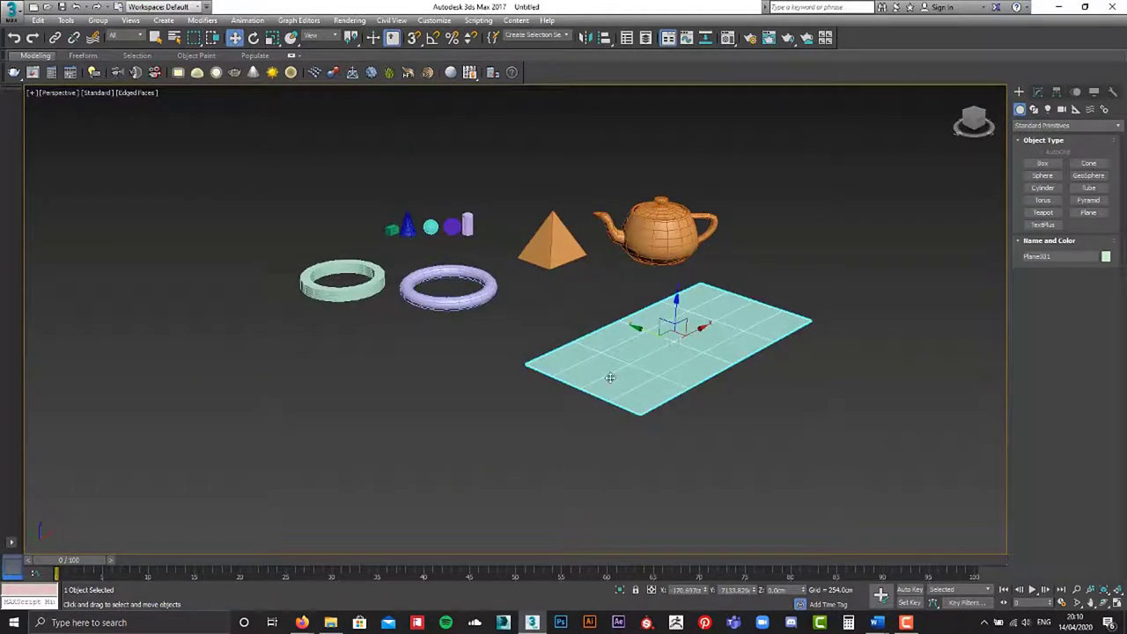
pyautogui.scroll(-2, 610, 378)
pyautogui.scroll(2, 574, 337)
pyautogui.click(573, 330)
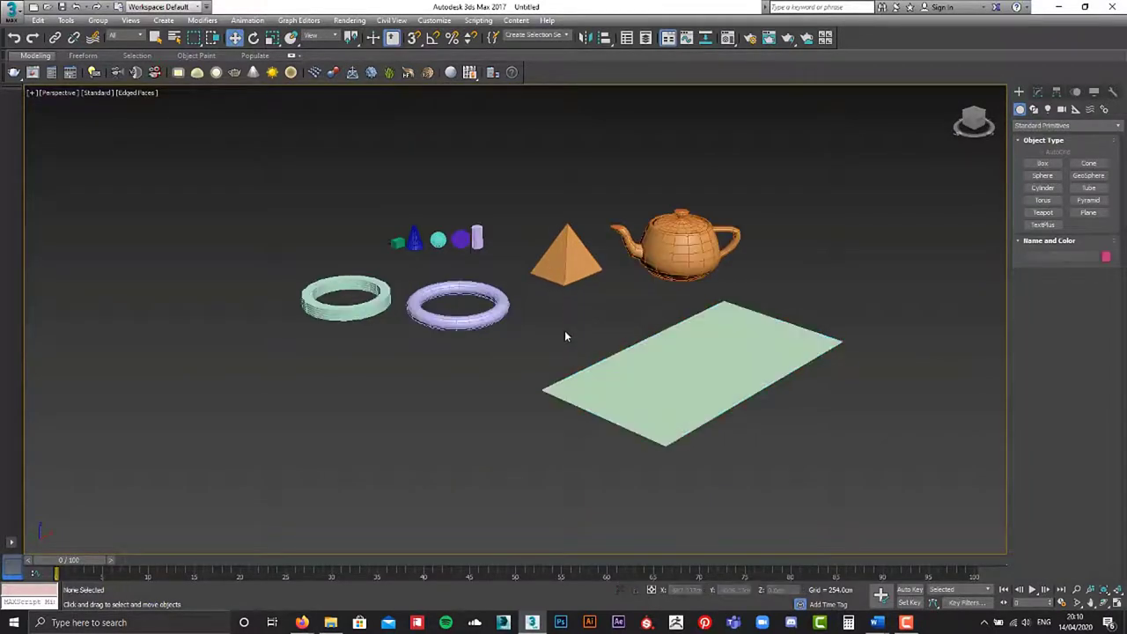
pyautogui.click(685, 353)
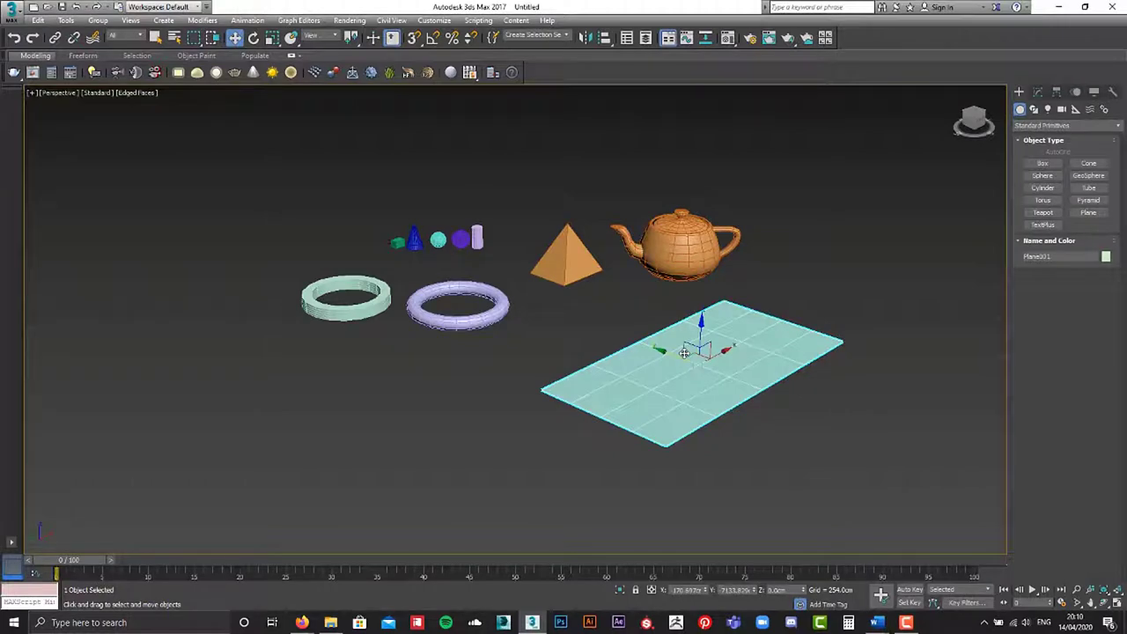
pyautogui.scroll(2, 677, 339)
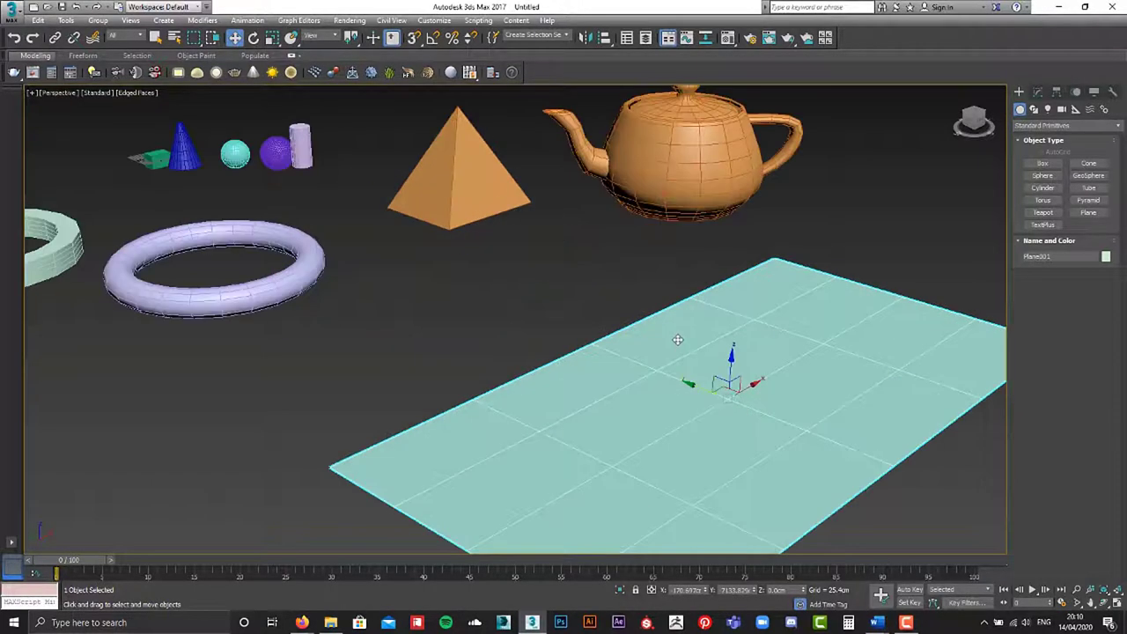
pyautogui.scroll(-2, 679, 340)
pyautogui.moveTo(677, 340); pyautogui.dragTo(675, 337)
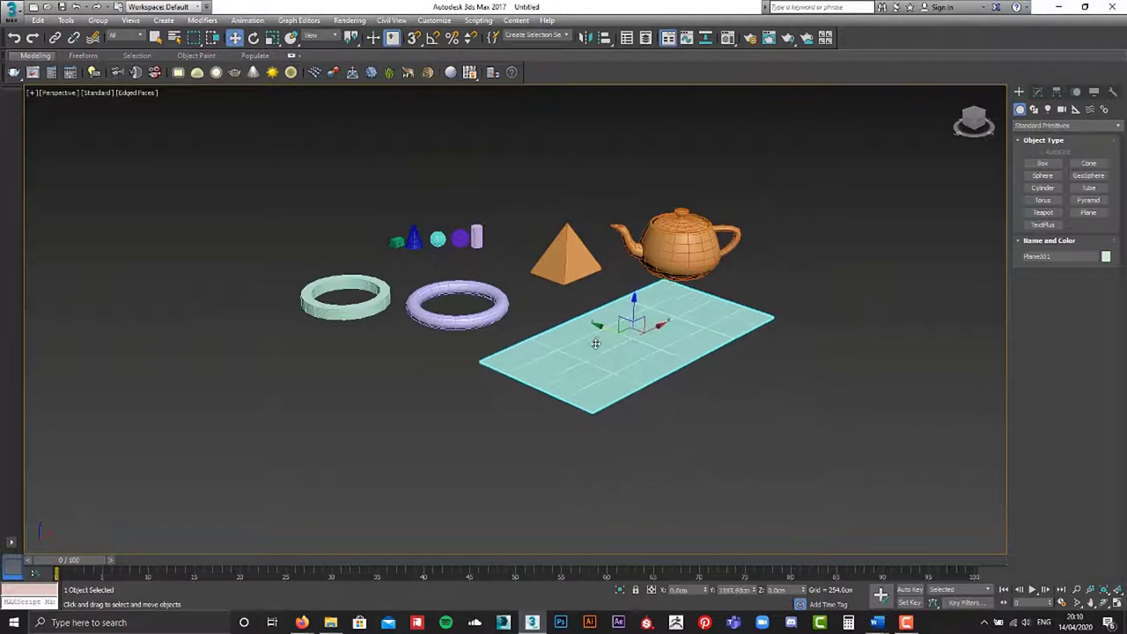
# Deselect and reselect the plane to check its new position.
pyautogui.click(779, 295)
pyautogui.click(746, 336)
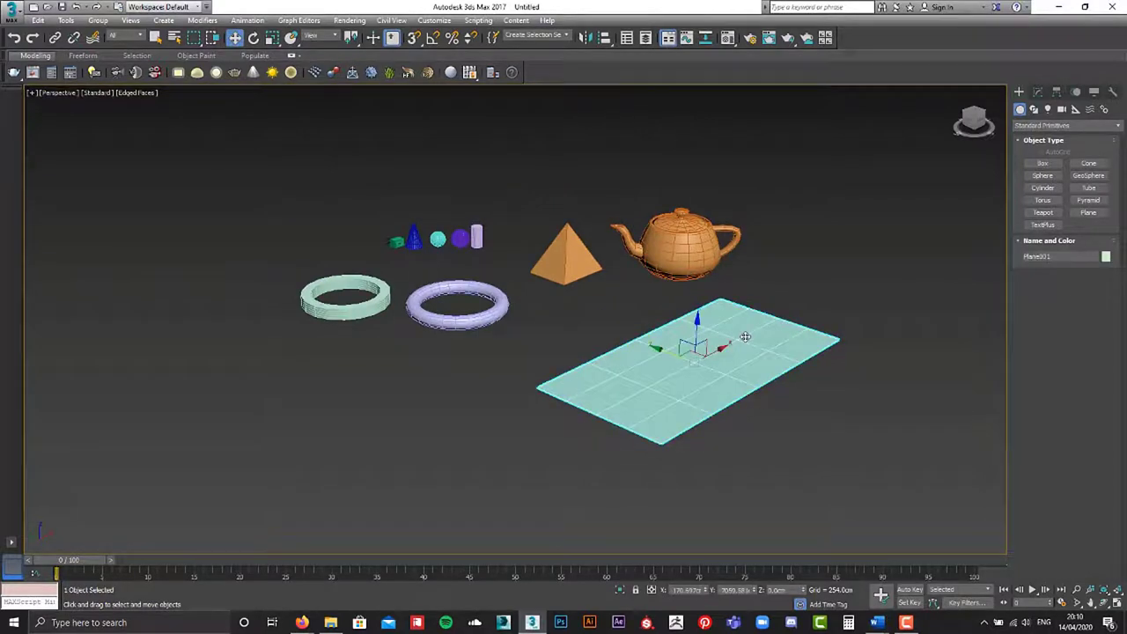
pyautogui.scroll(-1, 635, 353)
pyautogui.scroll(2, 648, 350)
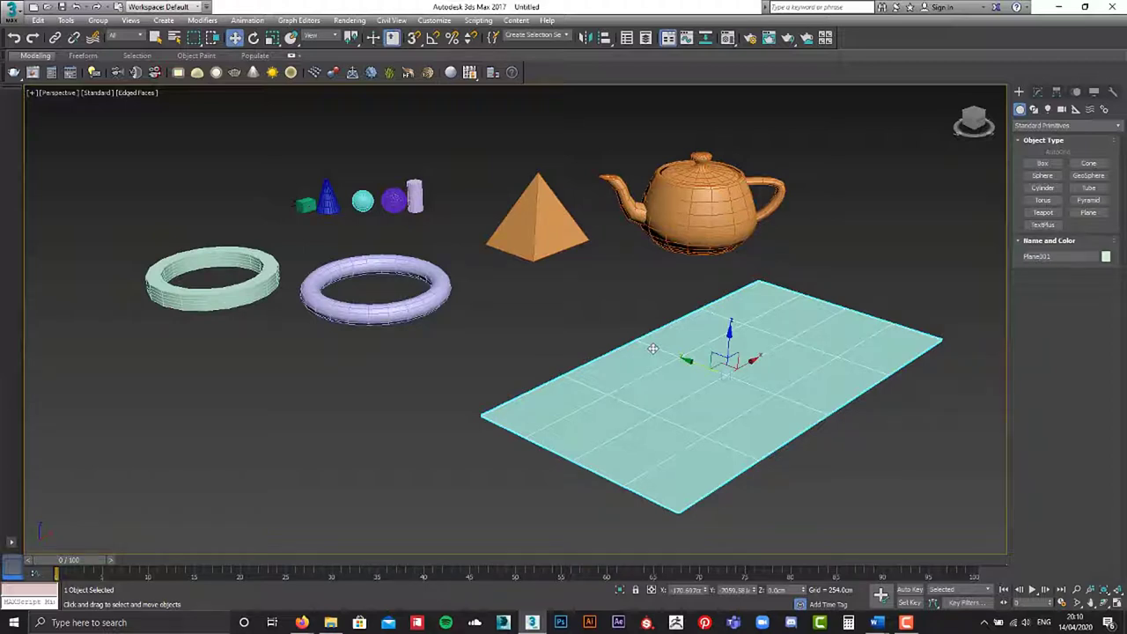
pyautogui.click(588, 319)
pyautogui.click(686, 369)
# Create a TextPlus001 object in empty space left of the tube and torus.
pyautogui.click(1051, 225)
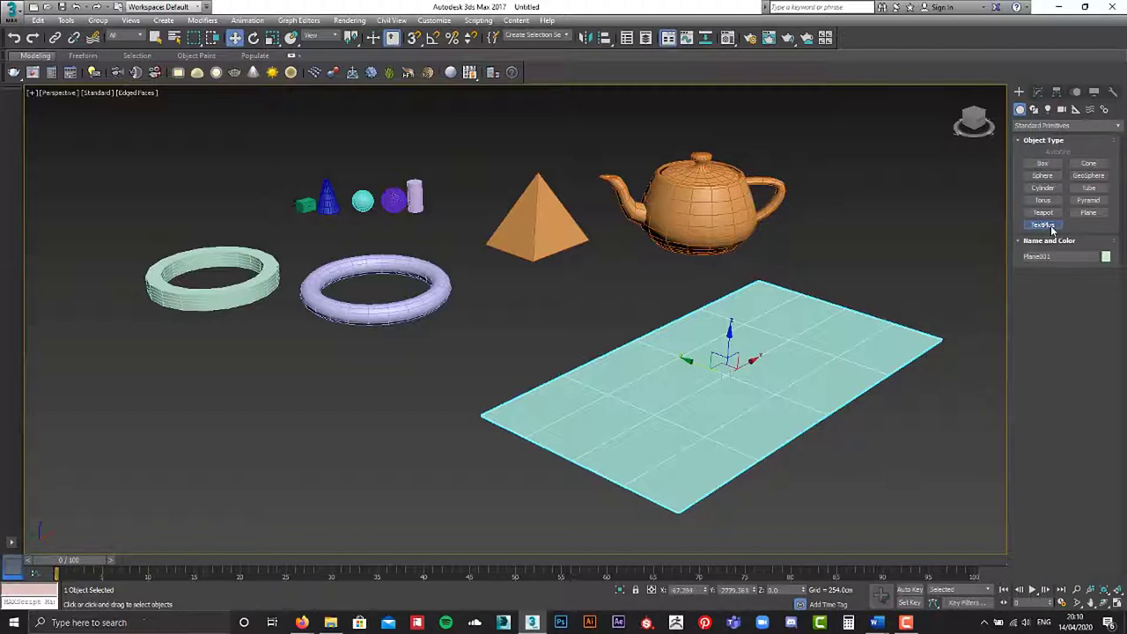
pyautogui.scroll(-3, 476, 267)
pyautogui.moveTo(301, 325); pyautogui.dragTo(584, 266, button='middle')
pyautogui.moveTo(301, 325)
pyautogui.mouseDown()
pyautogui.moveTo(518, 384)
pyautogui.moveTo(642, 346)
pyautogui.mouseUp()
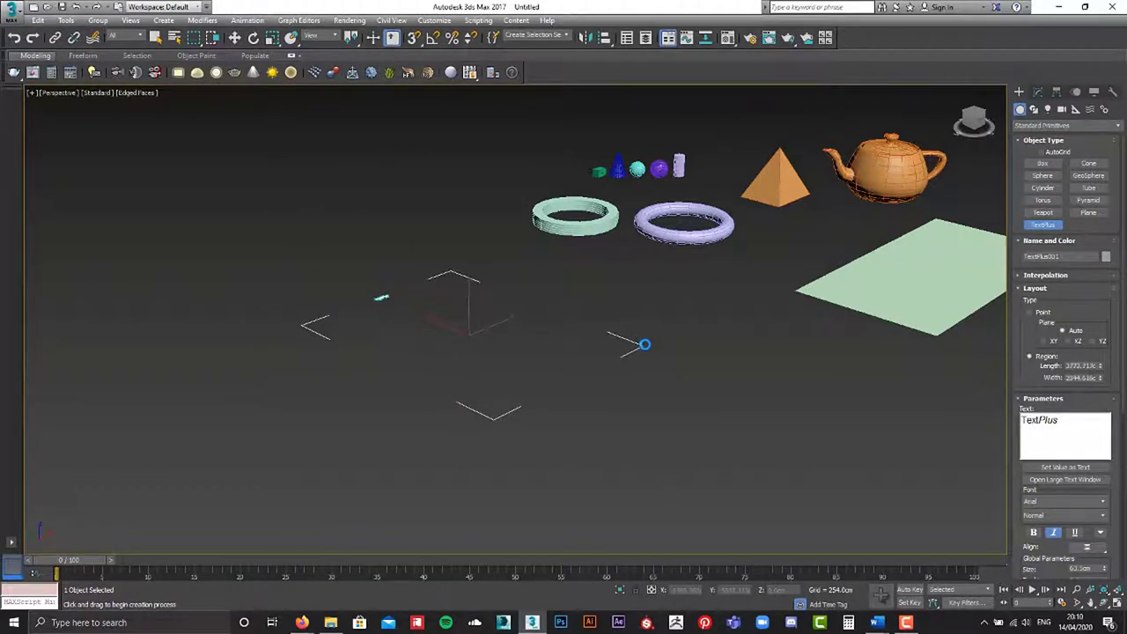
pyautogui.moveTo(642, 346); pyautogui.dragTo(529, 327)
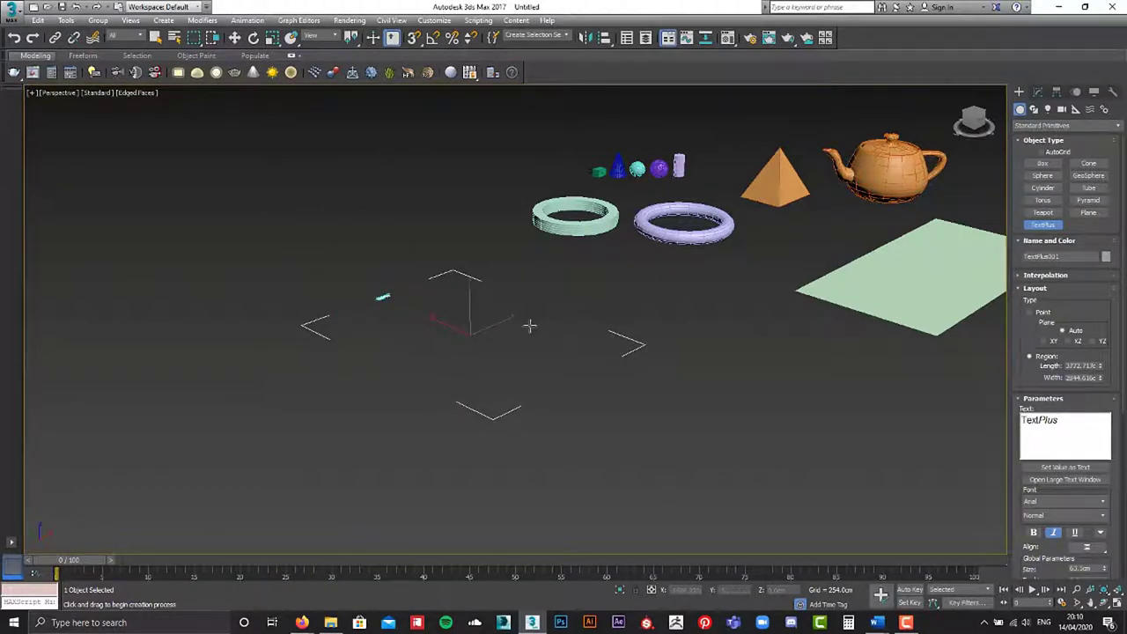
pyautogui.rightClick(472, 315)
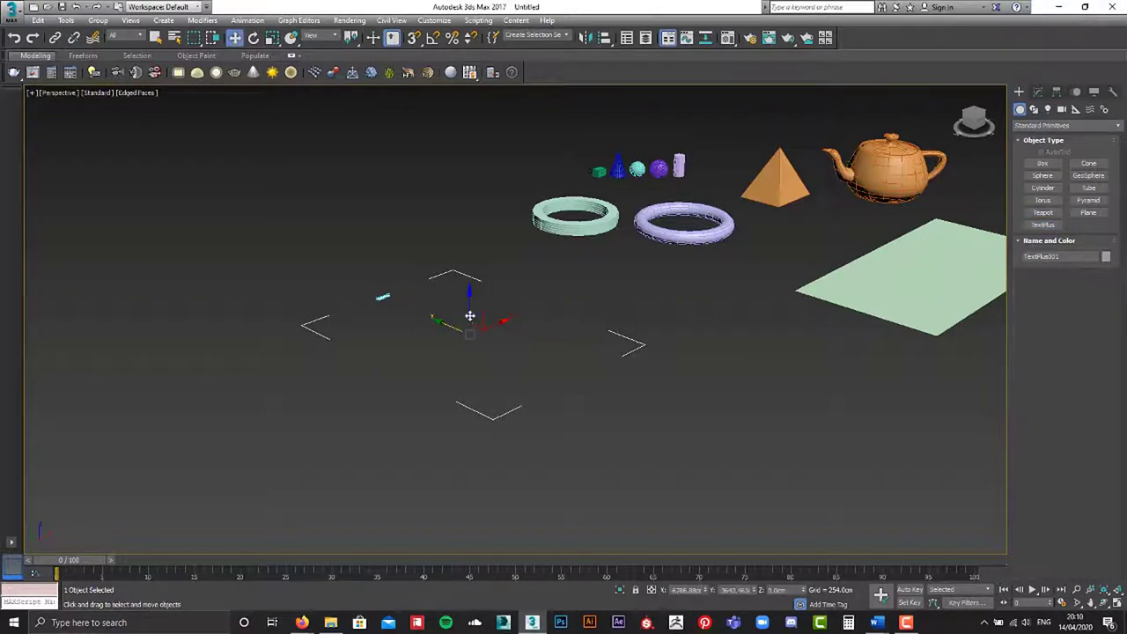
pyautogui.scroll(2, 381, 333)
pyautogui.scroll(1, 382, 336)
pyautogui.scroll(3, 396, 220)
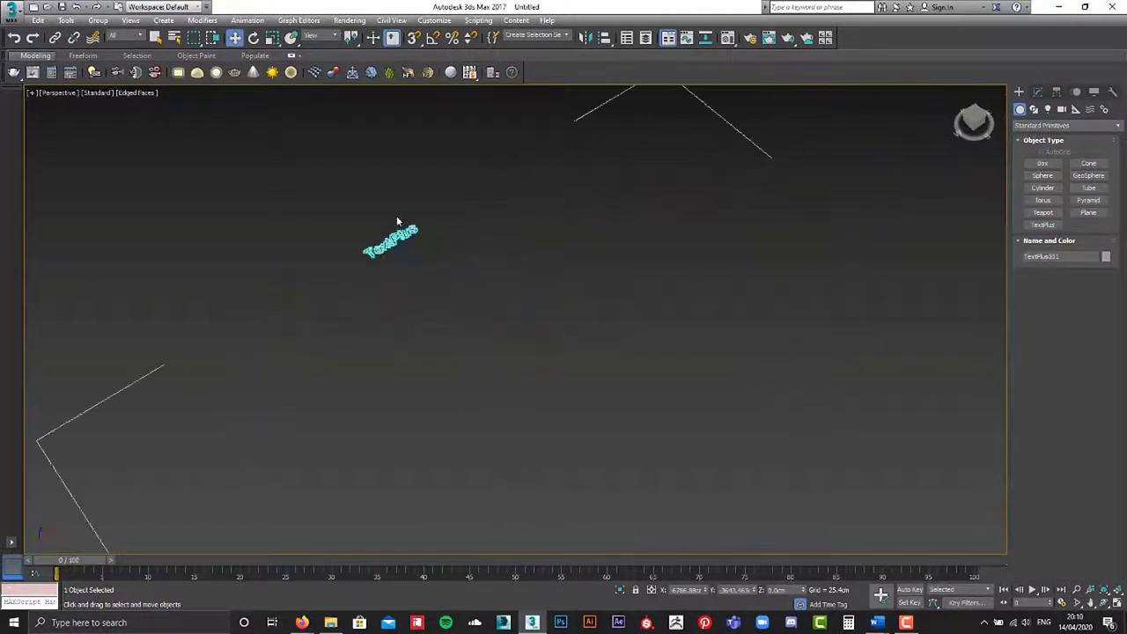
pyautogui.scroll(2, 396, 217)
pyautogui.scroll(-2, 396, 218)
pyautogui.scroll(-3, 397, 224)
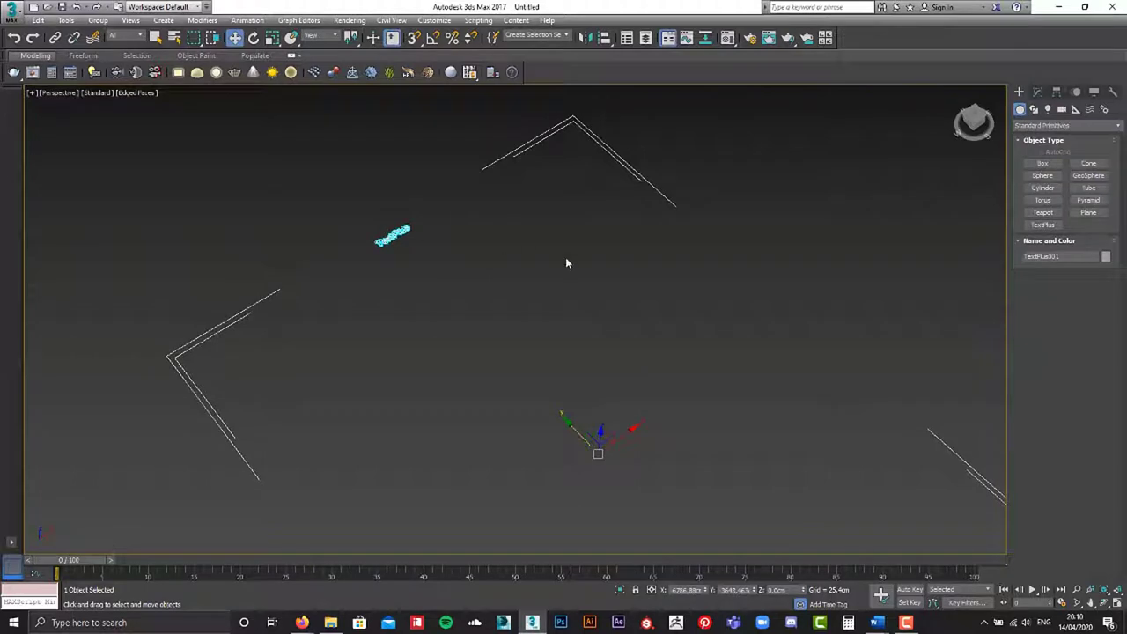
# In the Modify panel, try text layout region sizes of 10 and 100 cm.
pyautogui.click(1037, 92)
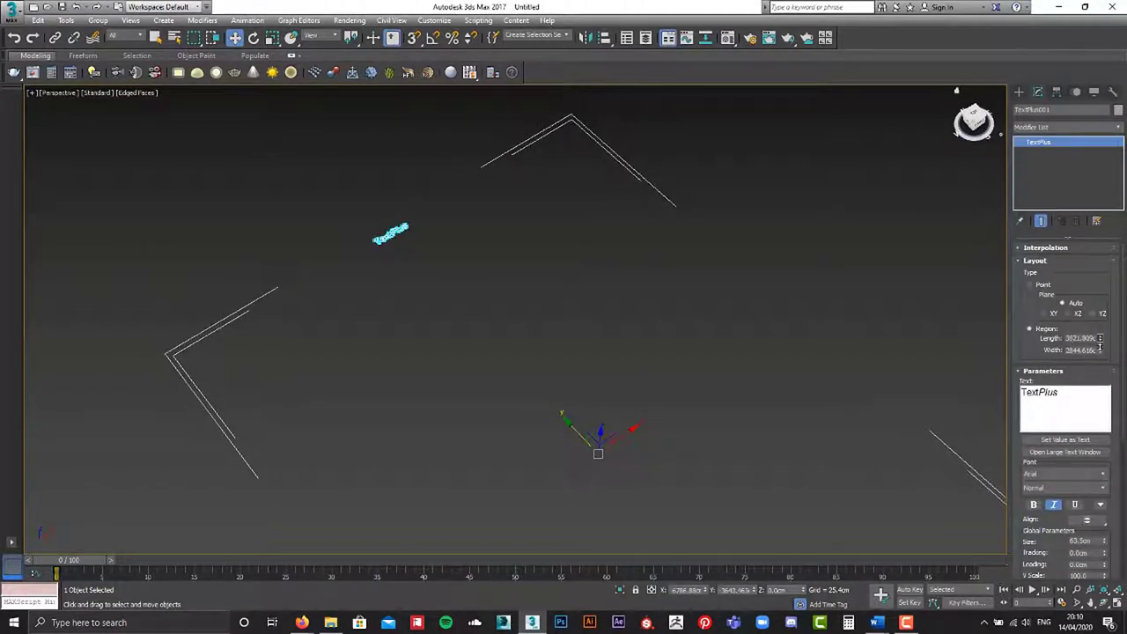
pyautogui.moveTo(1101, 340); pyautogui.dragTo(1101, 378)
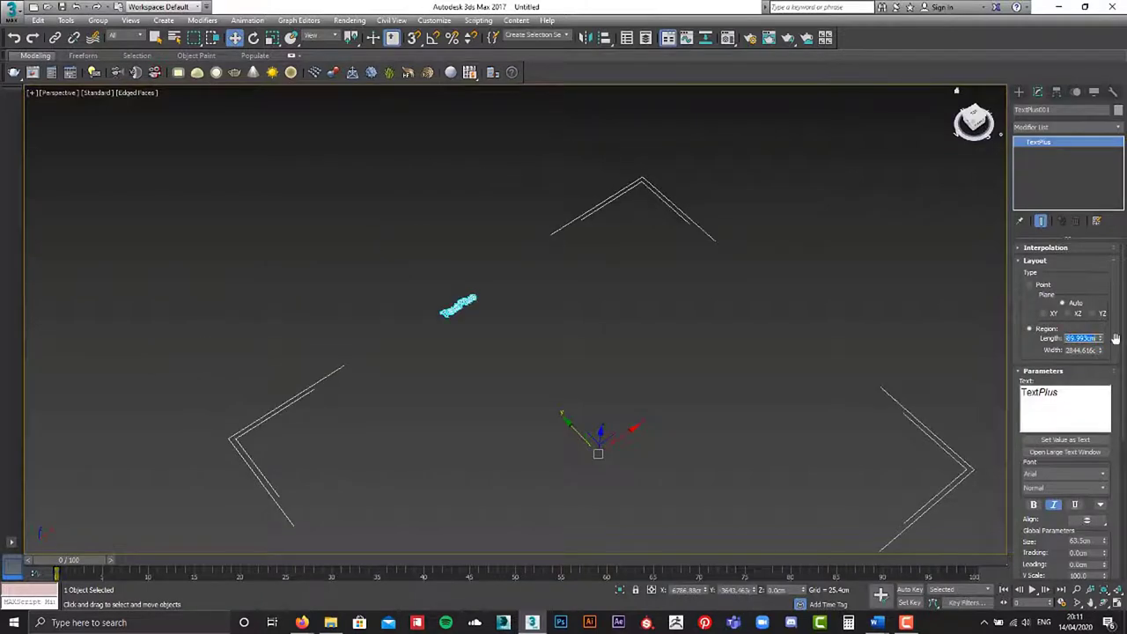
pyautogui.write('10')
pyautogui.press('Tab')
pyautogui.write('10')
pyautogui.press('Return')
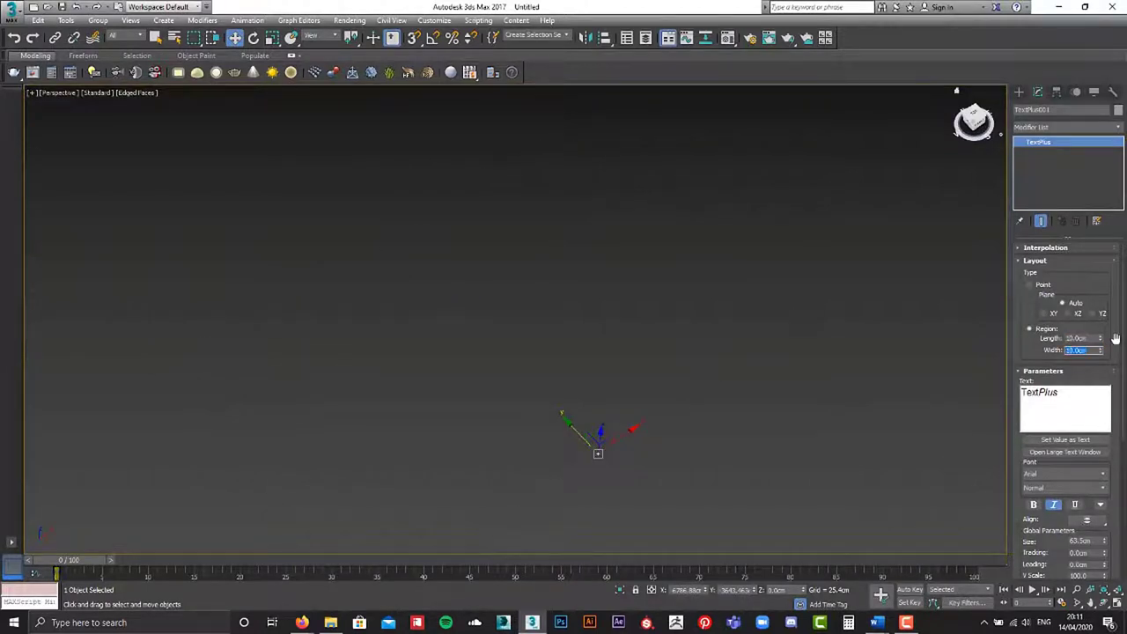
pyautogui.doubleClick(1089, 337)
pyautogui.write('100')
pyautogui.press('Tab')
pyautogui.press('Return')
# Set the text layout region to Length 200 cm and Width 1500 cm.
pyautogui.moveTo(1099, 342); pyautogui.dragTo(1100, 326)
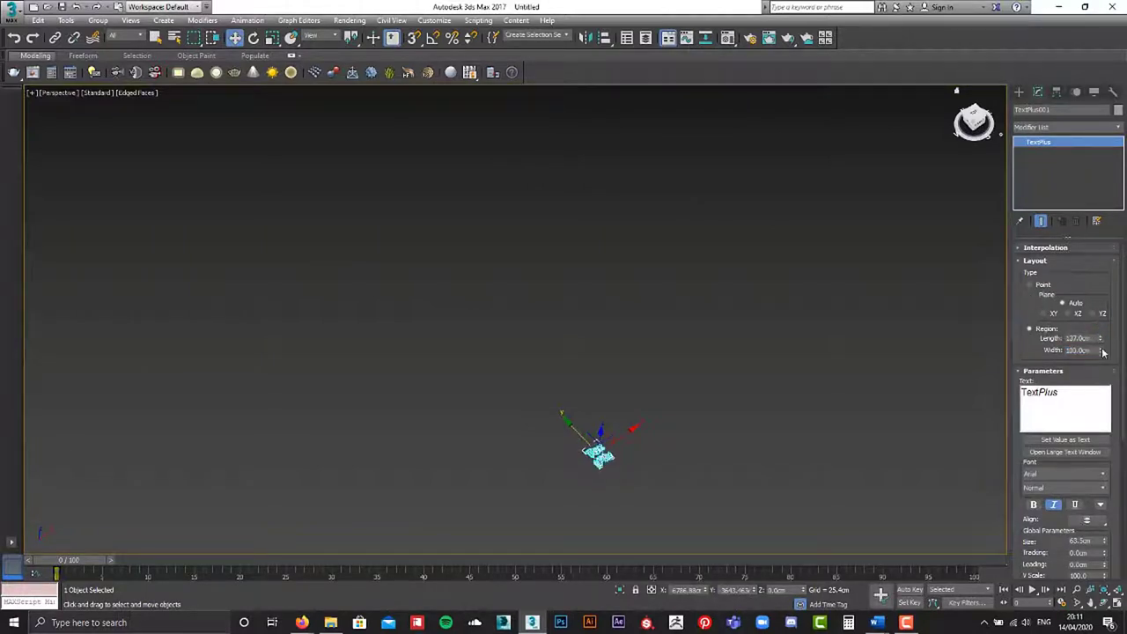
pyautogui.doubleClick(1090, 338)
pyautogui.write('00')
pyautogui.press('Return')
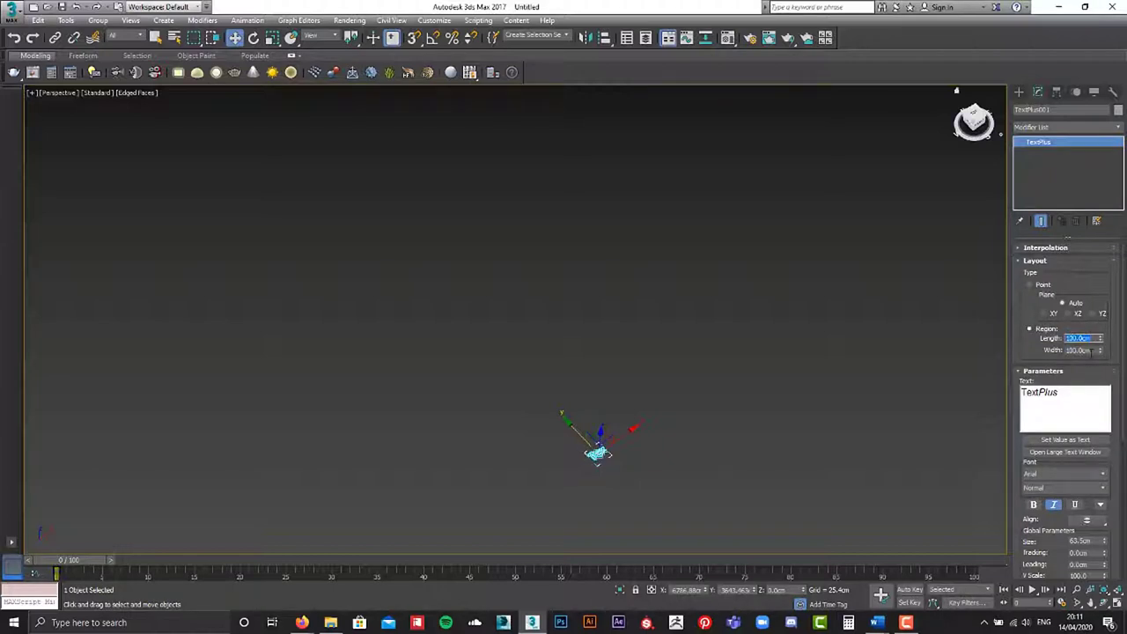
pyautogui.press('Tab')
pyautogui.write('1500')
pyautogui.press('Return')
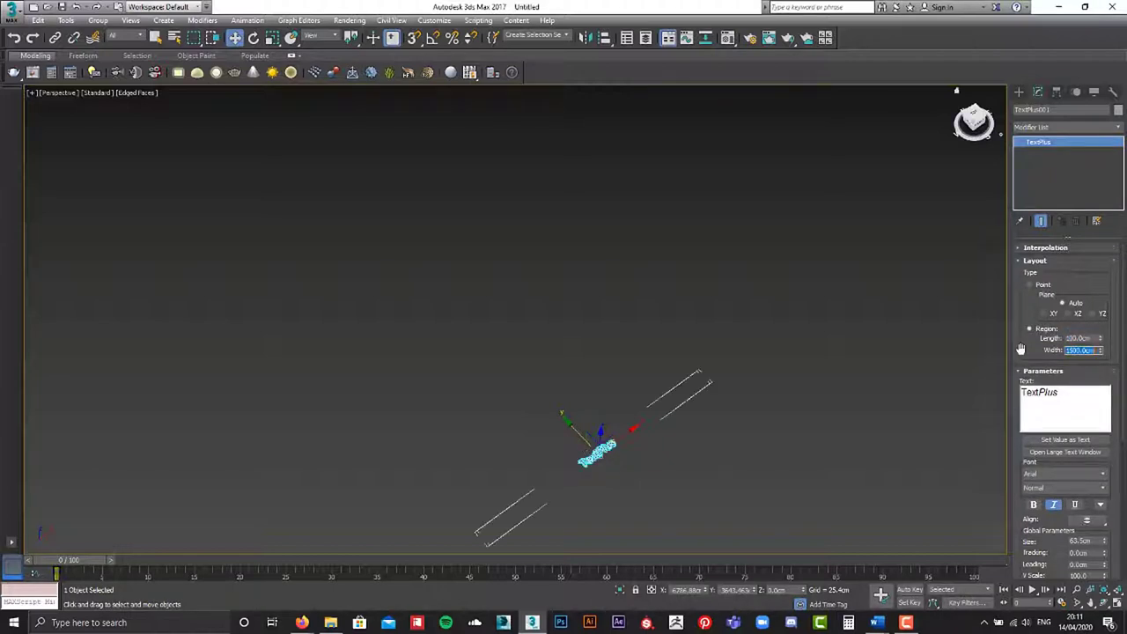
pyautogui.press('Tab')
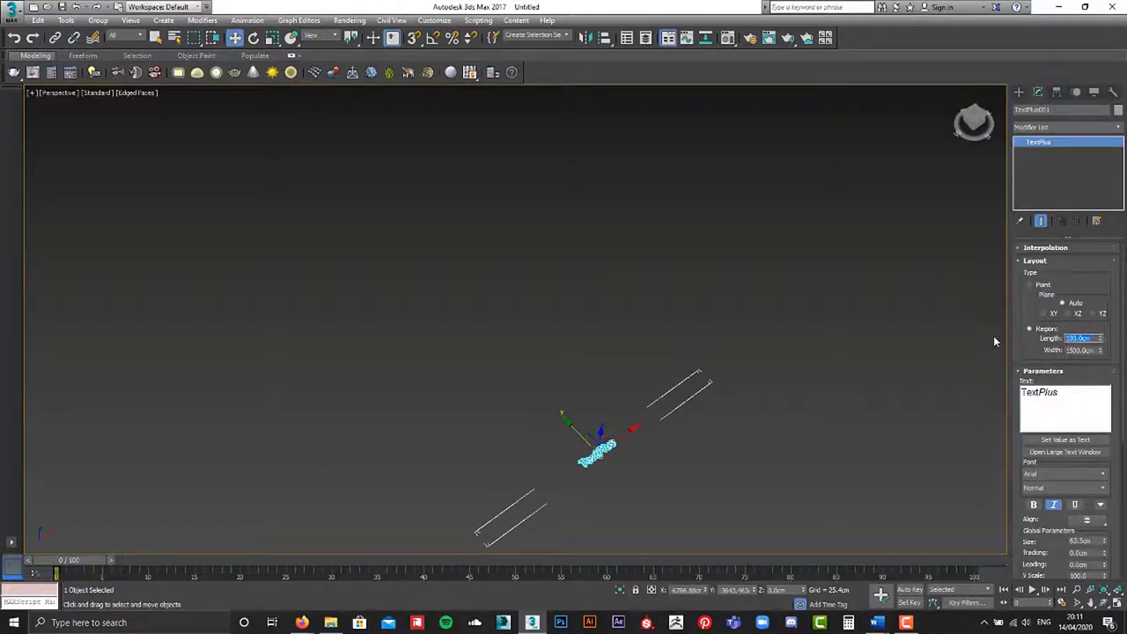
pyautogui.write('200')
pyautogui.press('Return')
# Replace the text object's wording 'TextPlus' with '3ds Max'.
pyautogui.moveTo(628, 429)
pyautogui.keyDown('alt'); pyautogui.mouseDown(button='middle')
pyautogui.moveTo(558, 217)
pyautogui.moveTo(520, 317)
pyautogui.moveTo(476, 320)
pyautogui.moveTo(480, 352)
pyautogui.moveTo(600, 322)
pyautogui.mouseUp(button='middle'); pyautogui.keyUp('alt')
pyautogui.scroll(5, 546, 334)
pyautogui.scroll(-3, 549, 334)
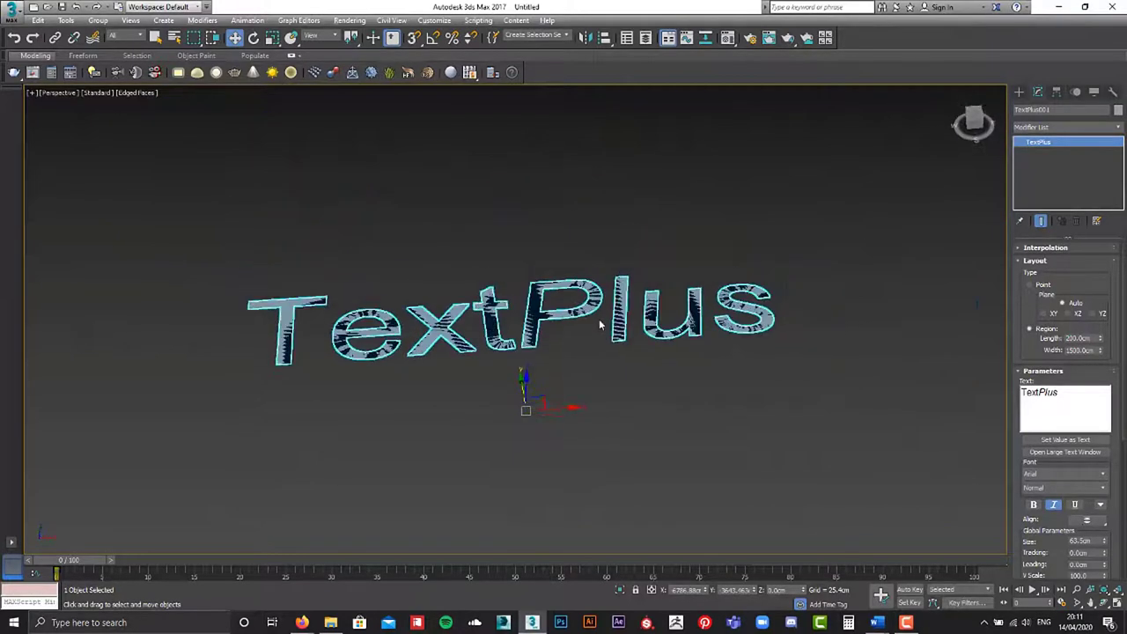
pyautogui.moveTo(1087, 394); pyautogui.dragTo(978, 388)
pyautogui.write('3')
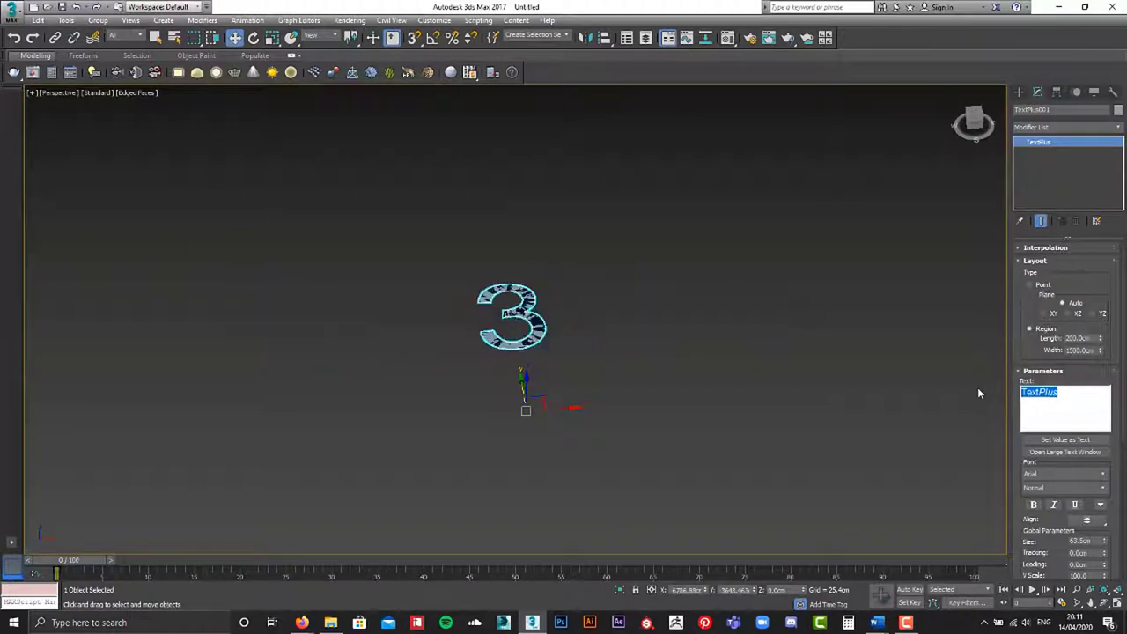
pyautogui.write('ds')
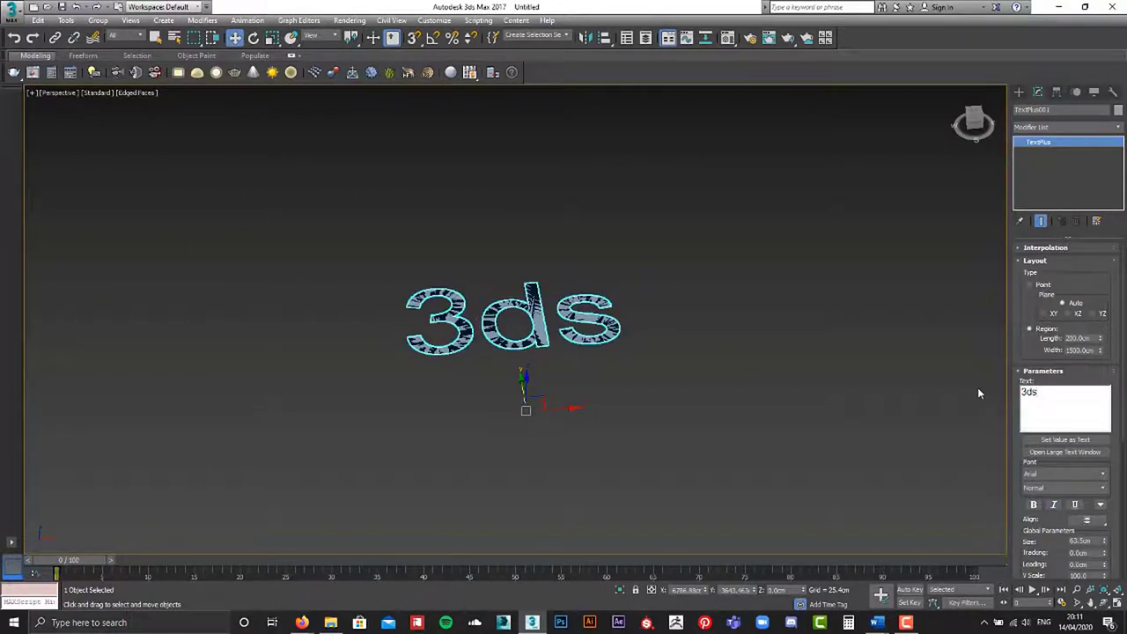
pyautogui.write(' Max')
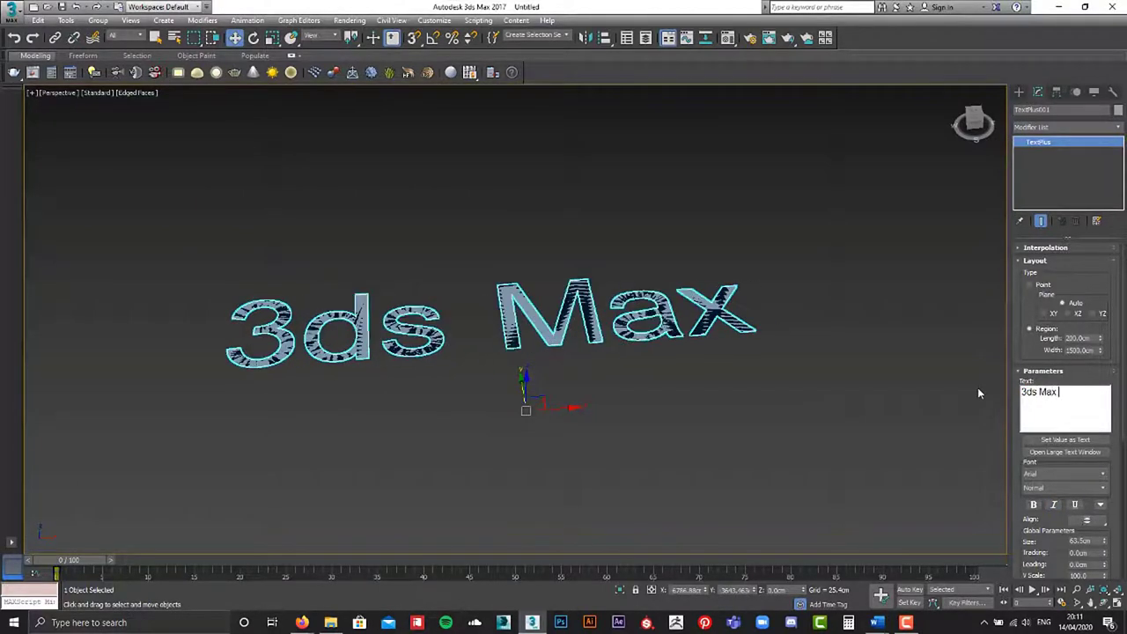
pyautogui.press('Return')
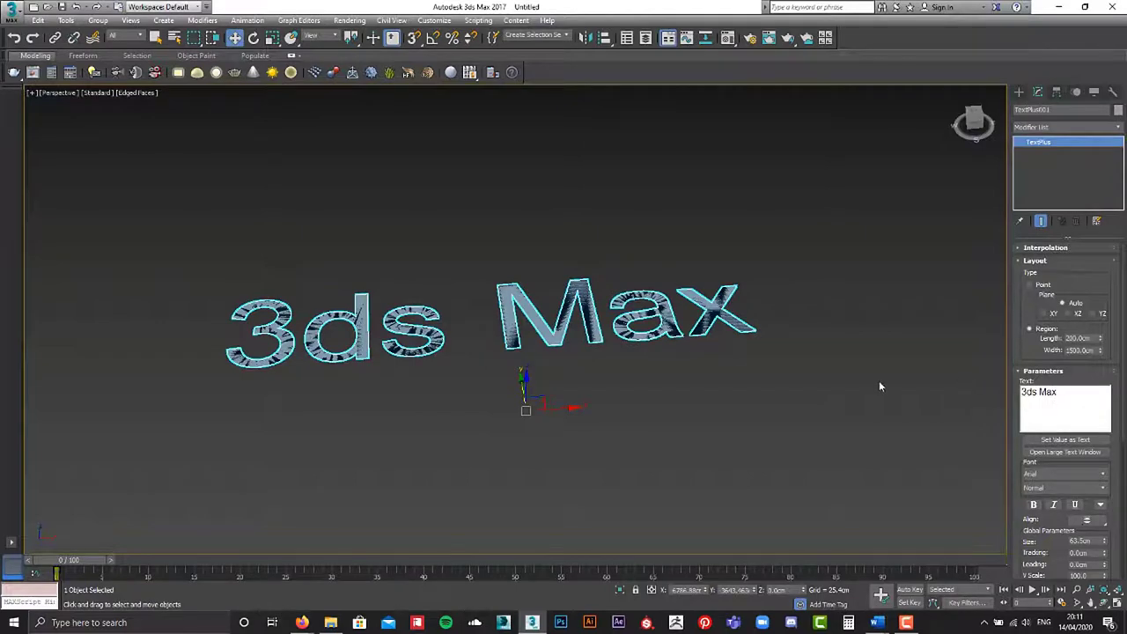
# Undo the accidental deletion of the text object and reselect it.
pyautogui.press('Delete')
pyautogui.hotkey('ctrl', 'z')
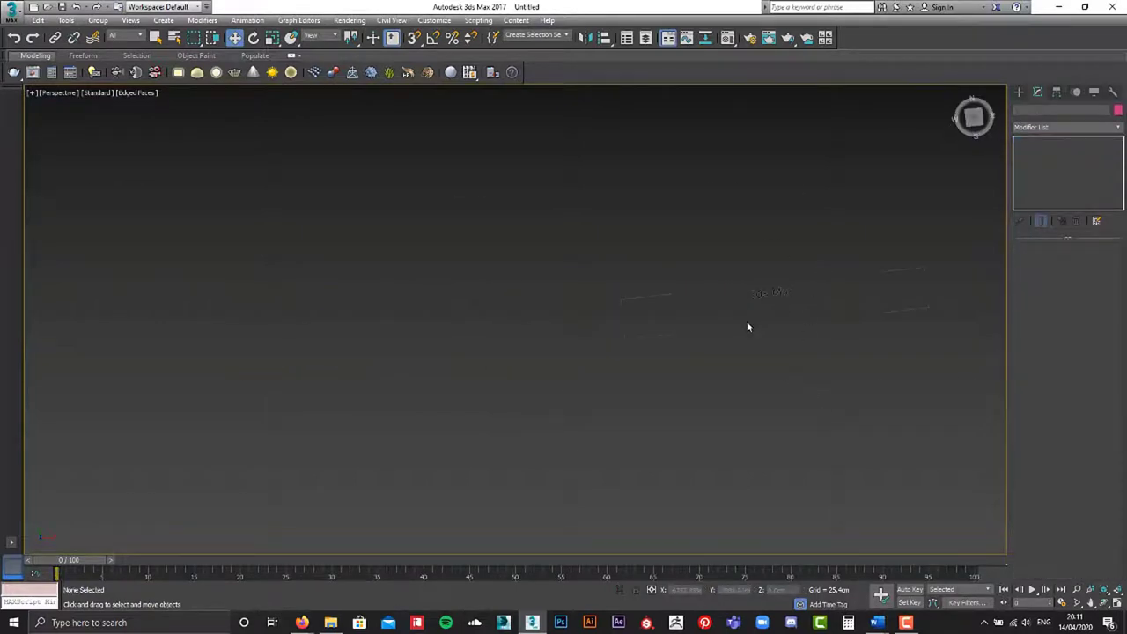
pyautogui.moveTo(825, 254); pyautogui.dragTo(686, 349)
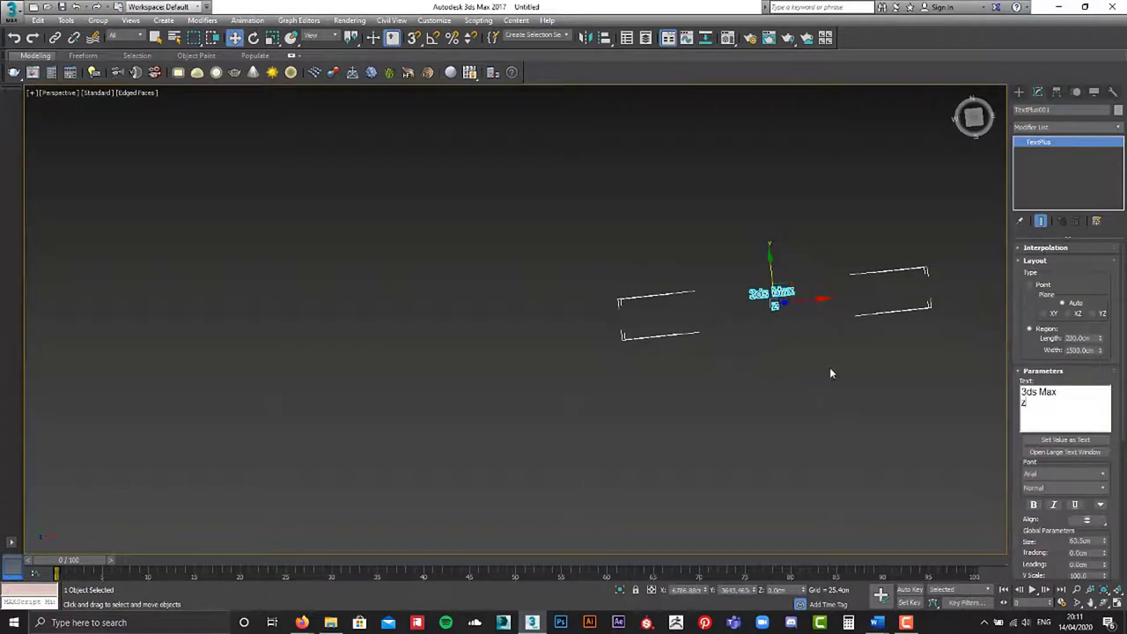
pyautogui.press('Delete')
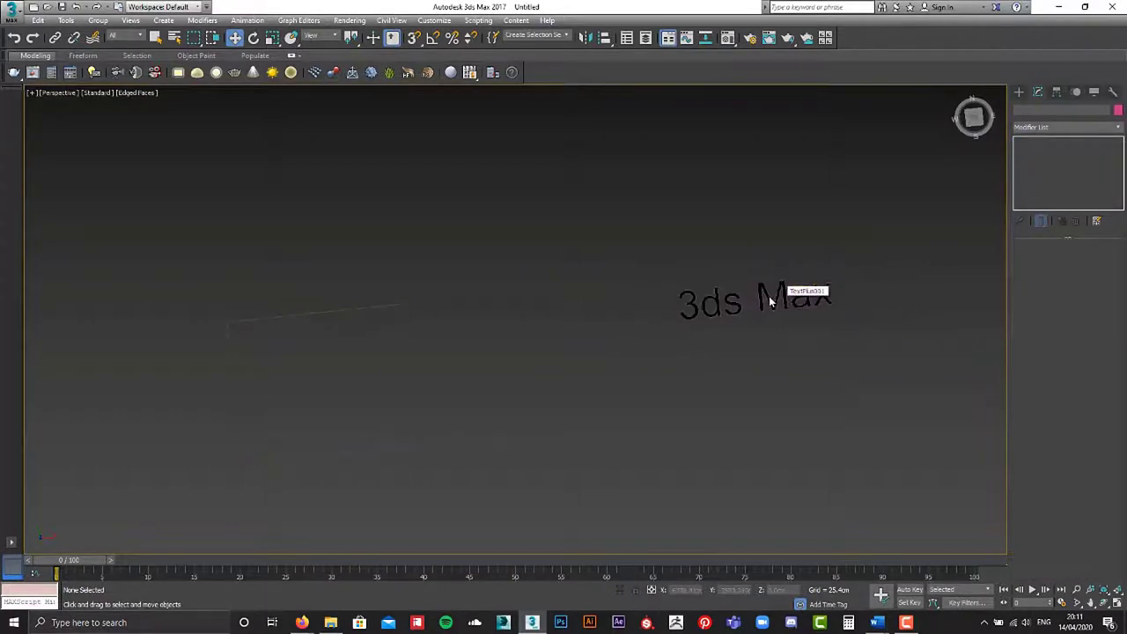
pyautogui.click(759, 299)
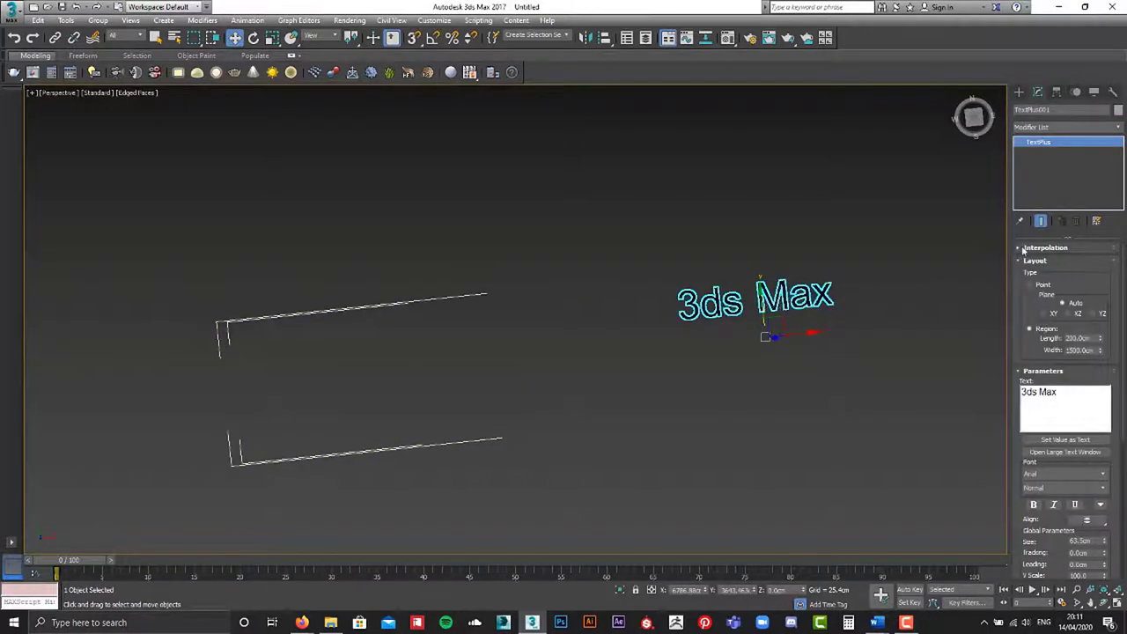
# Zoom out and orbit lower toward the cone and spheres.
pyautogui.scroll(5, 727, 321)
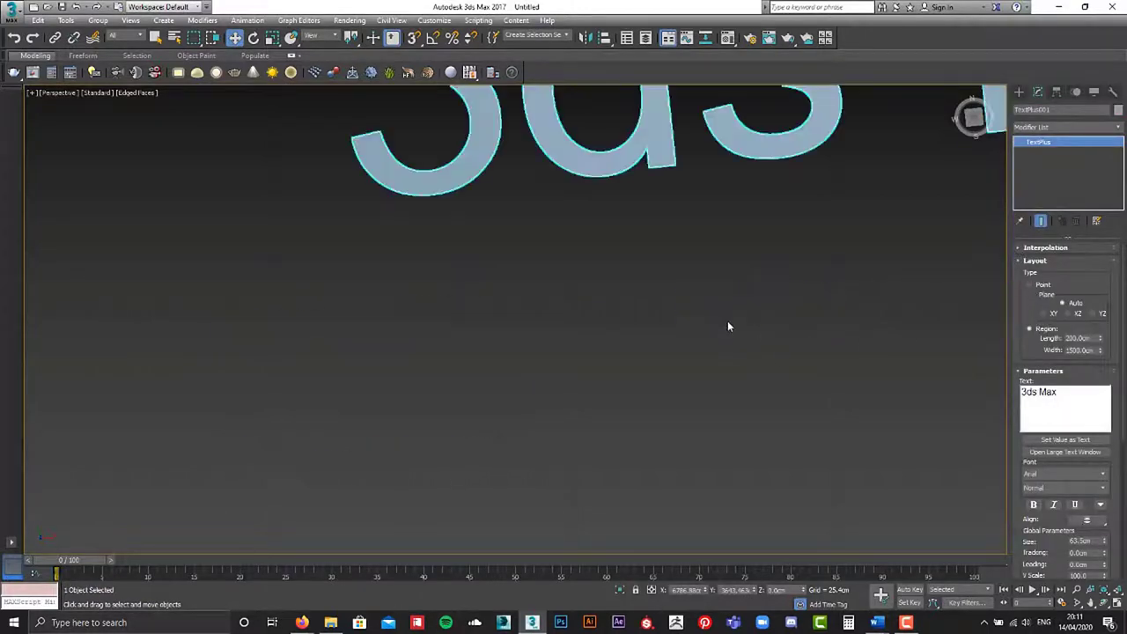
pyautogui.scroll(-3, 732, 313)
pyautogui.scroll(-3, 732, 312)
pyautogui.scroll(-2, 791, 167)
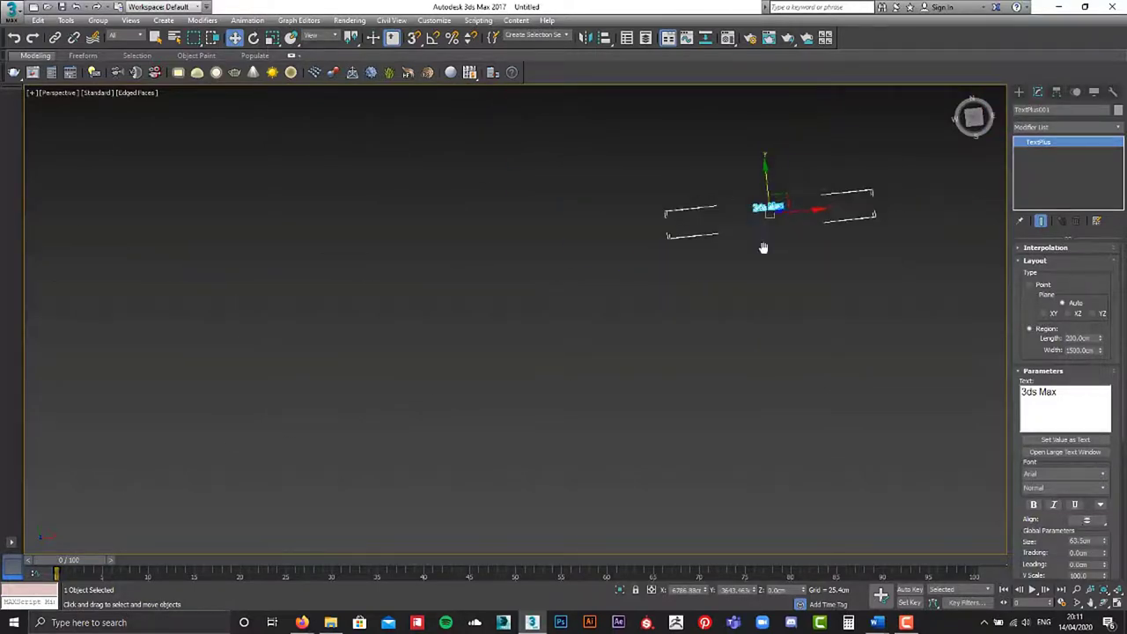
pyautogui.scroll(-3, 580, 354)
pyautogui.scroll(-2, 580, 354)
pyautogui.keyDown('alt'); pyautogui.moveTo(718, 358); pyautogui.dragTo(769, 292, button='middle'); pyautogui.keyUp('alt')
pyautogui.scroll(5, 606, 247)
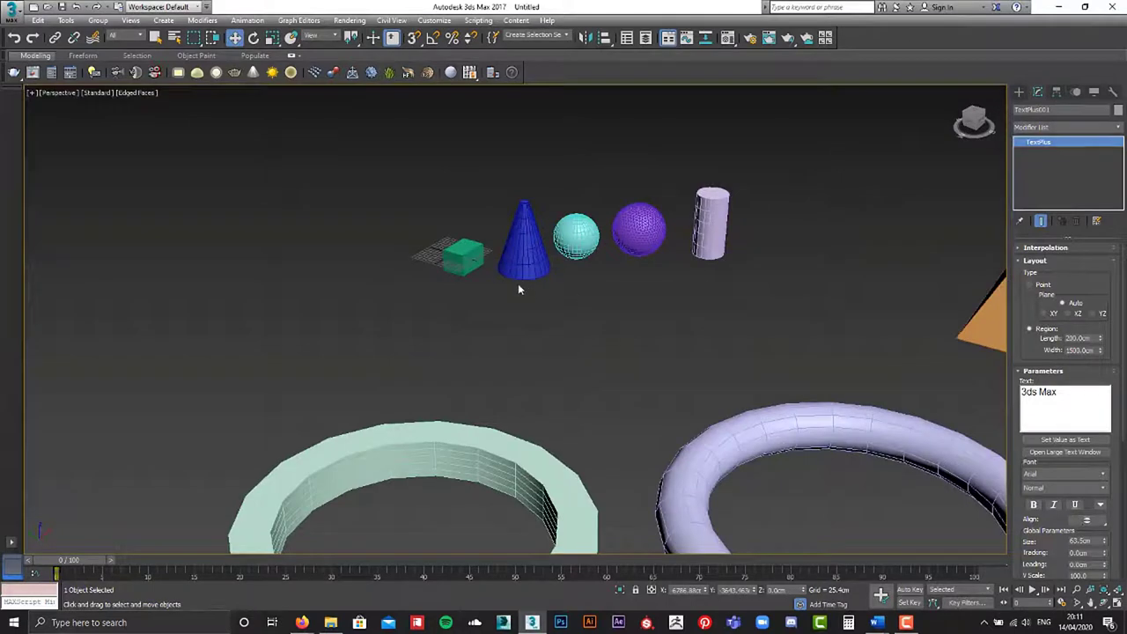
# Select the green box and lengthen it slightly.
pyautogui.click(464, 257)
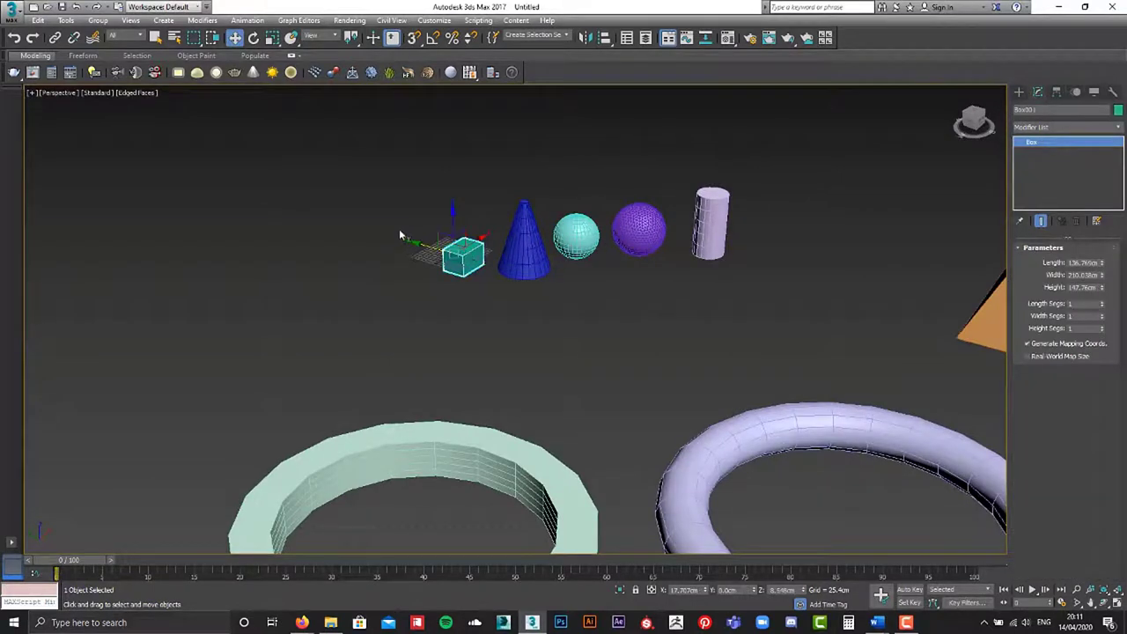
pyautogui.scroll(3, 436, 273)
pyautogui.scroll(3, 453, 269)
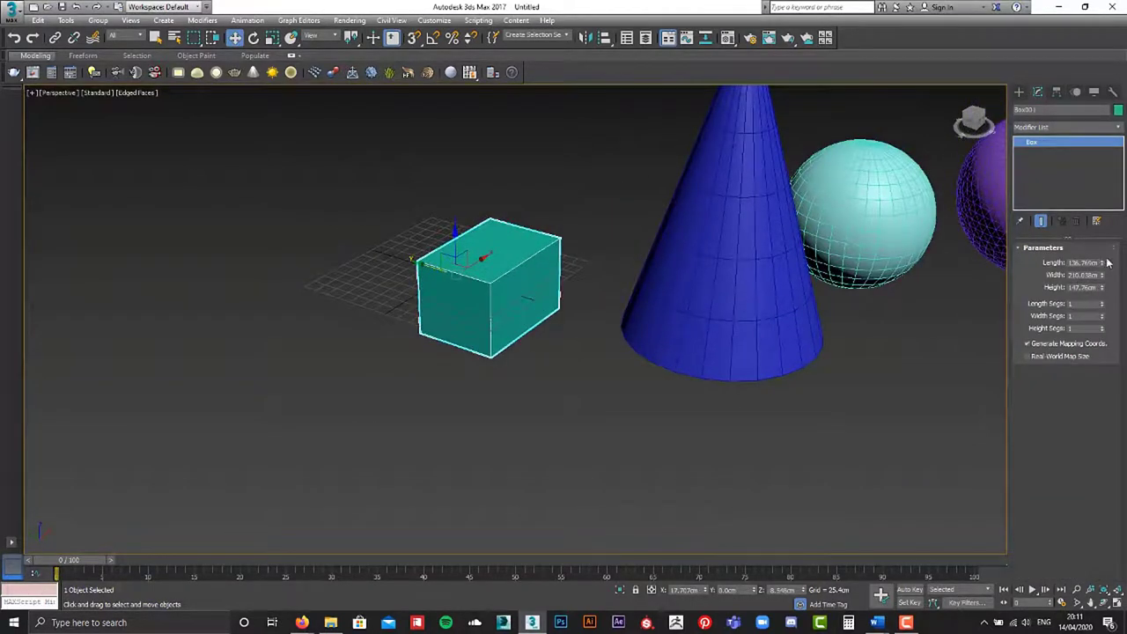
pyautogui.moveTo(1101, 262)
pyautogui.mouseDown()
pyautogui.moveTo(1105, 300)
pyautogui.moveTo(1103, 277)
pyautogui.mouseUp()
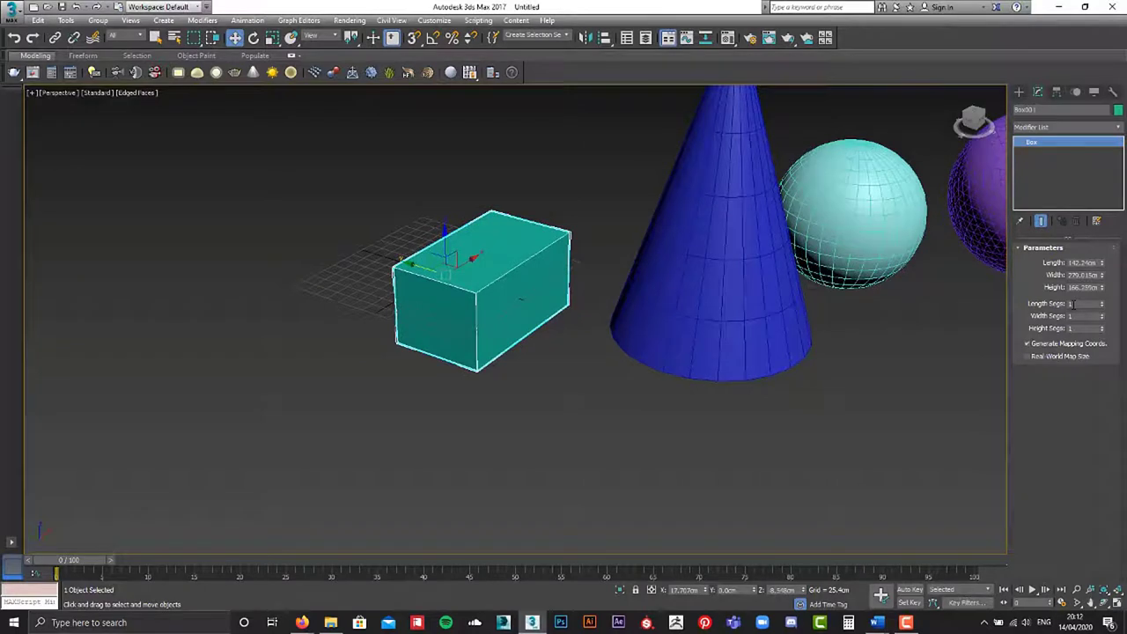
# Set the box's Length, Width and Height Segments to 10.
pyautogui.scroll(5, 472, 257)
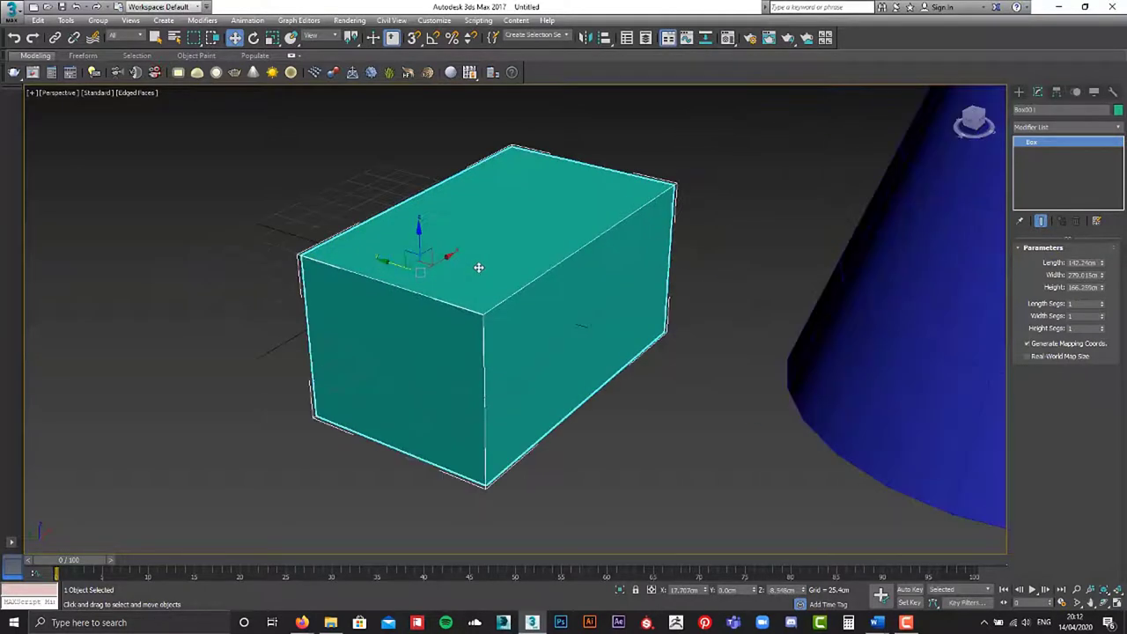
pyautogui.click(1104, 304)
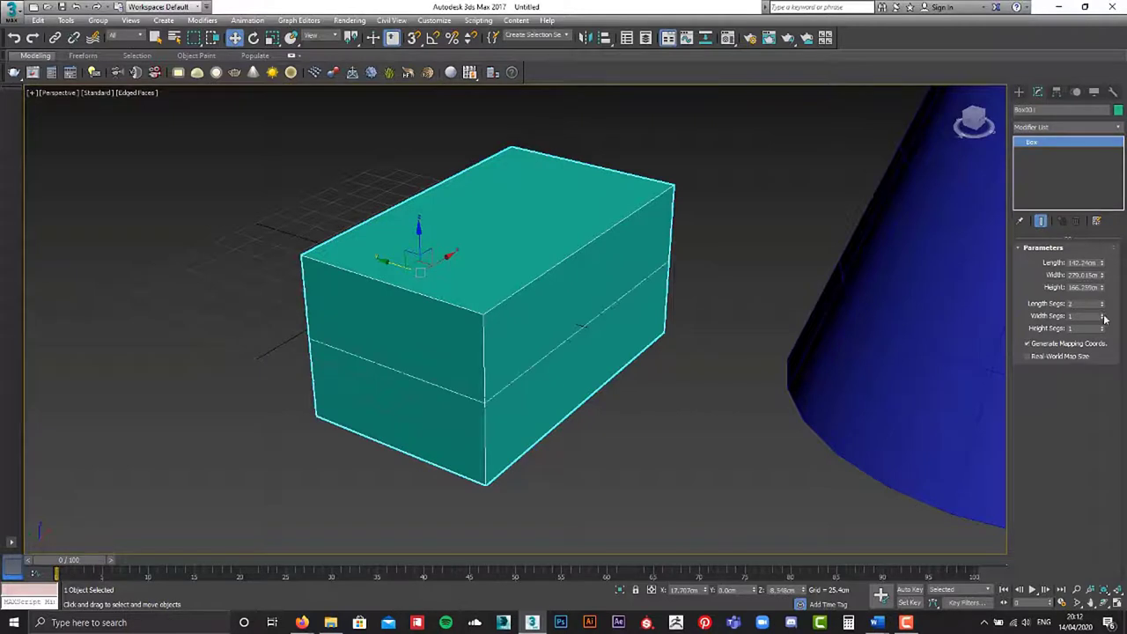
pyautogui.click(1102, 314)
pyautogui.click(1103, 327)
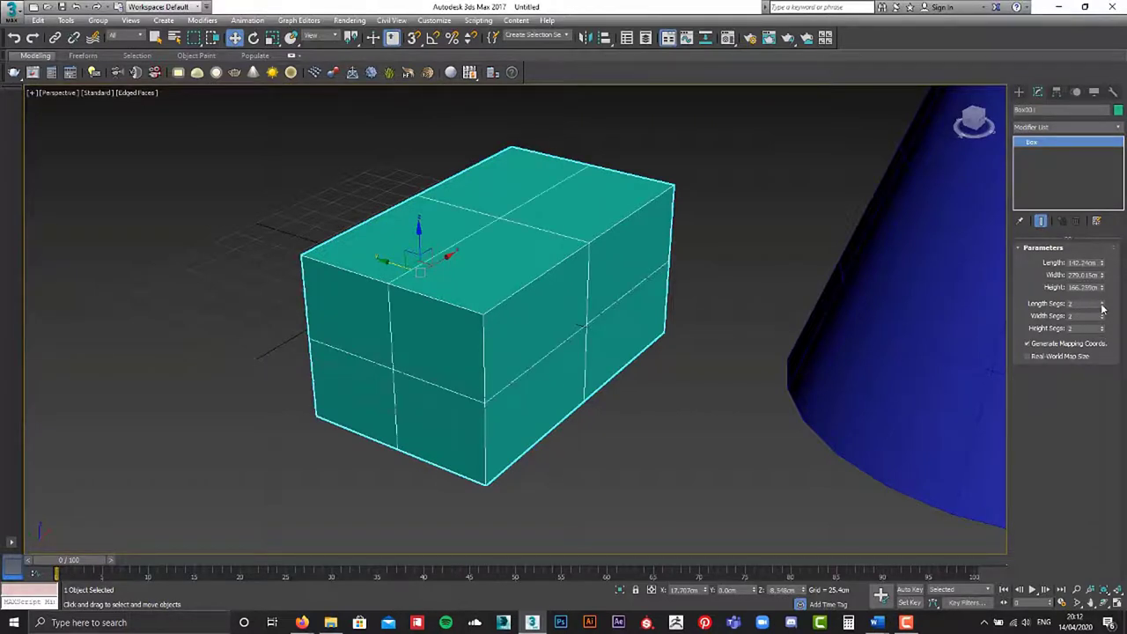
pyautogui.doubleClick(1084, 303)
pyautogui.press('Tab')
pyautogui.write('10')
pyautogui.press('Tab')
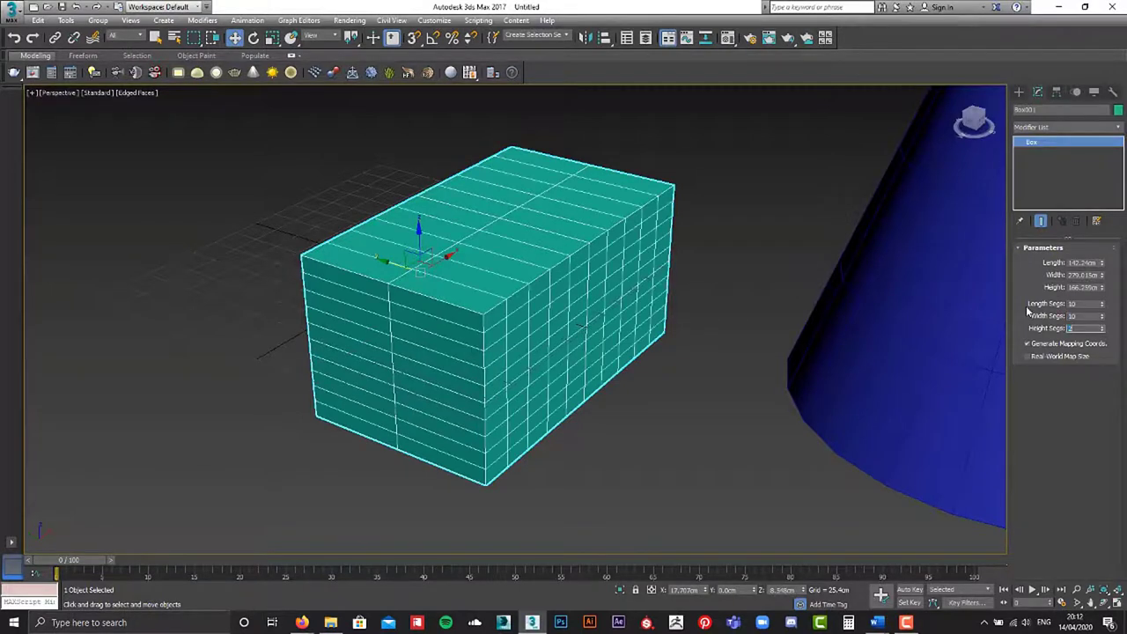
pyautogui.press('Return')
# Orbit around the segmented box to inspect its mesh and left face.
pyautogui.scroll(4, 516, 310)
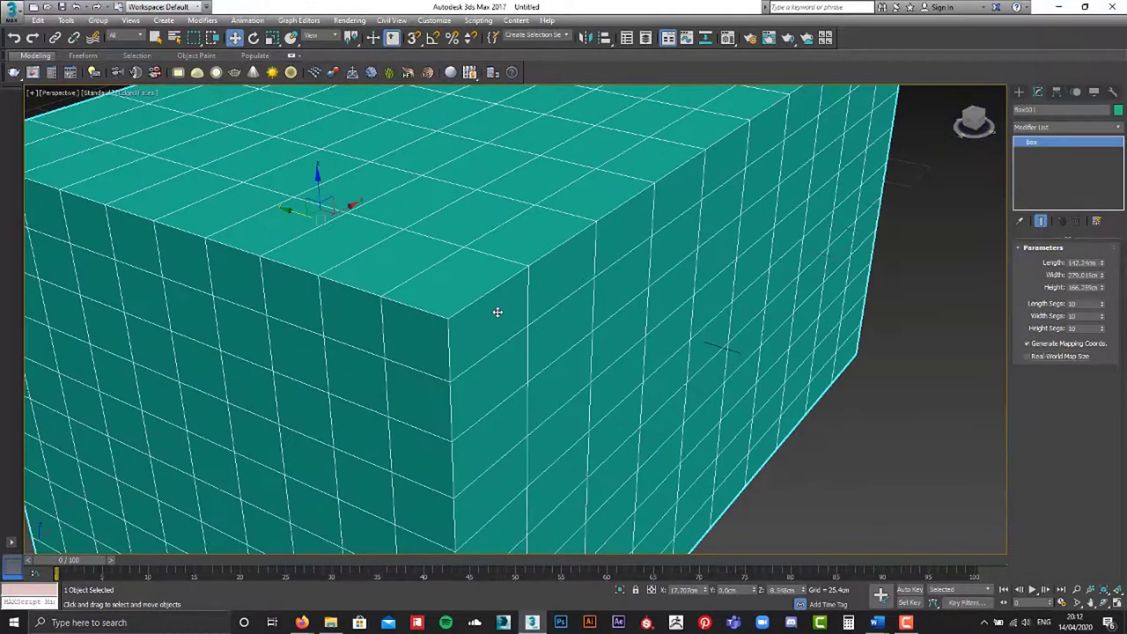
pyautogui.scroll(-2, 498, 310)
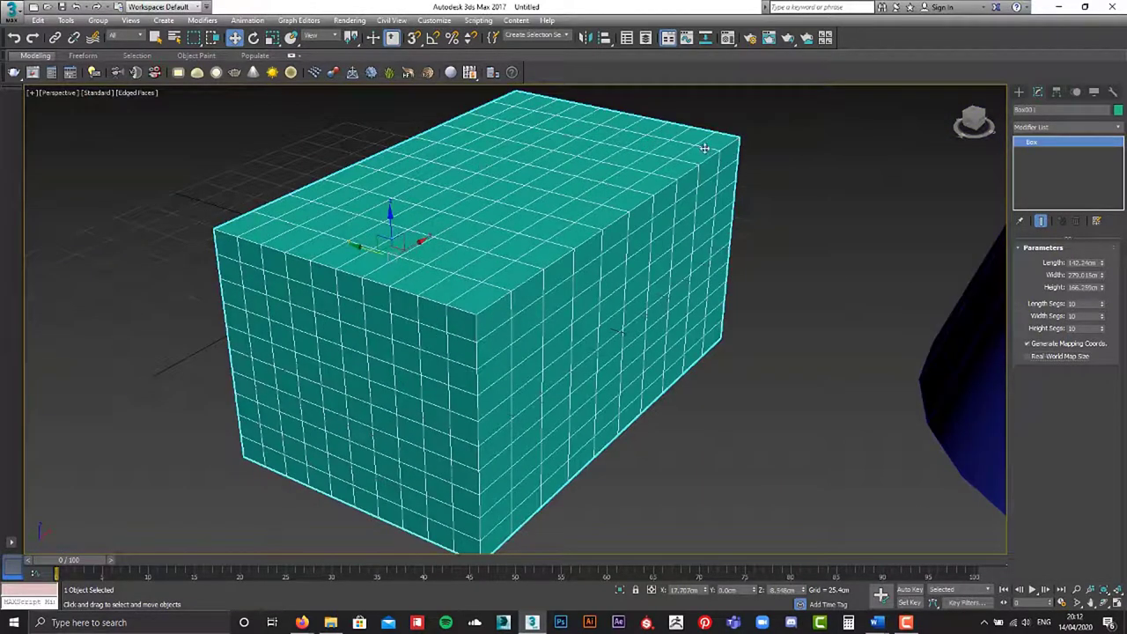
pyautogui.scroll(-3, 485, 303)
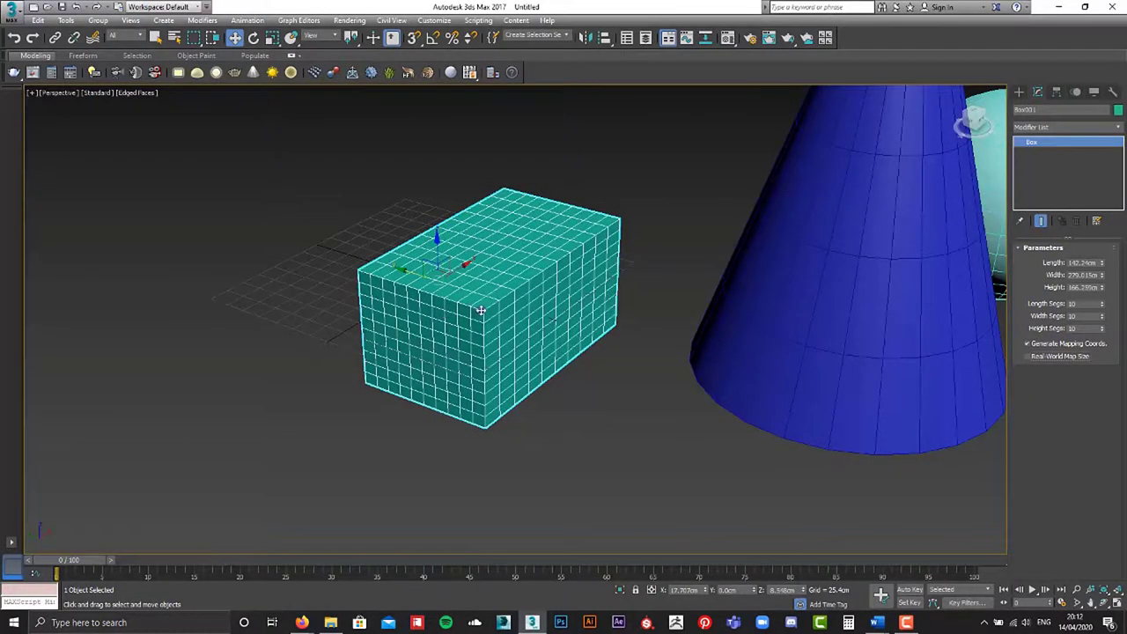
pyautogui.scroll(3, 529, 293)
pyautogui.moveTo(533, 290)
pyautogui.keyDown('alt'); pyautogui.mouseDown(button='middle')
pyautogui.moveTo(639, 291)
pyautogui.moveTo(493, 293)
pyautogui.mouseUp(button='middle'); pyautogui.keyUp('alt')
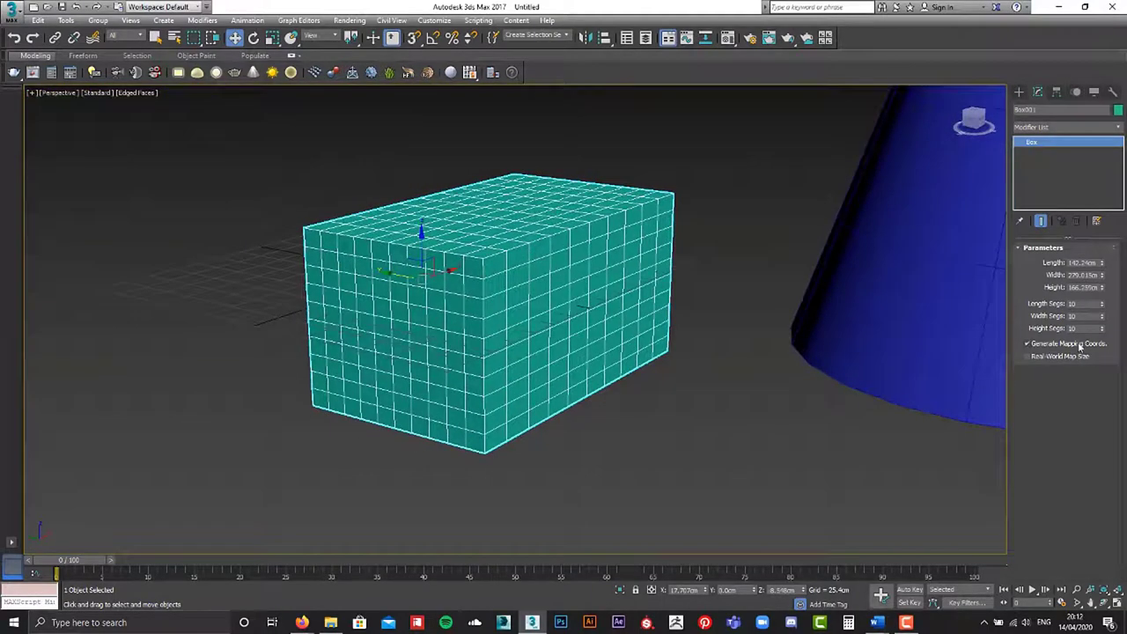
pyautogui.scroll(-3, 606, 286)
pyautogui.scroll(4, 659, 291)
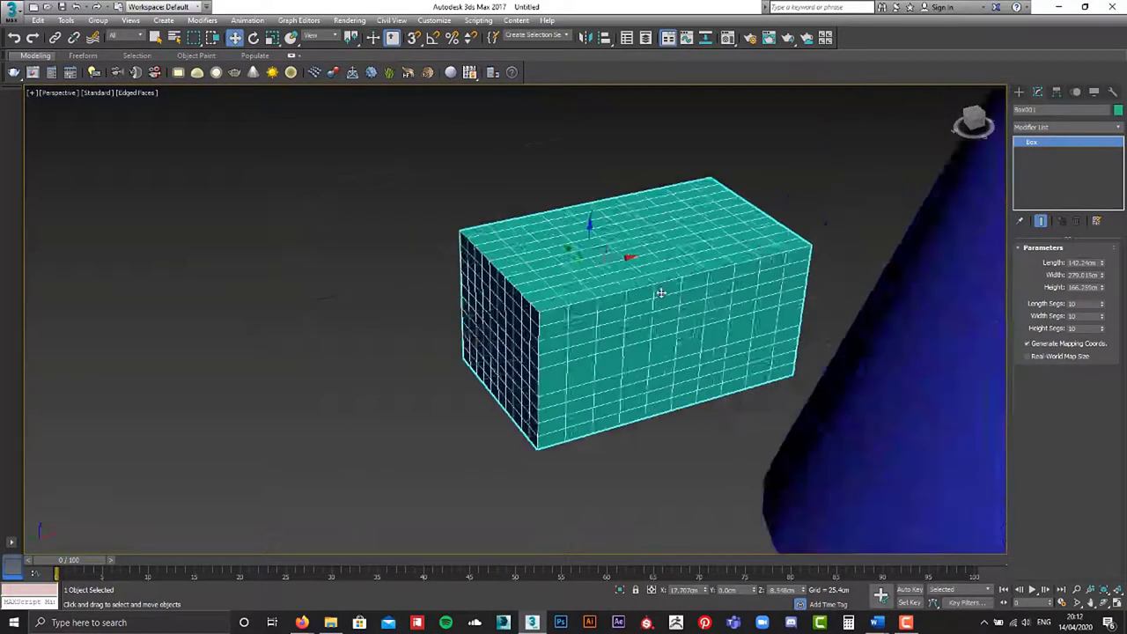
pyautogui.scroll(2, 616, 303)
pyautogui.keyDown('alt'); pyautogui.moveTo(616, 303); pyautogui.dragTo(558, 300, button='middle'); pyautogui.keyUp('alt')
pyautogui.scroll(4, 561, 314)
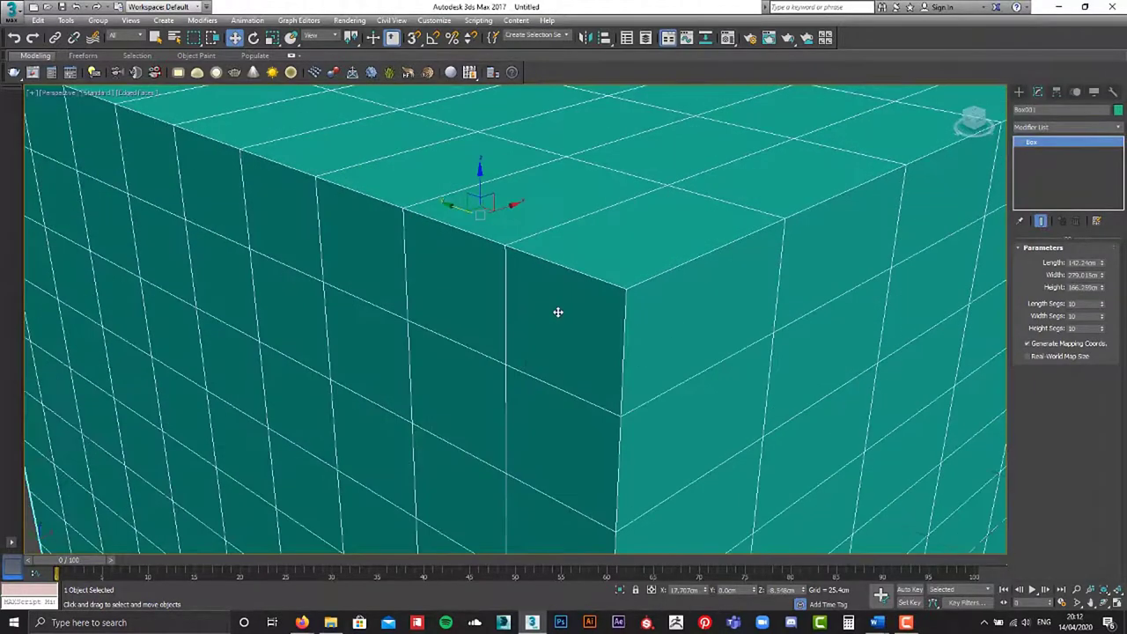
pyautogui.scroll(-2, 557, 308)
pyautogui.scroll(-3, 558, 306)
pyautogui.scroll(-3, 558, 306)
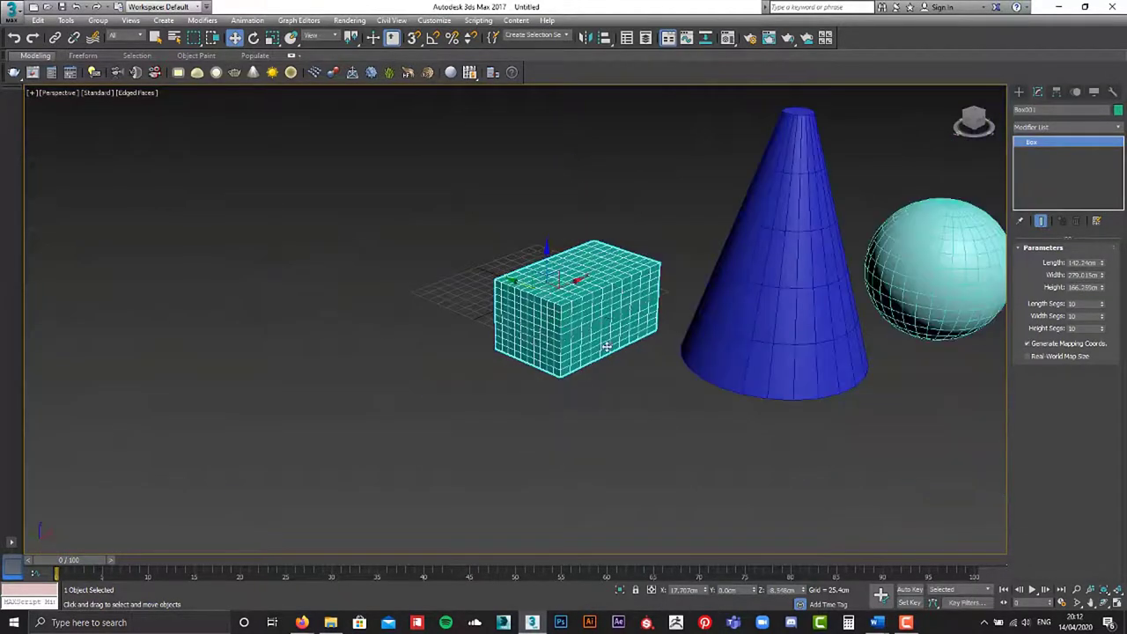
pyautogui.click(764, 344)
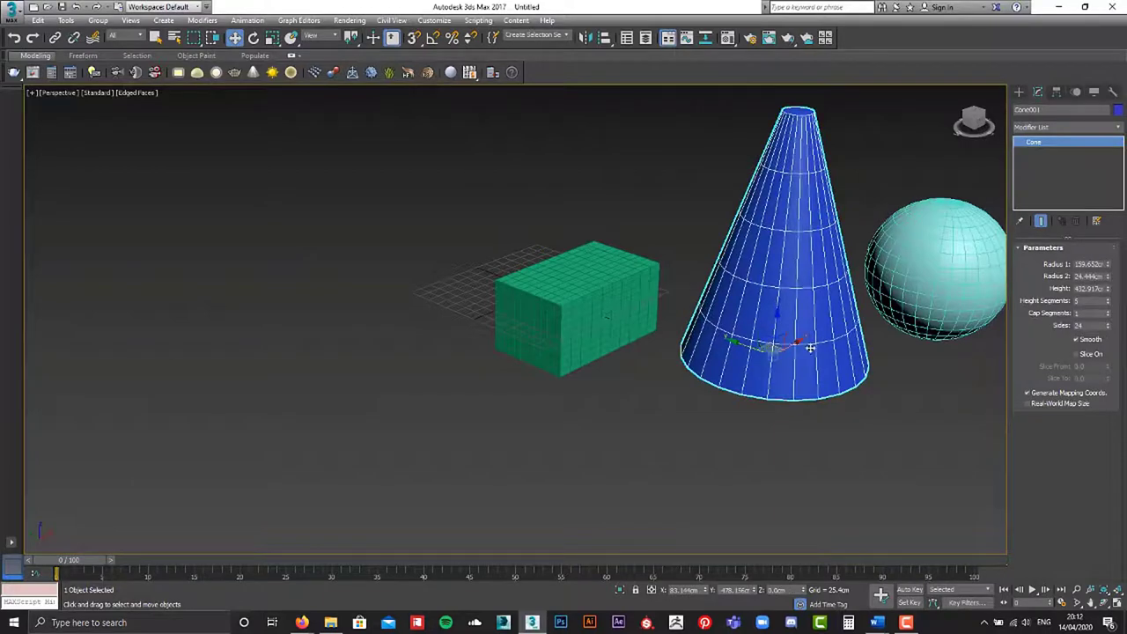
# Widen the cone's Radius 1 to about 198 cm and try height segment counts, ending at 1.
pyautogui.moveTo(806, 346); pyautogui.dragTo(647, 343, button='middle')
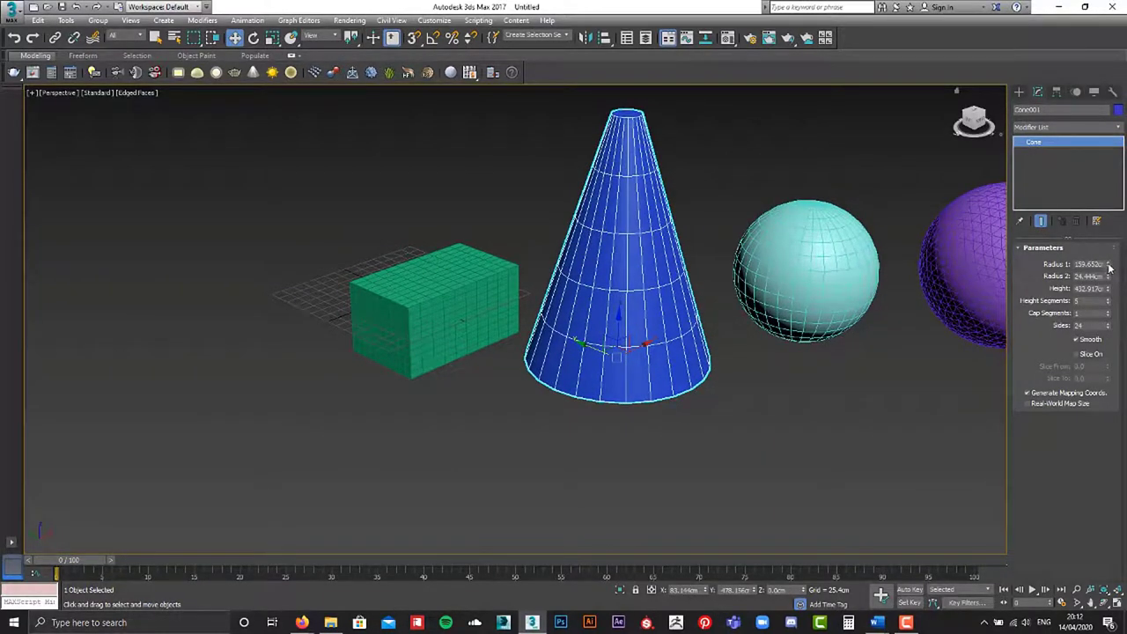
pyautogui.moveTo(1110, 267)
pyautogui.mouseDown()
pyautogui.moveTo(1117, 280)
pyautogui.moveTo(1121, 256)
pyautogui.moveTo(1106, 316)
pyautogui.moveTo(1108, 291)
pyautogui.moveTo(1110, 304)
pyautogui.mouseUp()
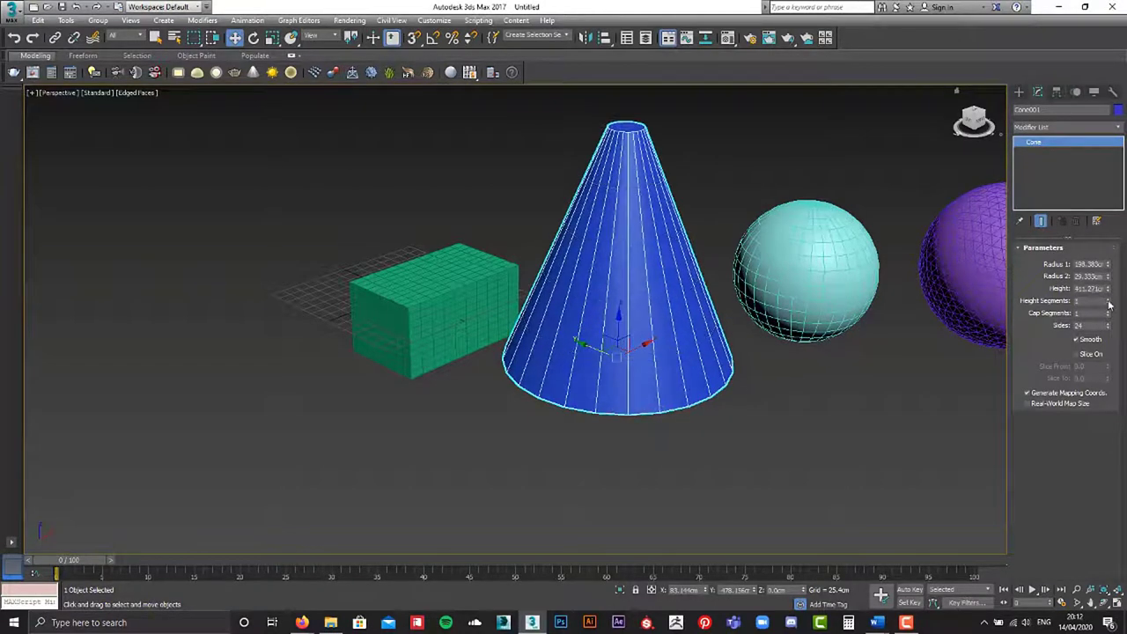
pyautogui.click(1109, 301)
pyautogui.click(1109, 301)
pyautogui.click(1108, 300)
pyautogui.click(1108, 301)
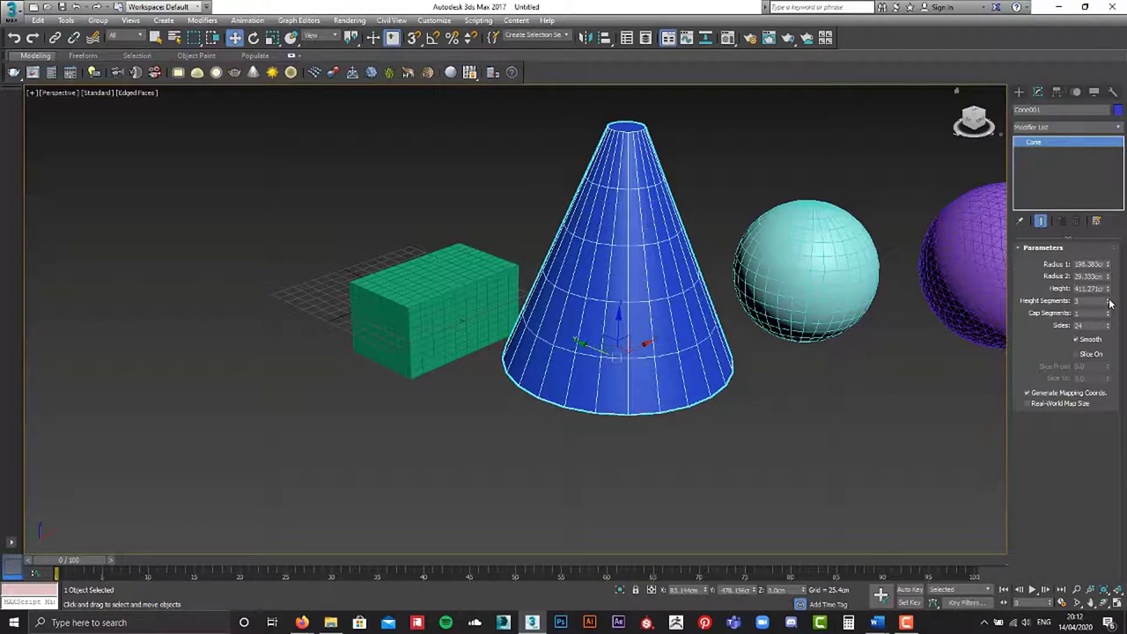
pyautogui.scroll(3, 617, 322)
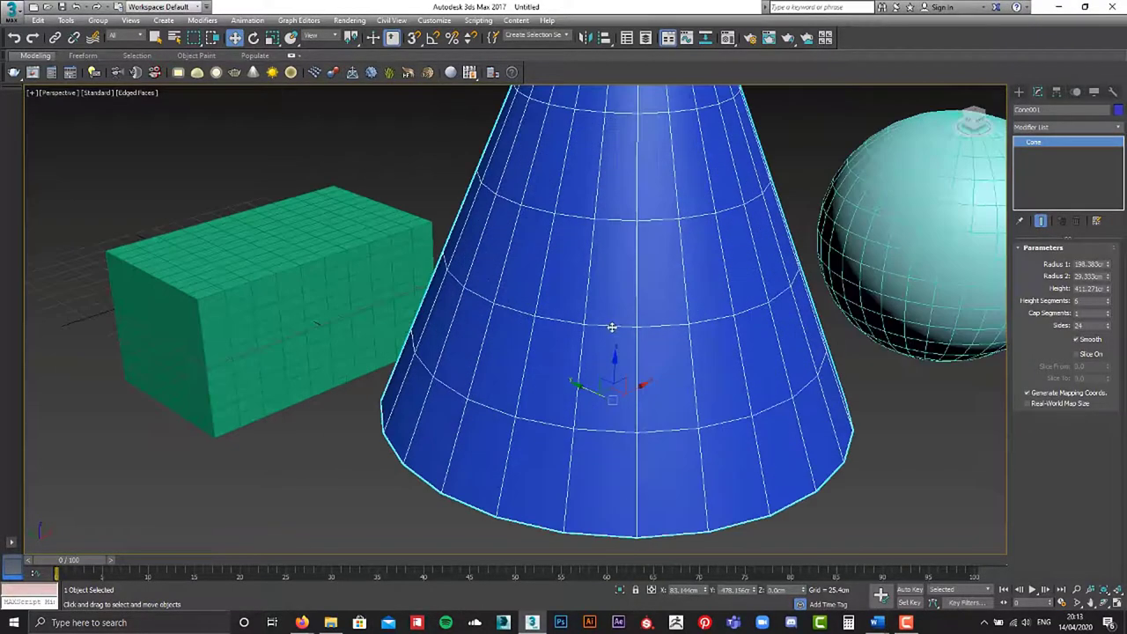
pyautogui.scroll(-3, 612, 326)
pyautogui.moveTo(1109, 303)
pyautogui.mouseDown()
pyautogui.moveTo(1109, 267)
pyautogui.moveTo(1111, 306)
pyautogui.mouseUp()
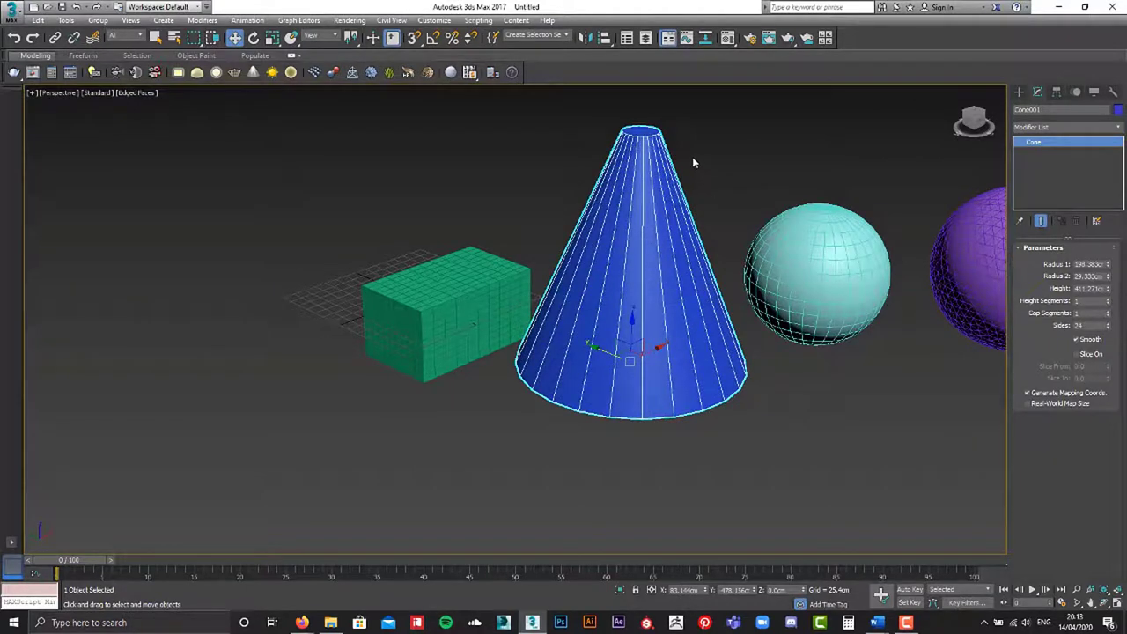
pyautogui.keyDown('alt'); pyautogui.moveTo(692, 163); pyautogui.dragTo(689, 169, button='middle'); pyautogui.keyUp('alt')
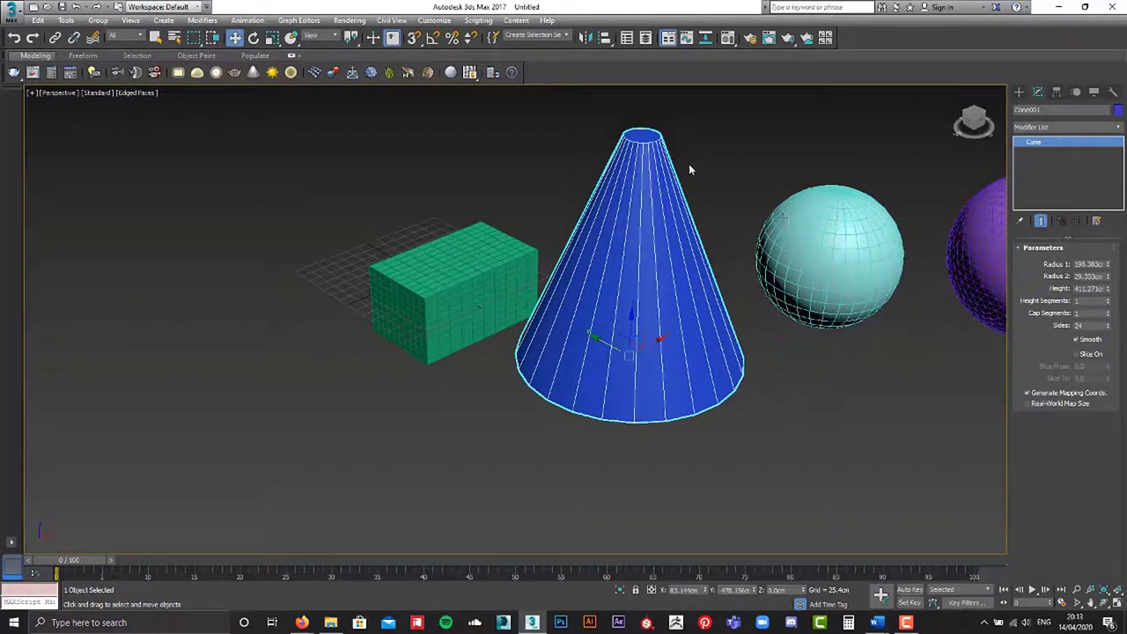
# Raise the cone's Cap Segments to 13 and show polygon and vertex statistics with 7.
pyautogui.click(1107, 311)
pyautogui.keyDown('alt'); pyautogui.moveTo(643, 134); pyautogui.dragTo(659, 282, button='middle'); pyautogui.keyUp('alt')
pyautogui.scroll(5, 626, 176)
pyautogui.scroll(2, 626, 176)
pyautogui.scroll(2, 626, 176)
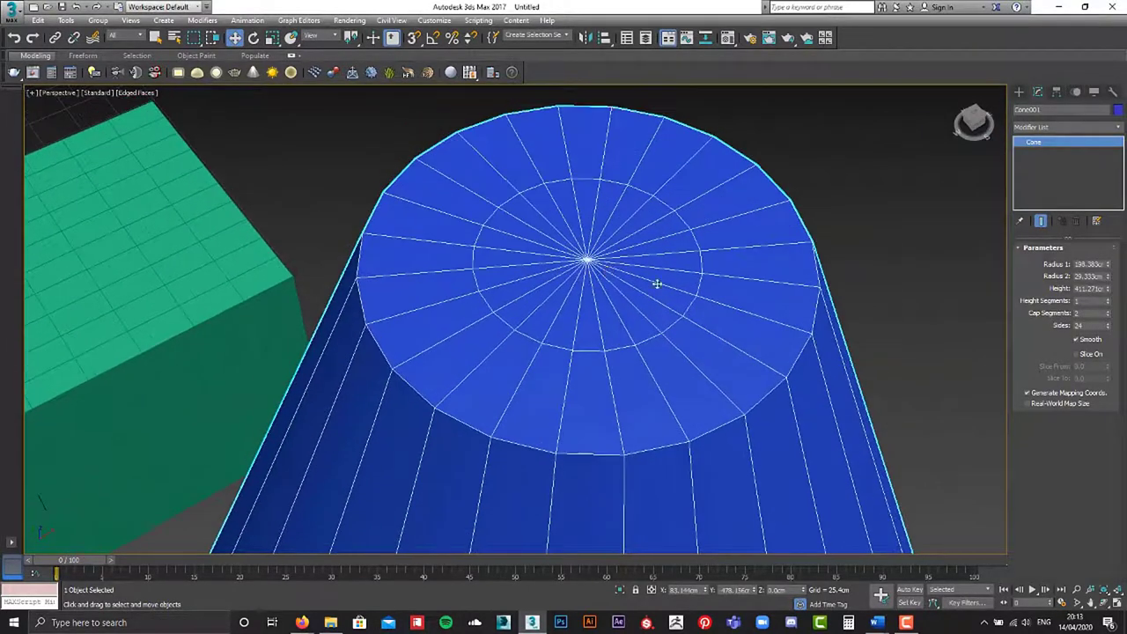
pyautogui.moveTo(1108, 317); pyautogui.dragTo(1111, 319)
pyautogui.click(1109, 313)
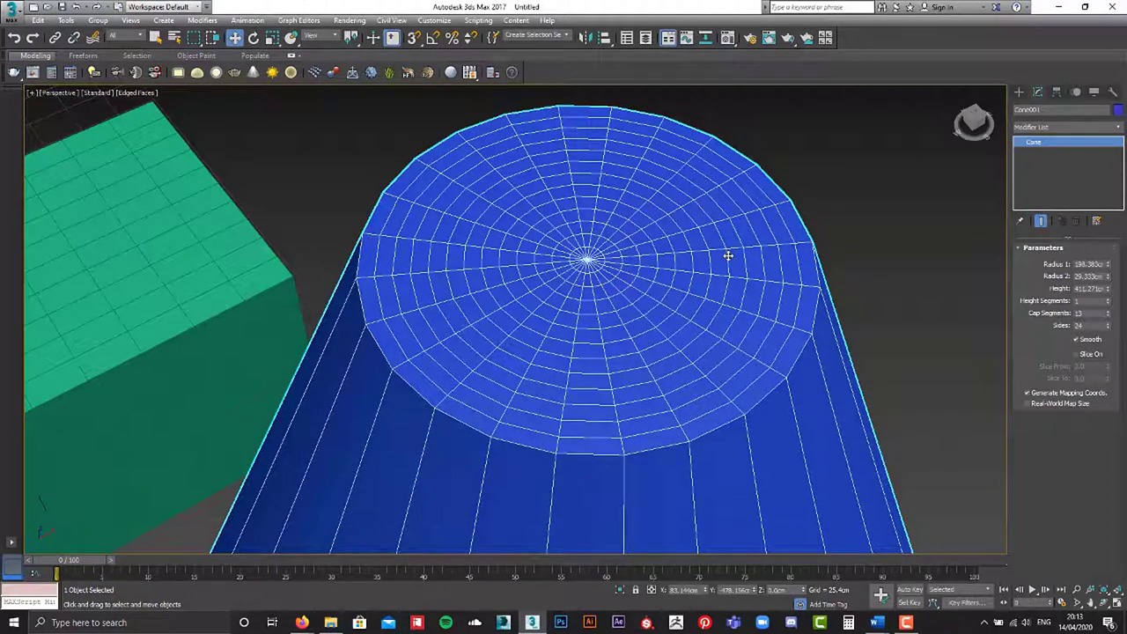
pyautogui.press('7')
pyautogui.moveTo(199, 146); pyautogui.dragTo(307, 155, button='middle')
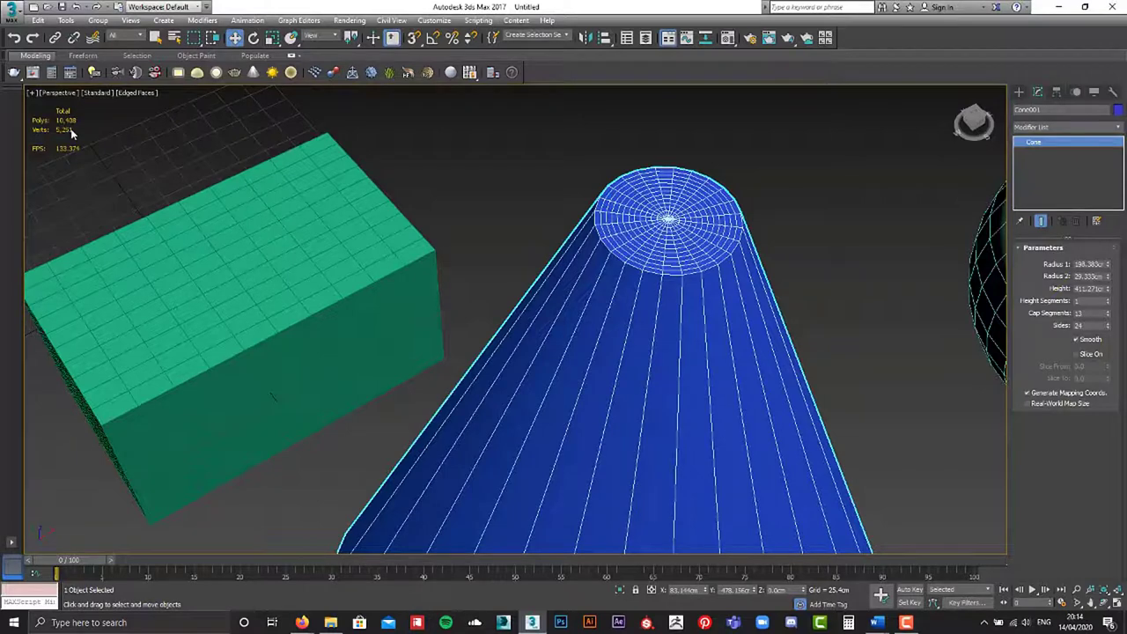
# Reset the cone's Cap Segments to 1 and raise its Sides to 27.
pyautogui.scroll(-3, 70, 134)
pyautogui.scroll(-2, 498, 217)
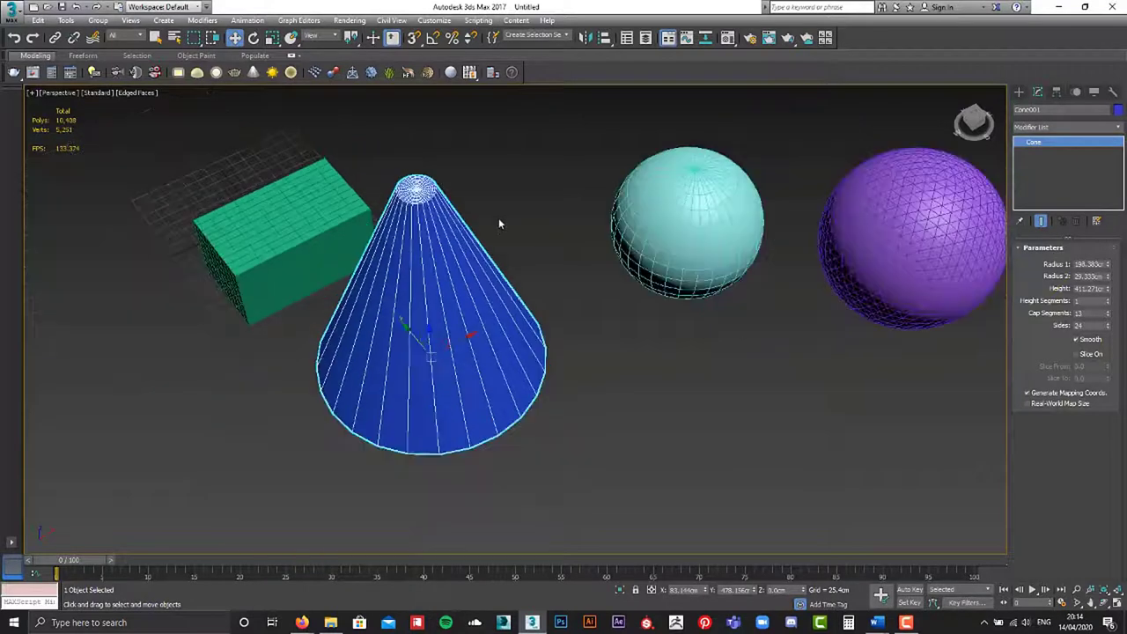
pyautogui.rightClick(1107, 315)
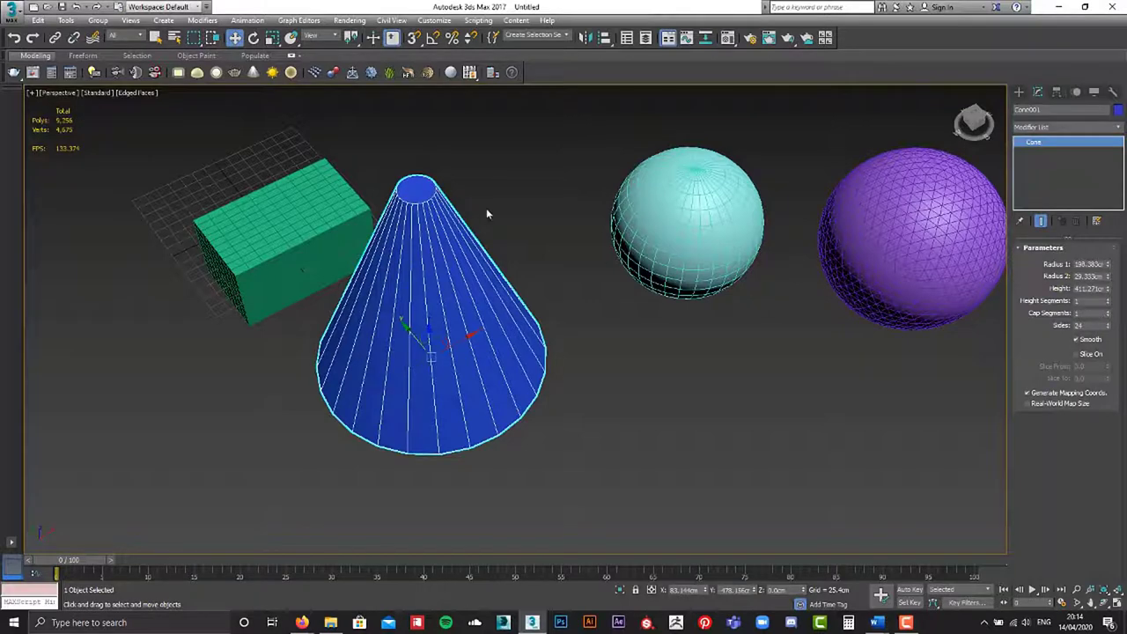
pyautogui.keyDown('alt'); pyautogui.moveTo(487, 210); pyautogui.dragTo(855, 314, button='middle'); pyautogui.keyUp('alt')
pyautogui.keyDown('alt'); pyautogui.moveTo(570, 248); pyautogui.dragTo(574, 284, button='middle'); pyautogui.keyUp('alt')
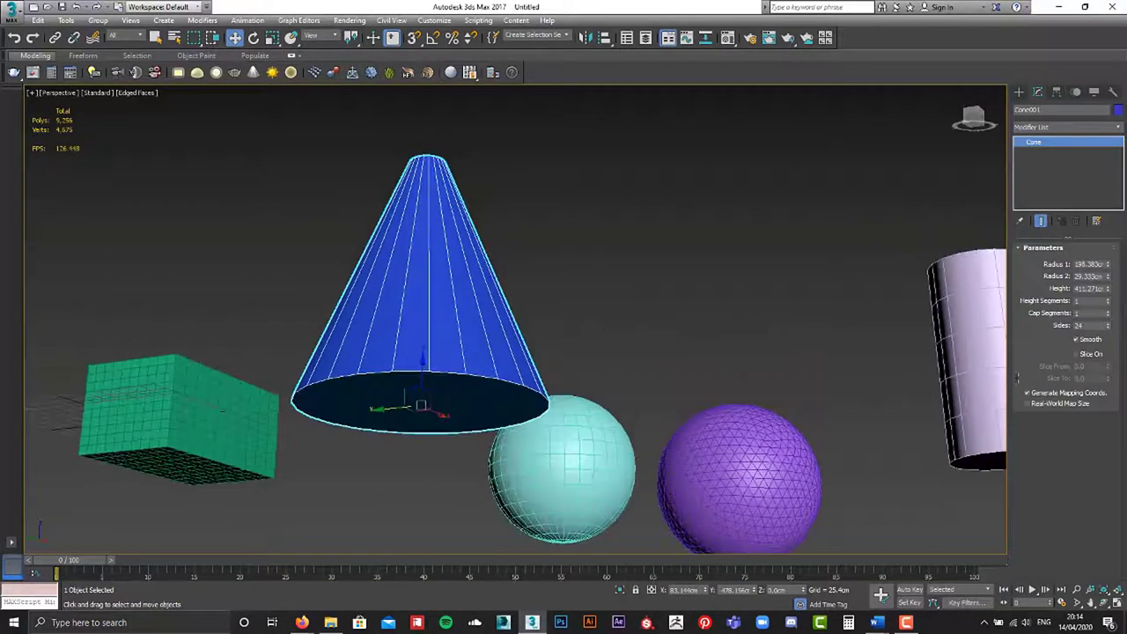
pyautogui.moveTo(1108, 329); pyautogui.dragTo(1108, 317)
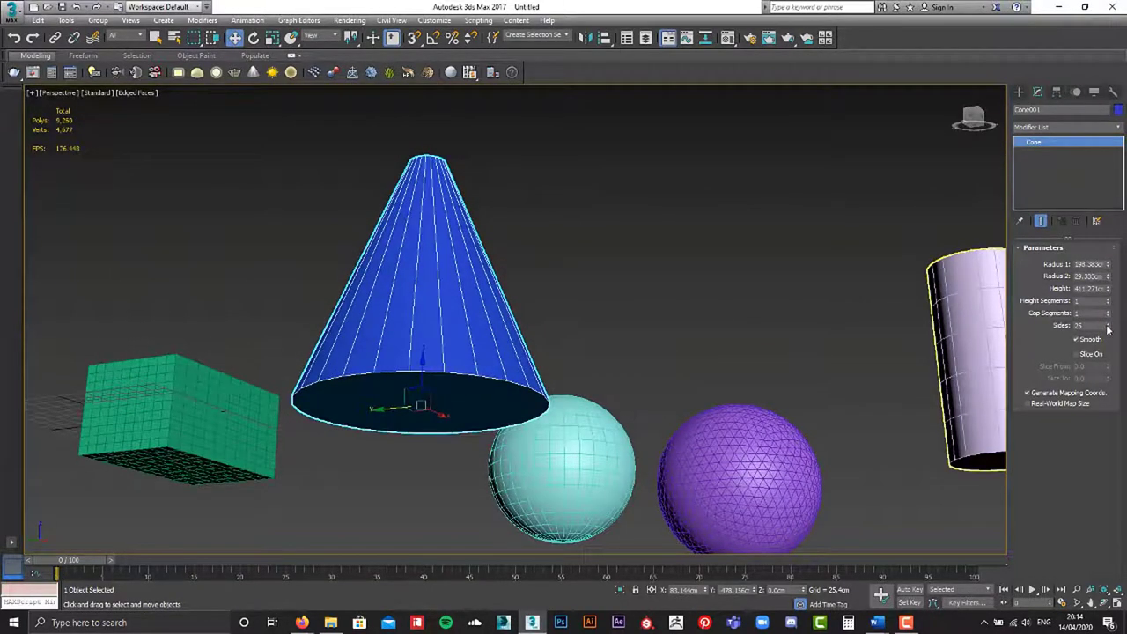
pyautogui.keyDown('alt'); pyautogui.moveTo(522, 259); pyautogui.dragTo(517, 302, button='middle'); pyautogui.keyUp('alt')
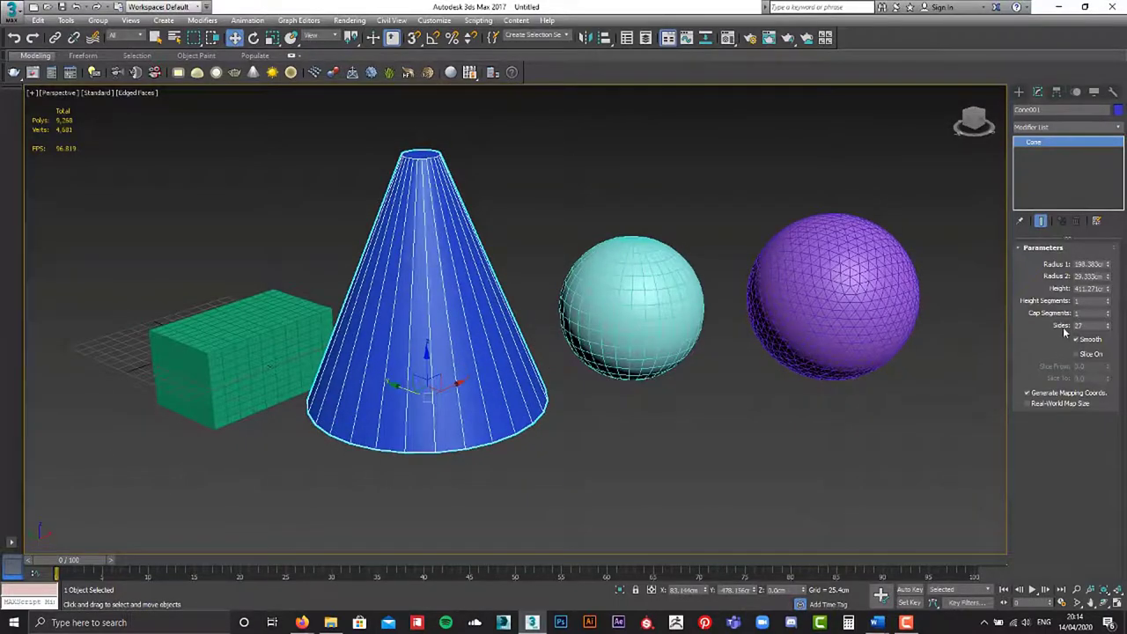